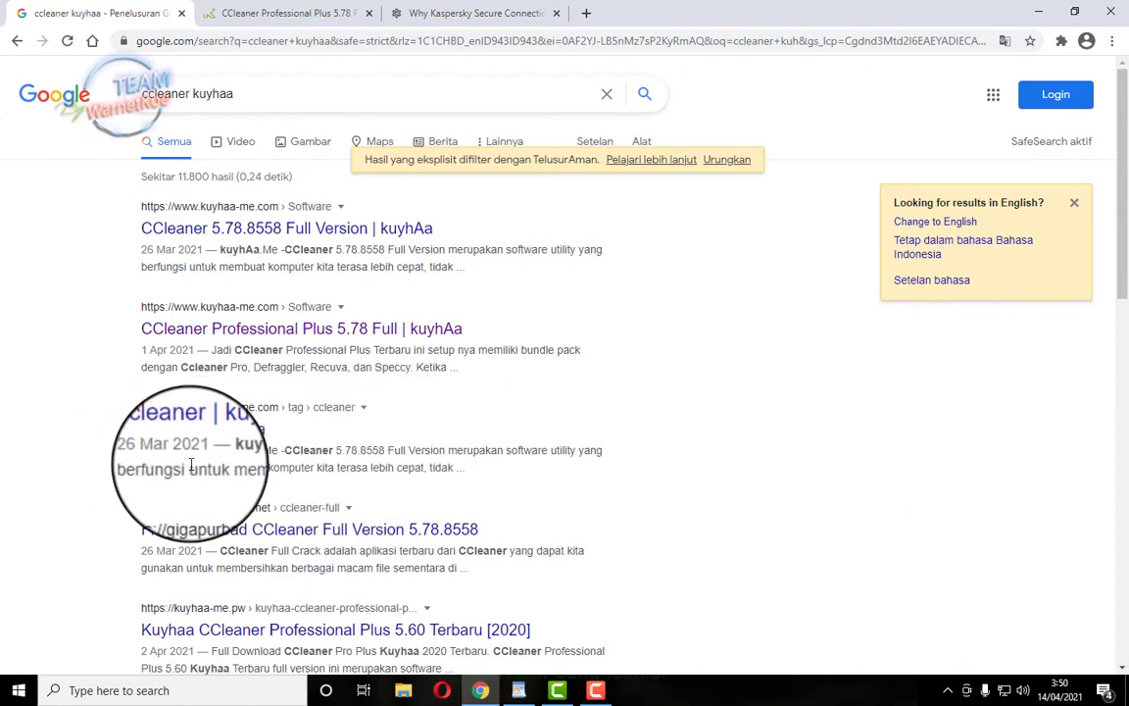
# Review the search results and read the kuyhAa page for CCleaner Professional Plus 5.78 down to its download links
pyautogui.scroll(-1, 211, 510)
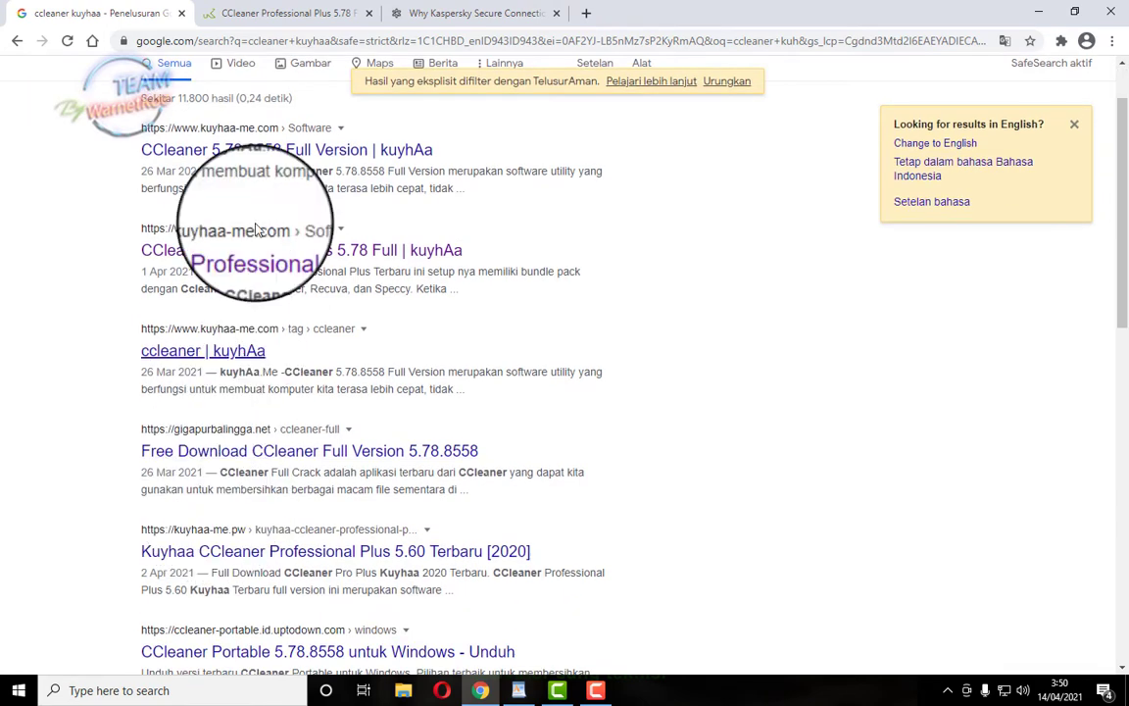
pyautogui.scroll(1, 214, 372)
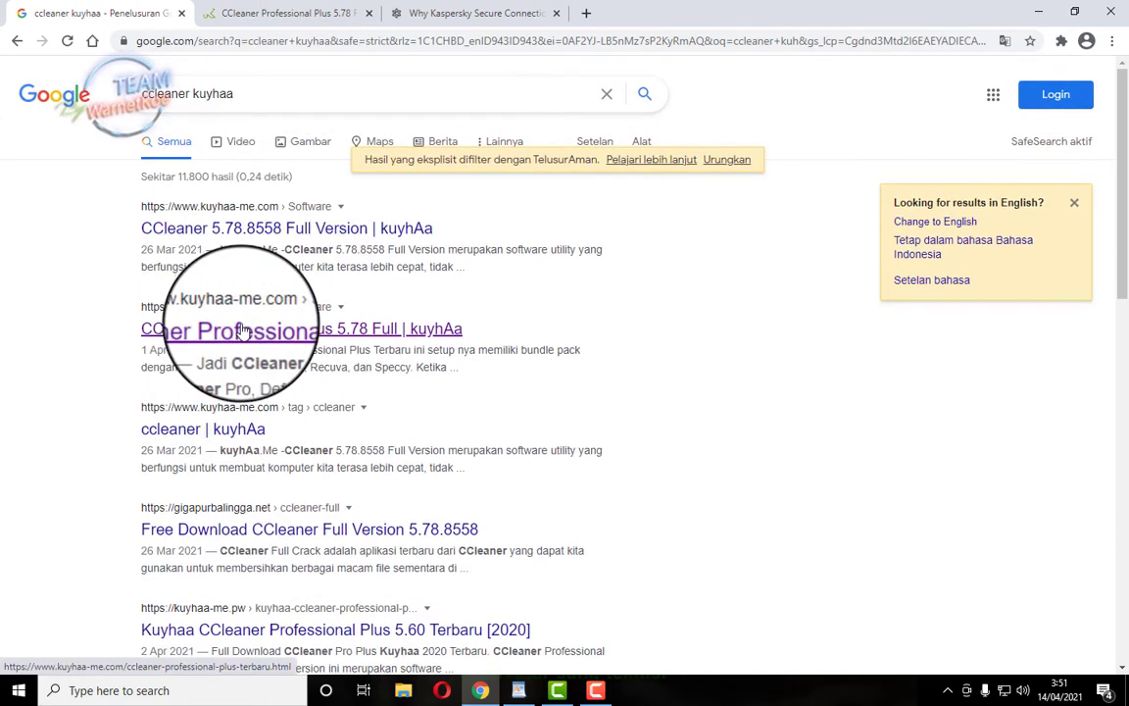
pyautogui.click(284, 13)
pyautogui.scroll(10, 317, 345)
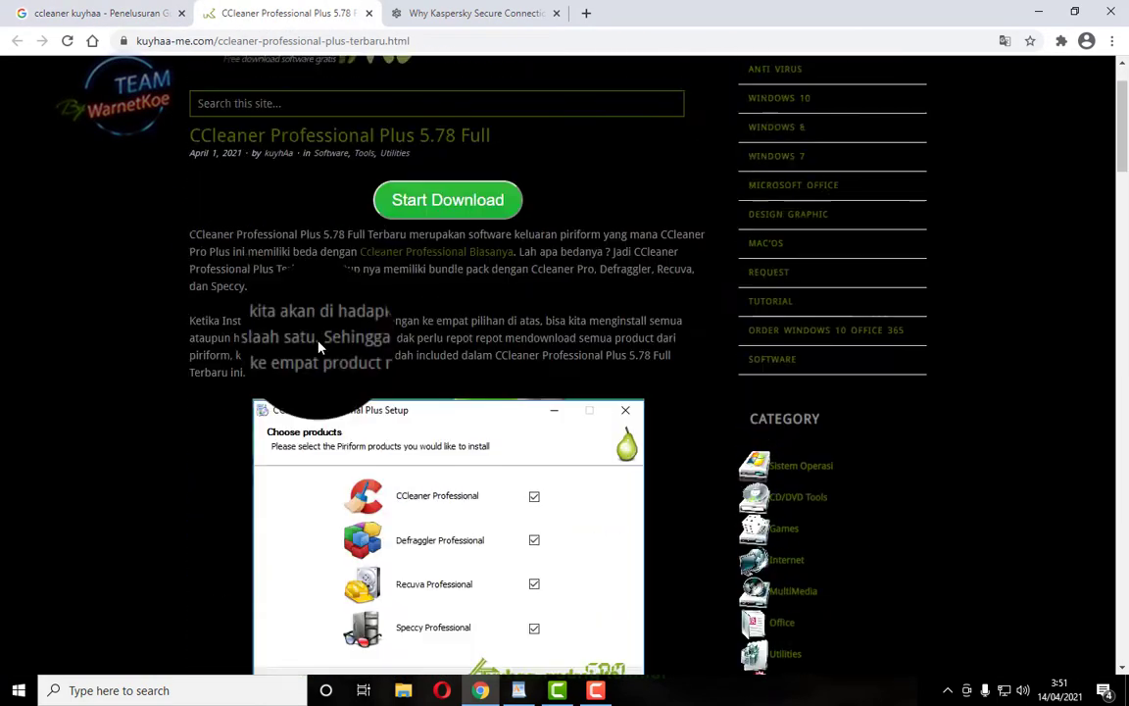
pyautogui.scroll(-7, 320, 333)
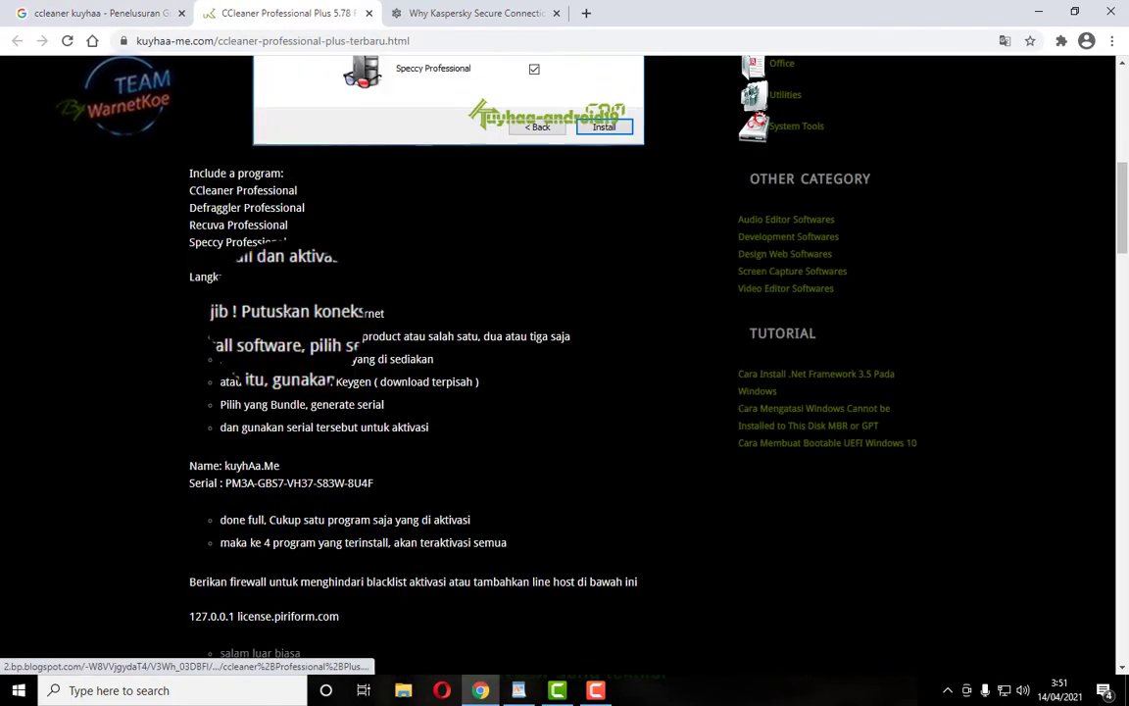
pyautogui.scroll(-4, 265, 314)
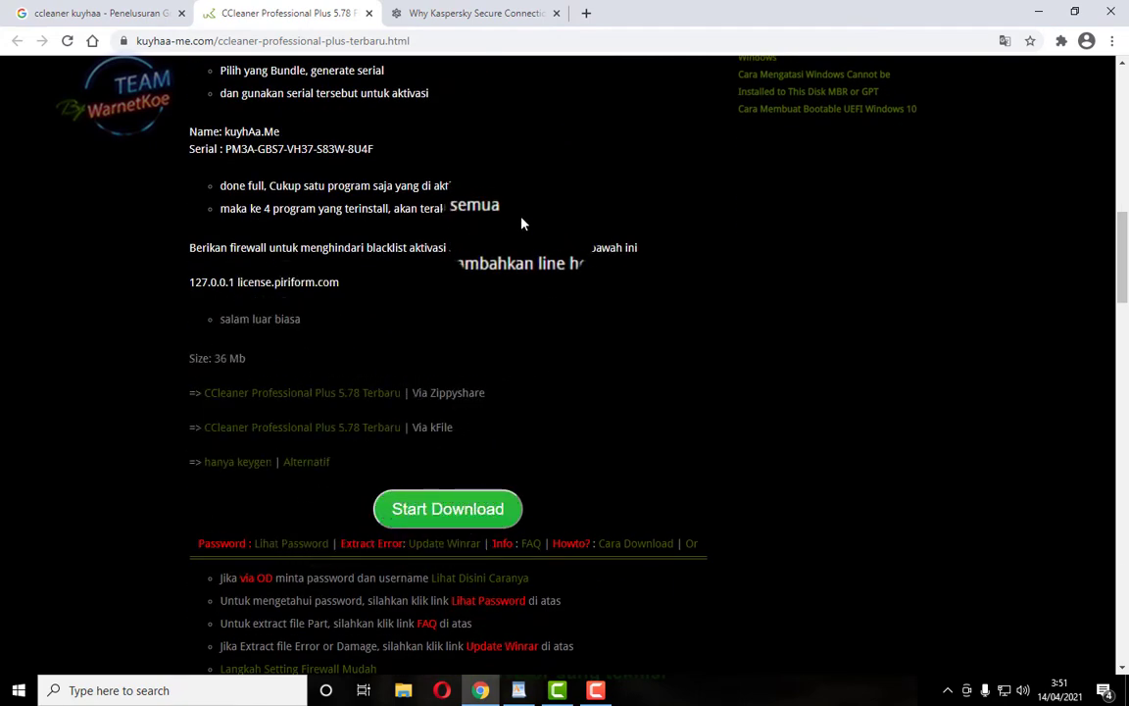
# Continue from the link page to Zippyshare, dismissing the pop-up ad and blocking notifications, and download the CCleaner Professional Plus v5.78 archive
pyautogui.click(423, 14)
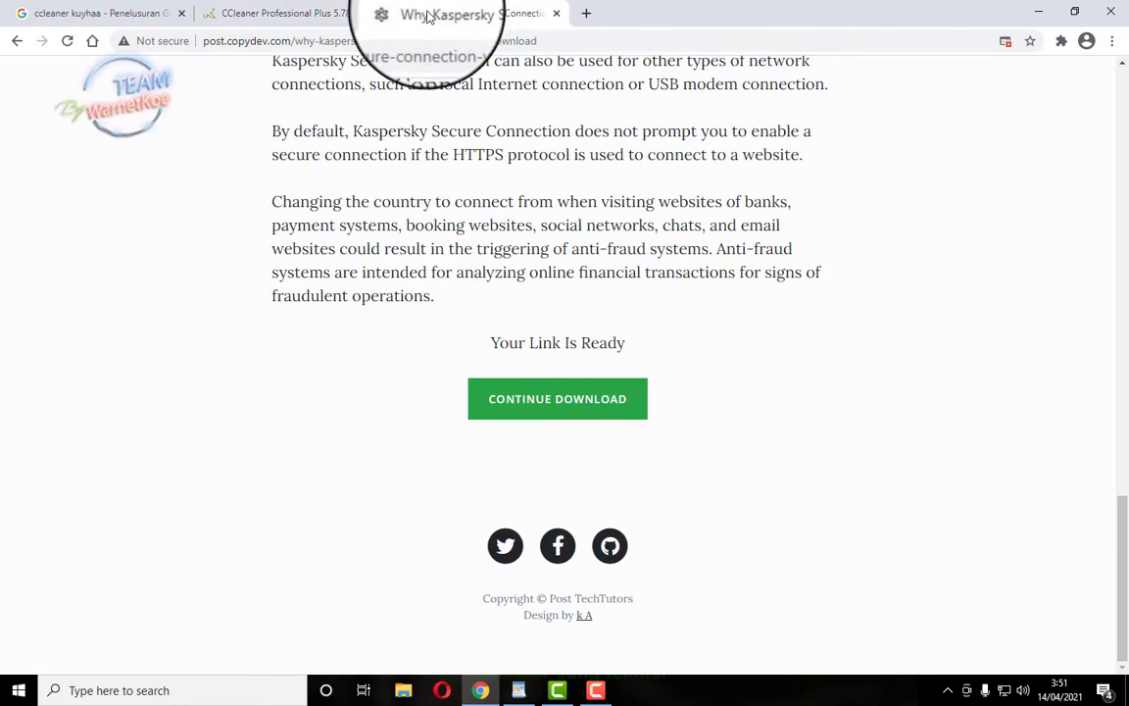
pyautogui.click(571, 405)
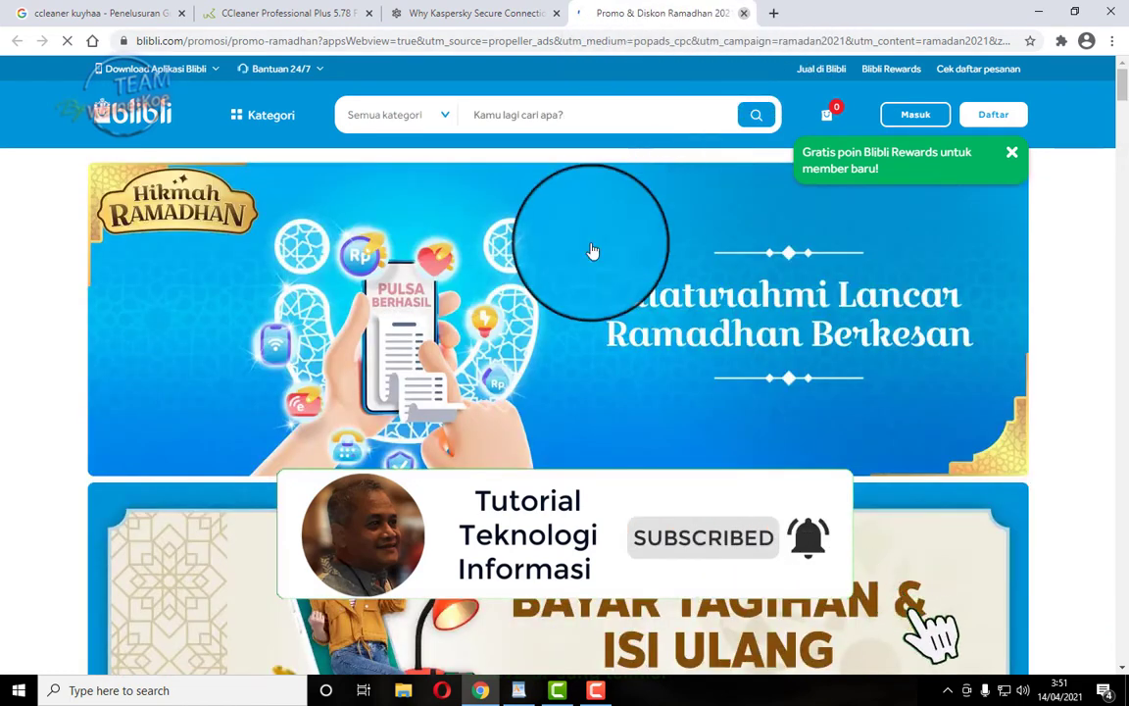
pyautogui.middleClick(595, 13)
pyautogui.click(537, 396)
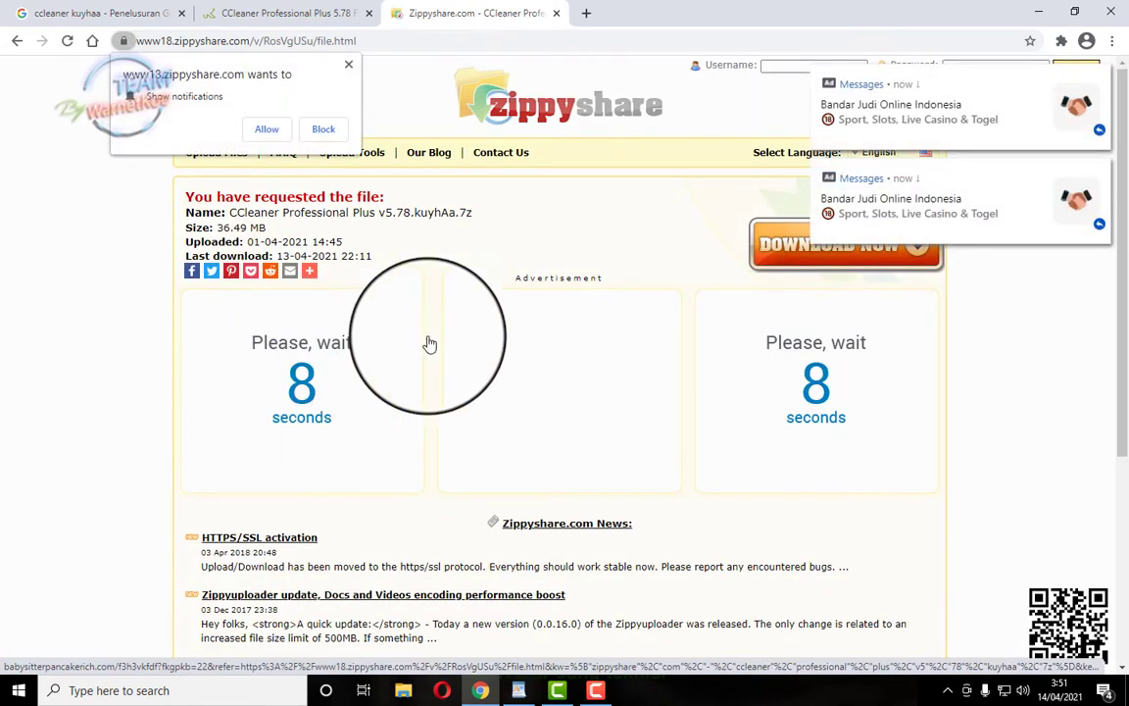
pyautogui.click(317, 139)
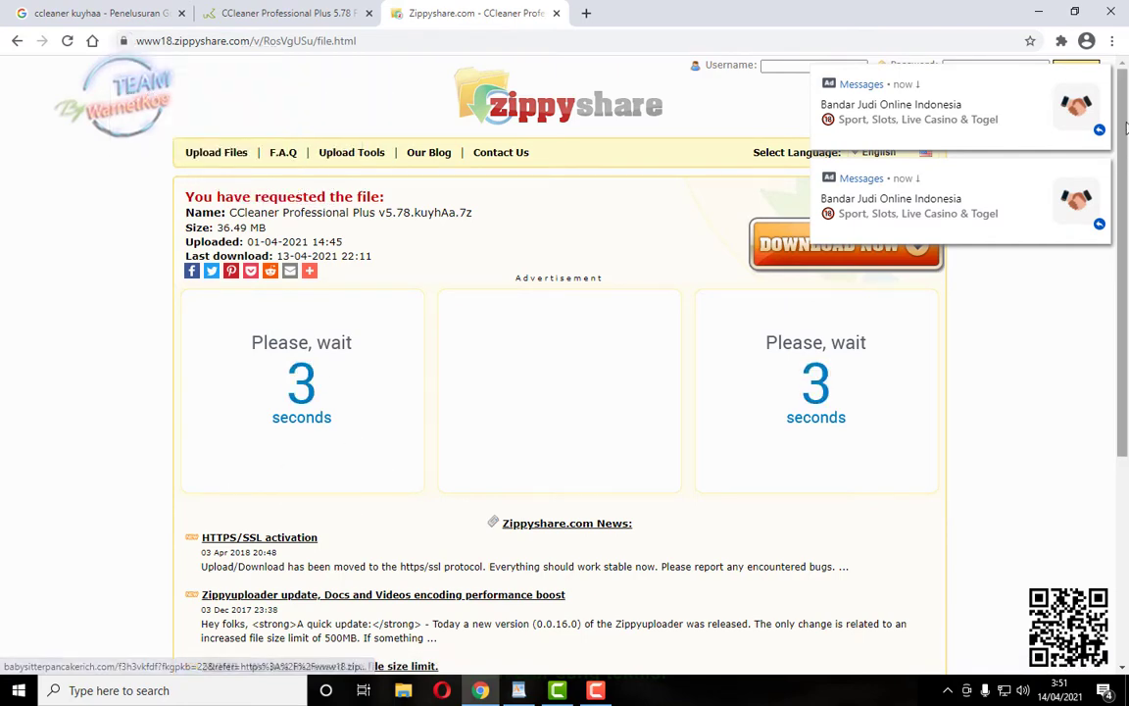
pyautogui.click(807, 235)
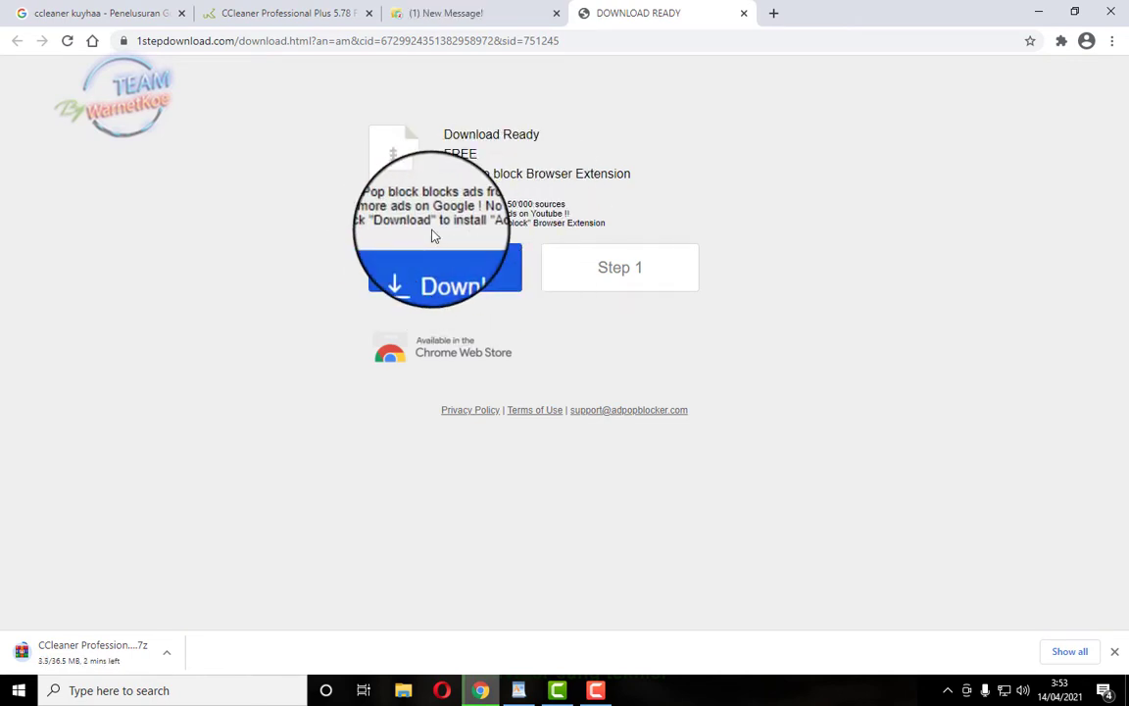
# Track the archive in the browser's full download list and show the finished file in its folder
pyautogui.click(1070, 651)
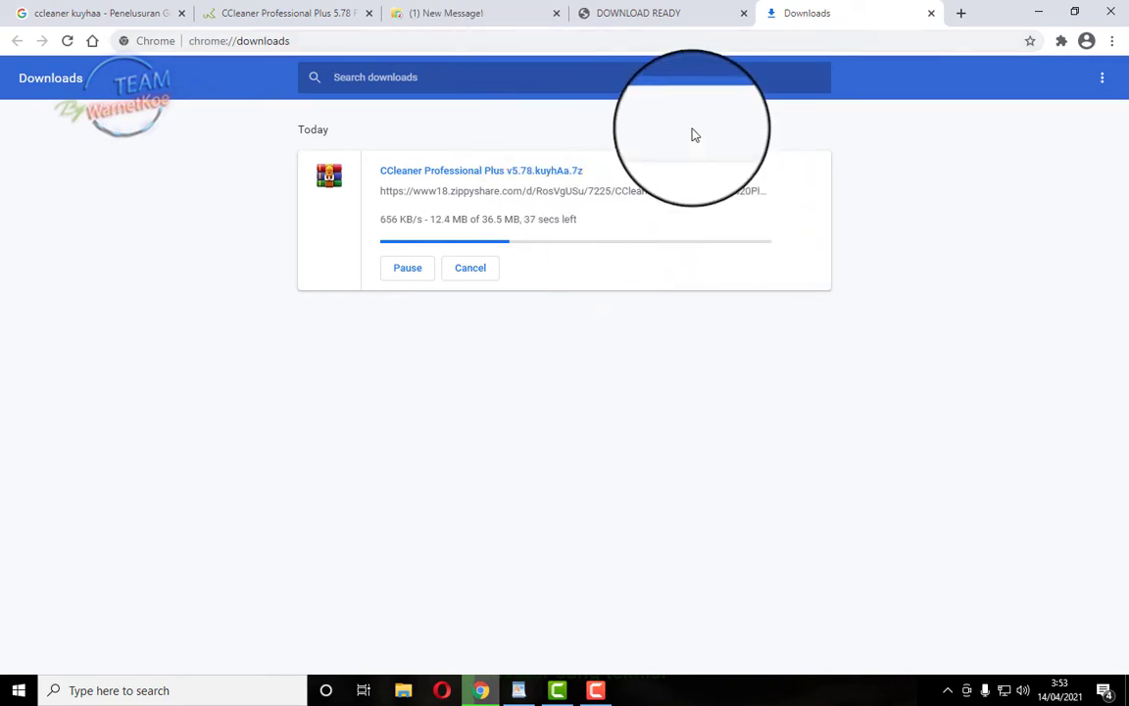
pyautogui.click(632, 21)
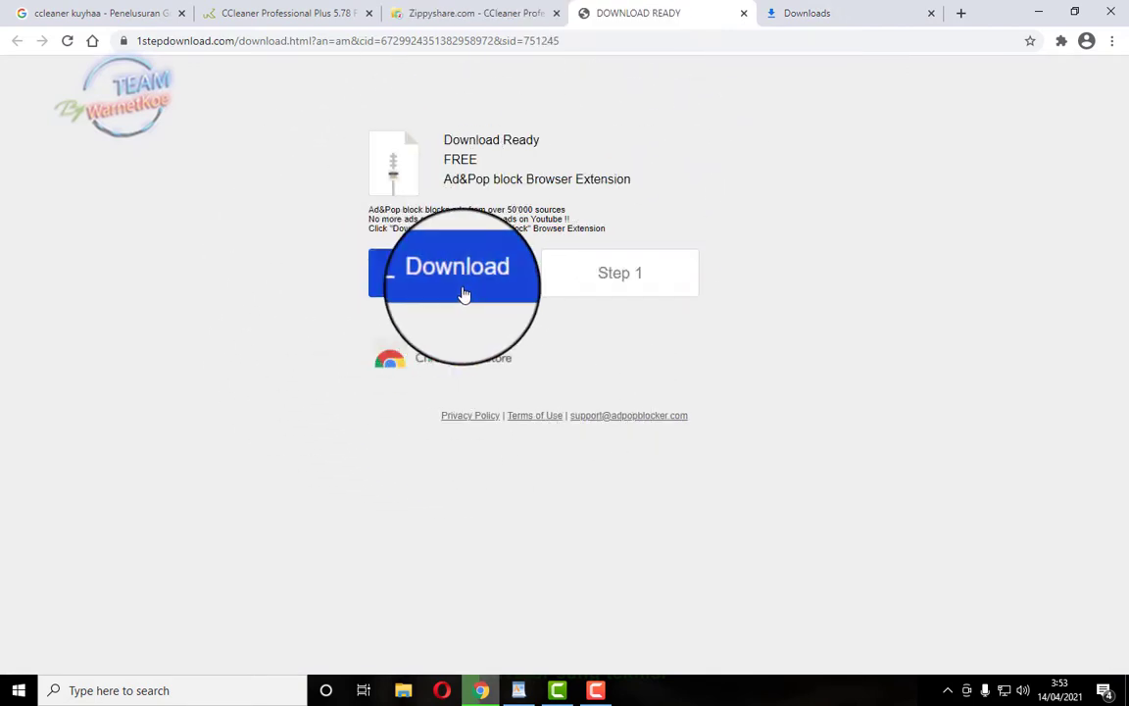
pyautogui.click(846, 10)
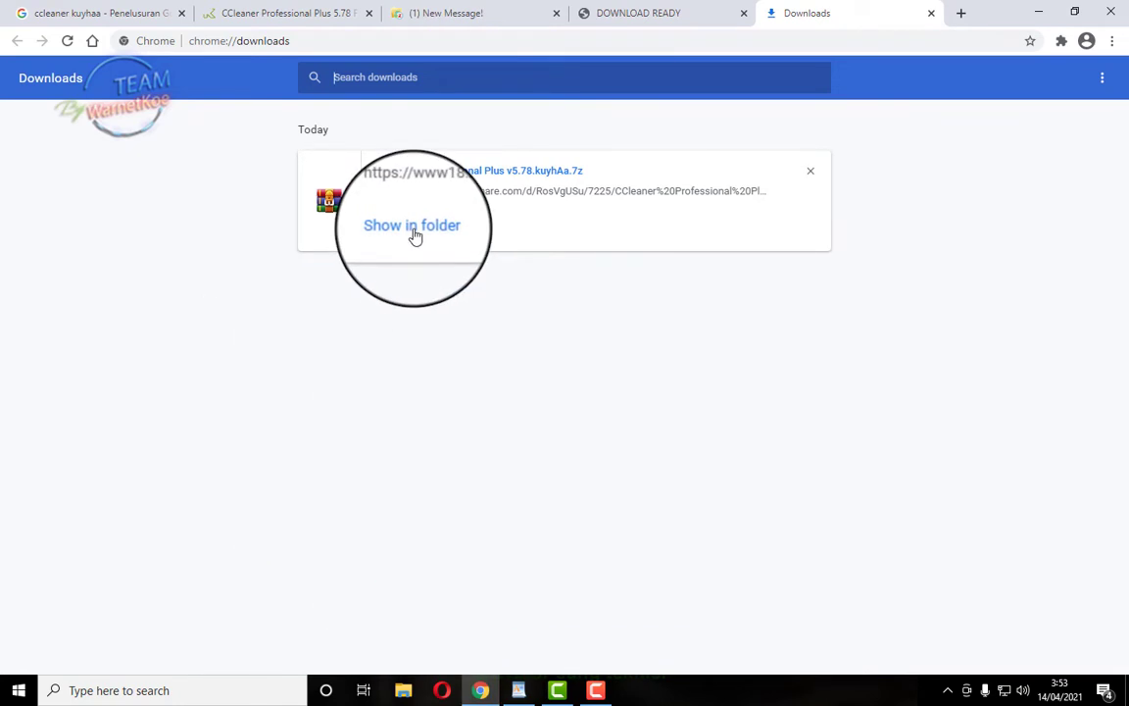
pyautogui.click(413, 226)
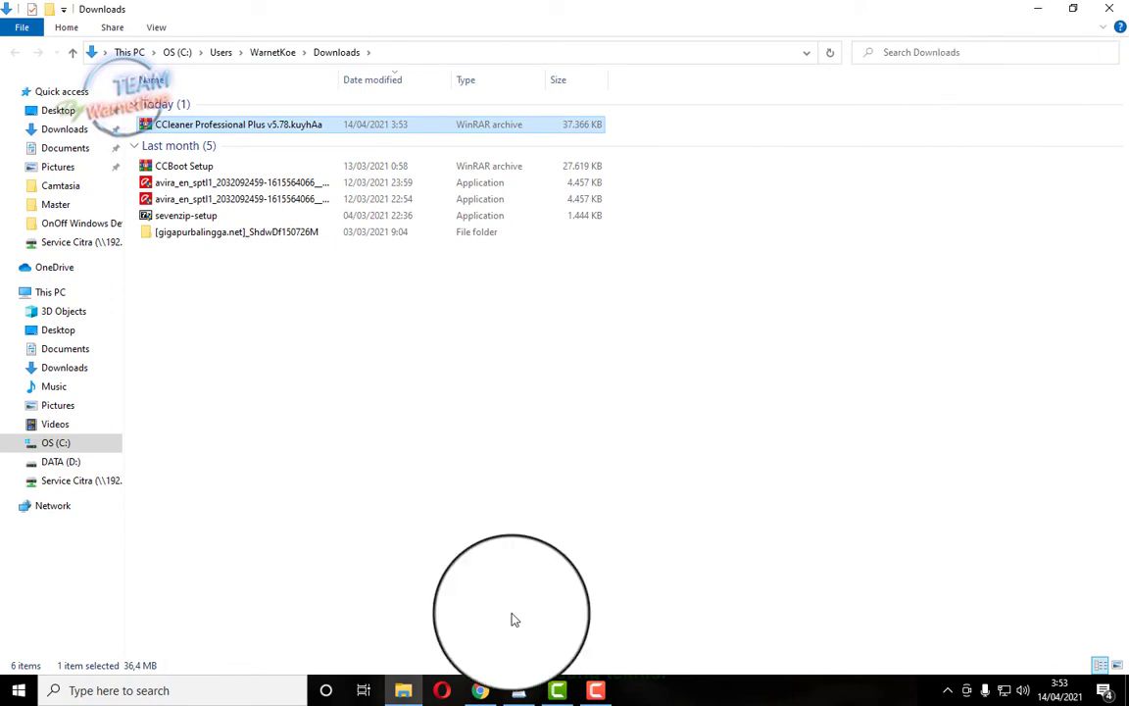
# Return to the browser, close the Zippyshare and DOWNLOAD READY pages, and minimize the browser window
pyautogui.click(479, 690)
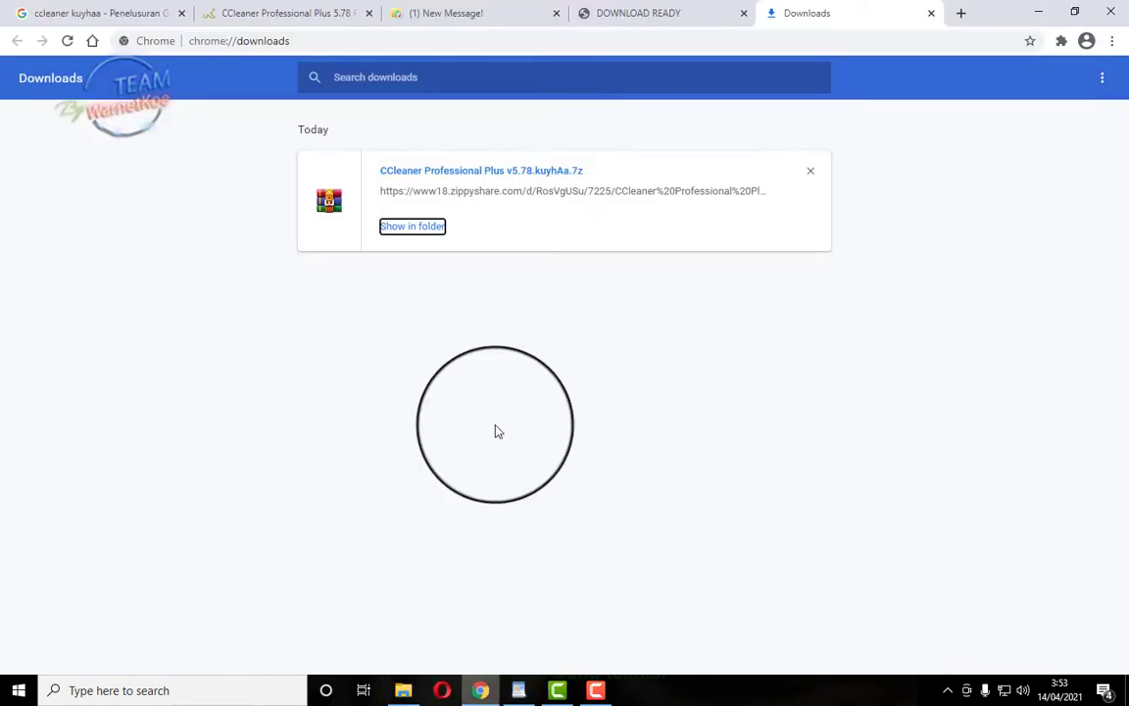
pyautogui.click(557, 14)
pyautogui.click(557, 14)
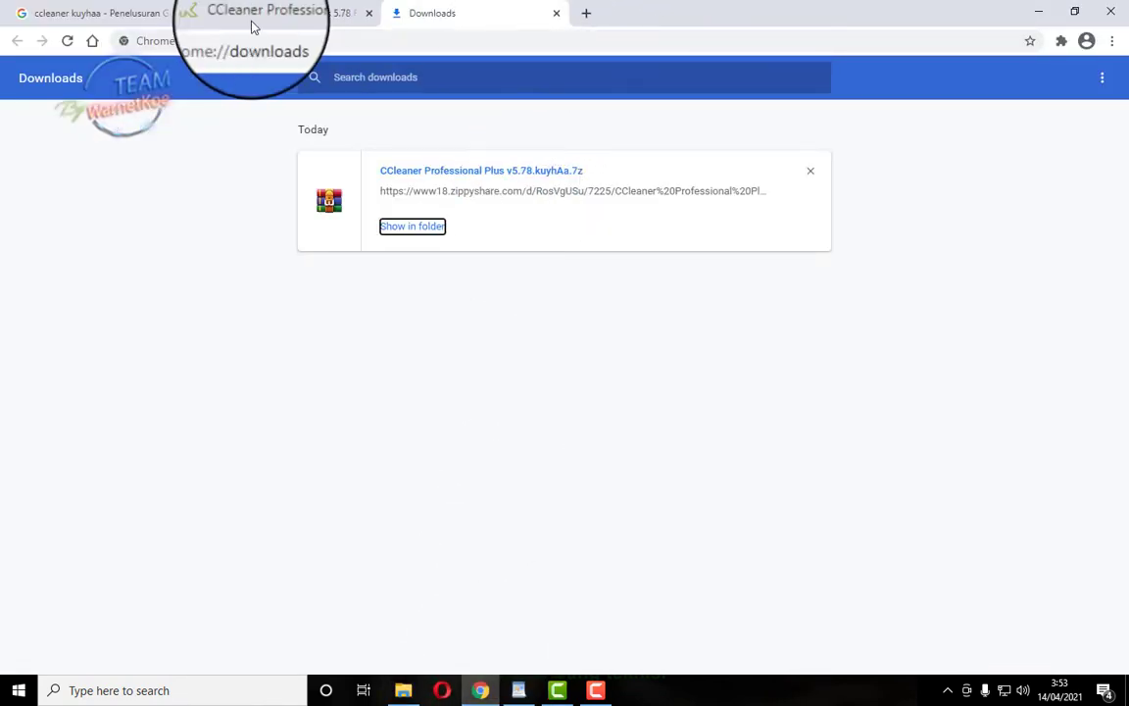
pyautogui.click(1038, 12)
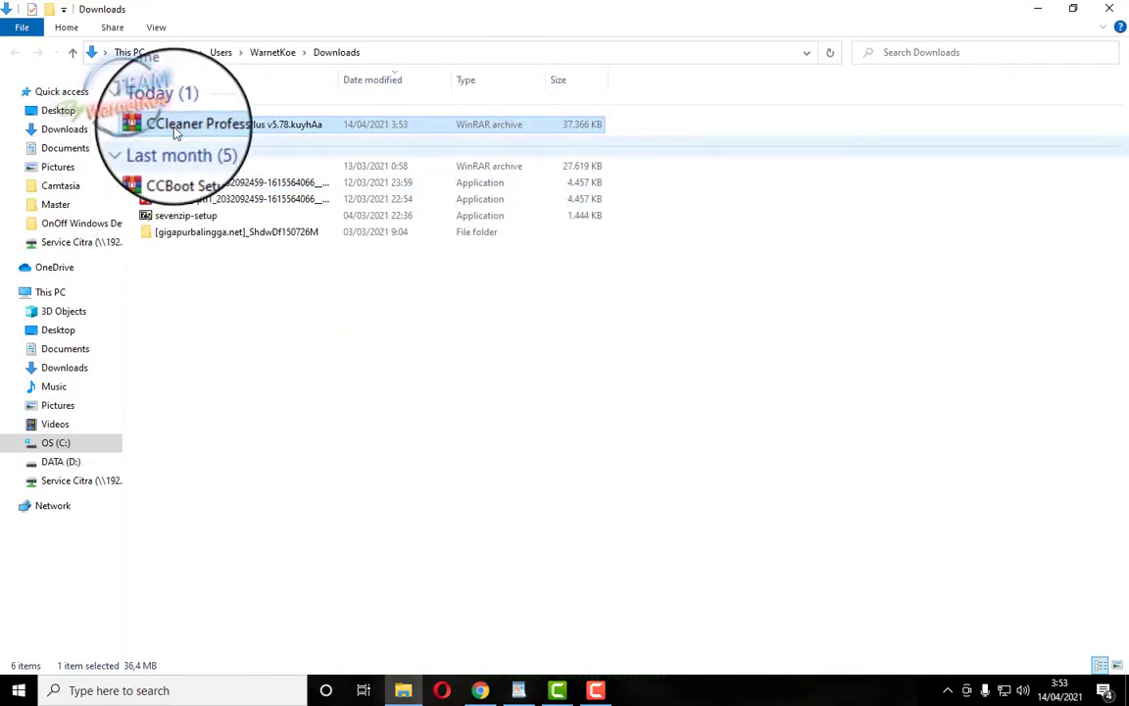
# Extract the CCleaner Professional Plus v5.78 archive in WinRAR to the suggested folder in Downloads, and close WinRAR
pyautogui.doubleClick(251, 133)
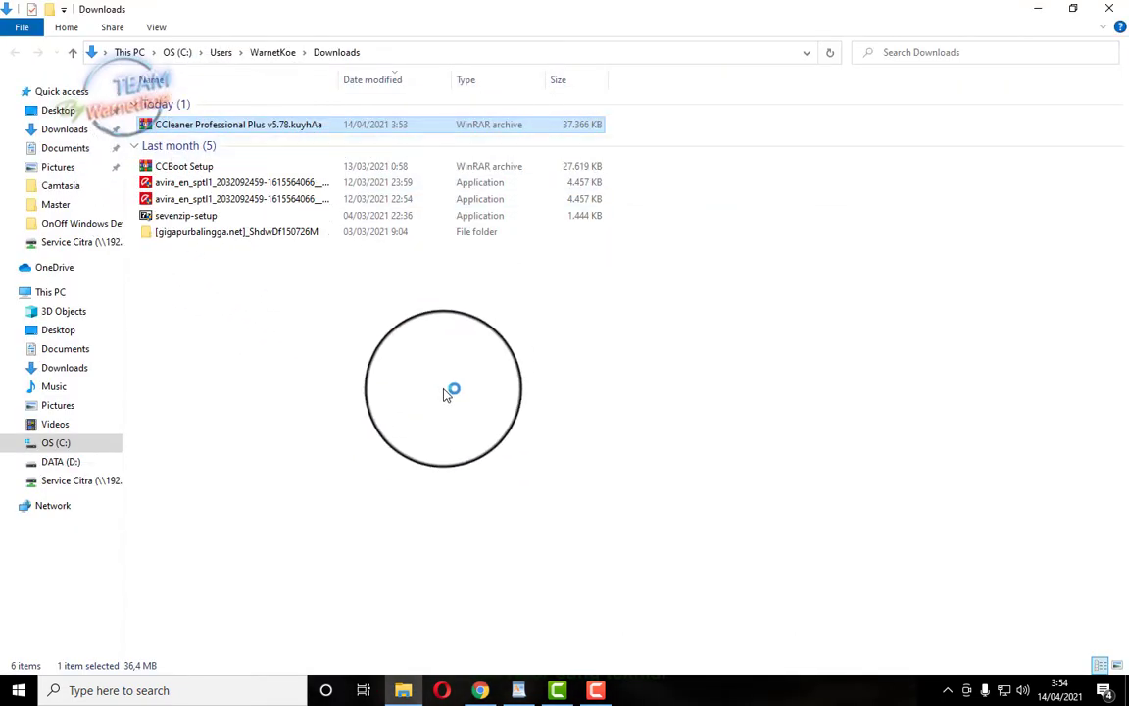
pyautogui.click(147, 84)
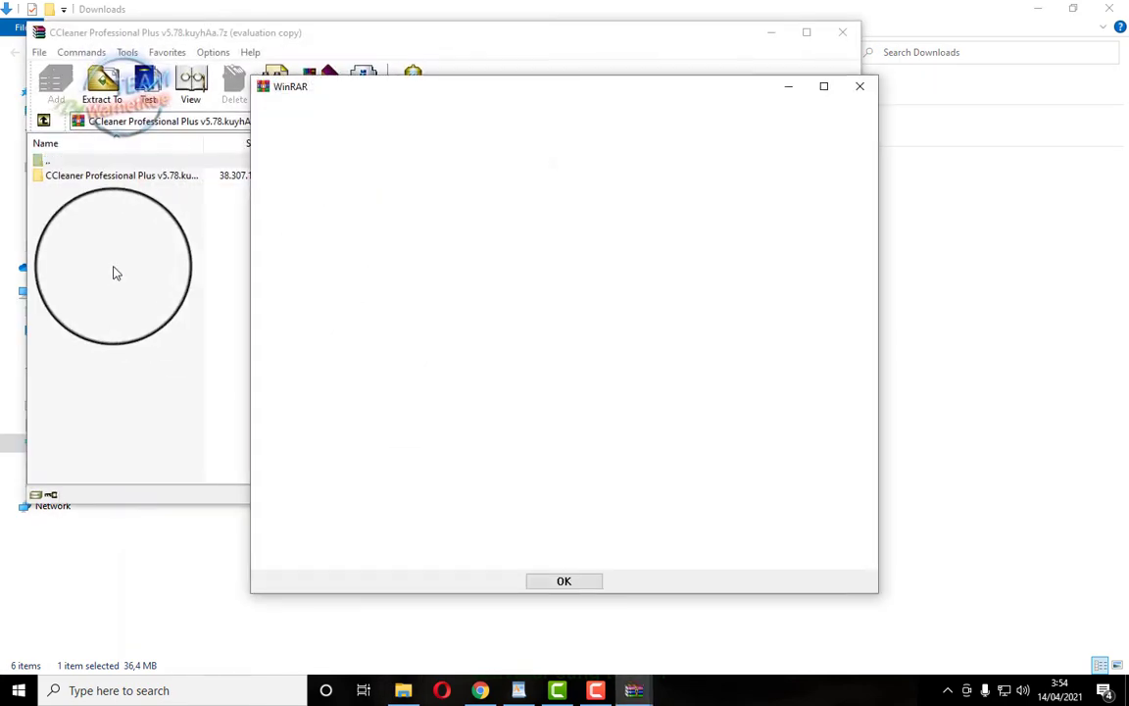
pyautogui.click(859, 86)
pyautogui.click(108, 90)
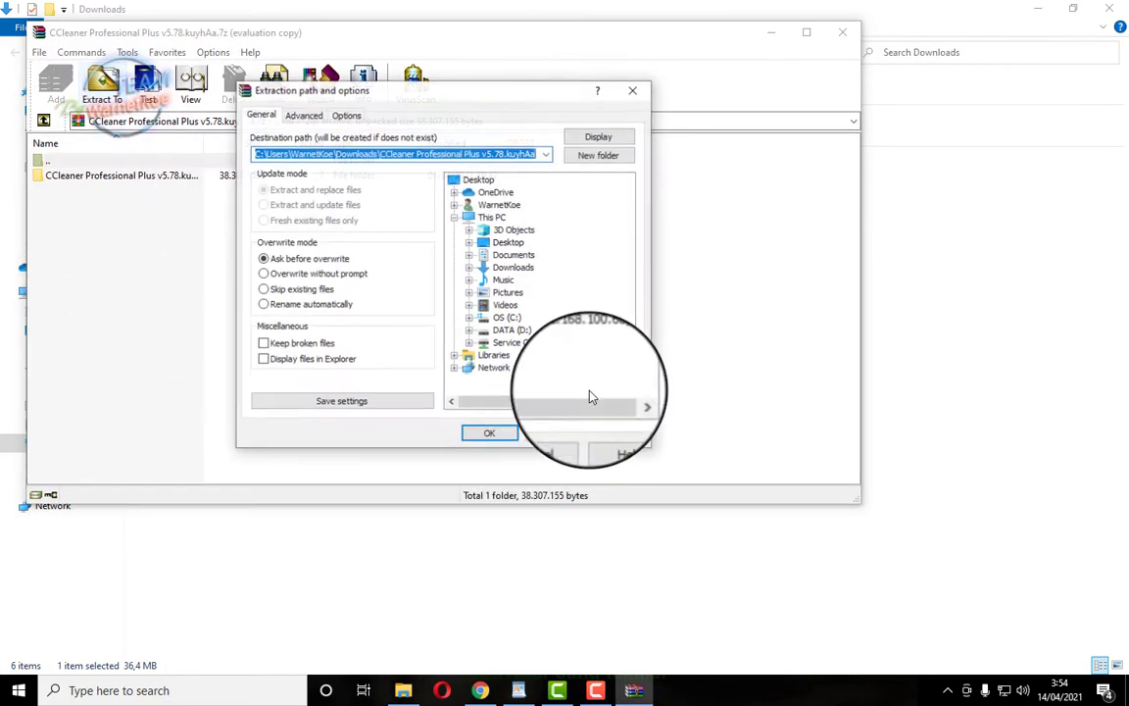
pyautogui.click(476, 435)
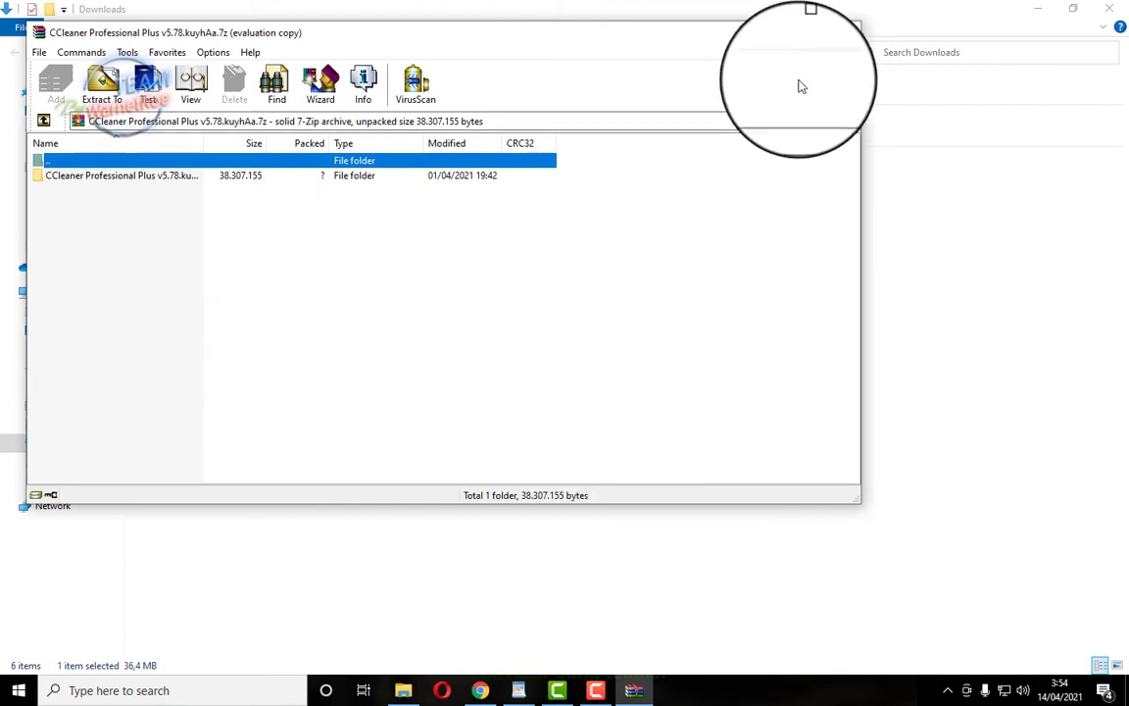
pyautogui.click(841, 33)
# Open the Instructions! text file in the extracted CCleaner folder and enlarge its window to read all installation steps
pyautogui.doubleClick(188, 143)
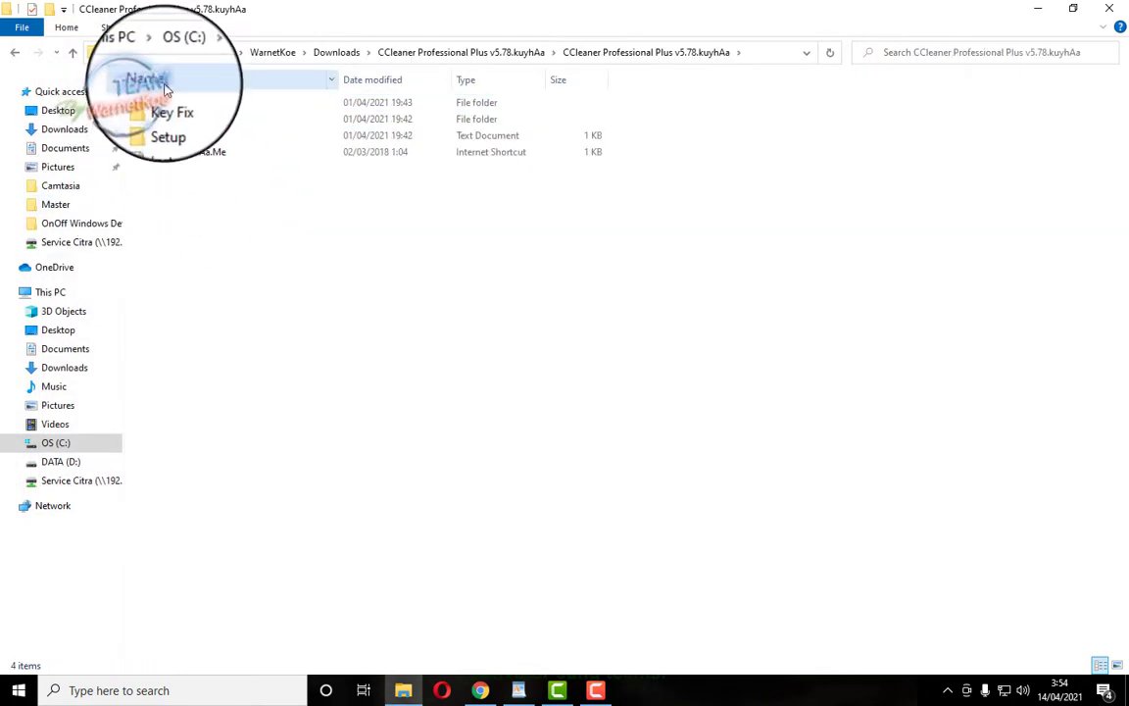
pyautogui.doubleClick(181, 135)
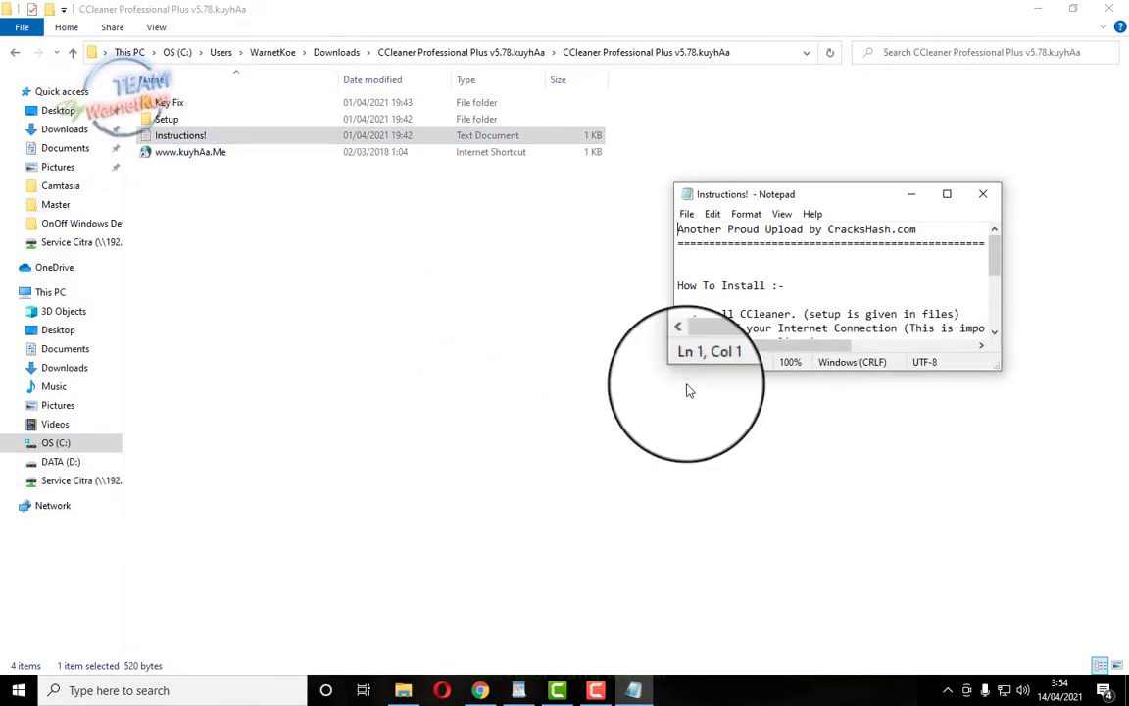
pyautogui.moveTo(809, 371); pyautogui.dragTo(810, 566)
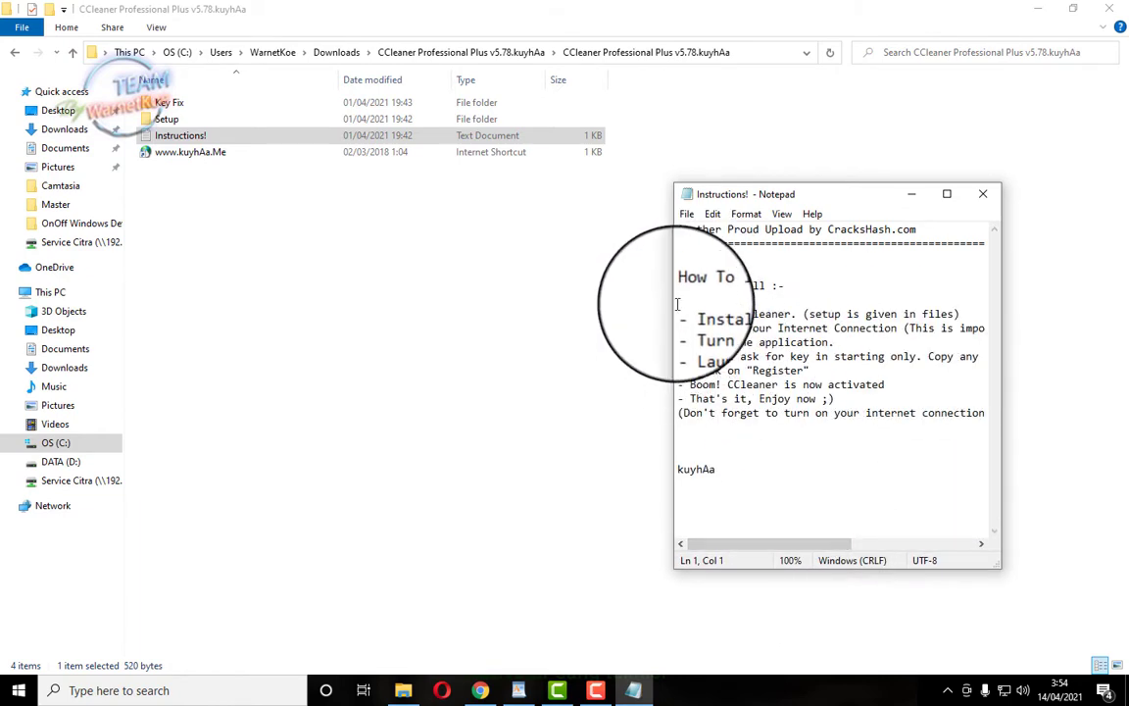
pyautogui.moveTo(673, 297); pyautogui.dragTo(423, 312)
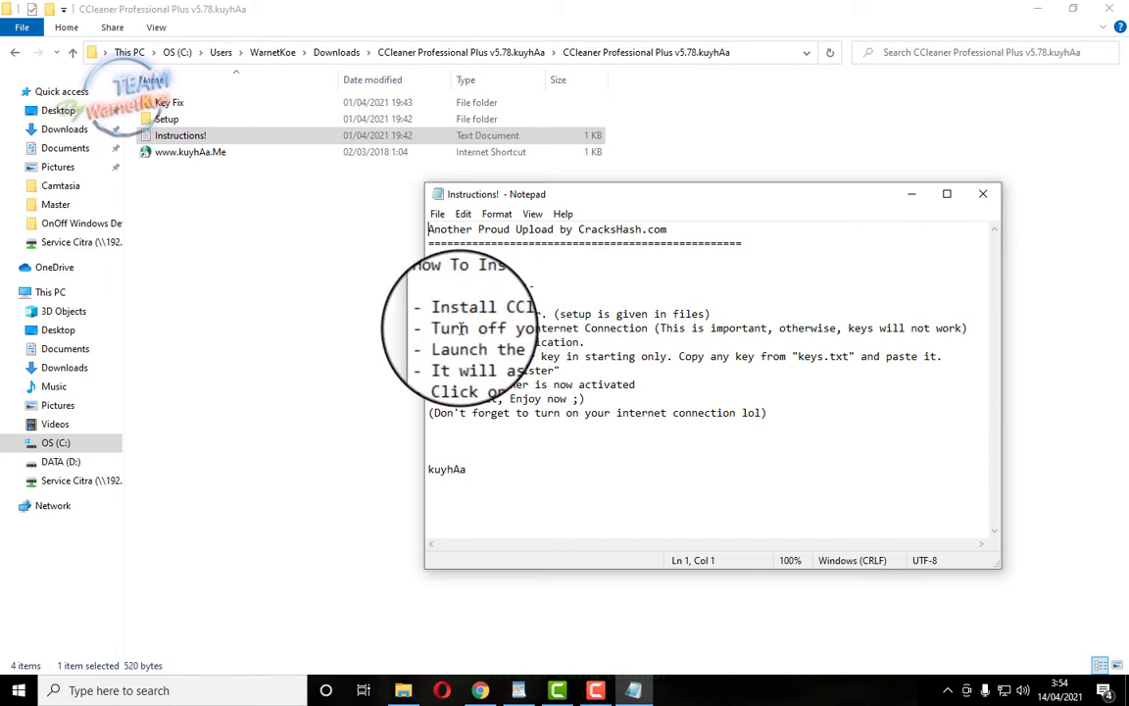
pyautogui.moveTo(441, 328); pyautogui.dragTo(487, 329)
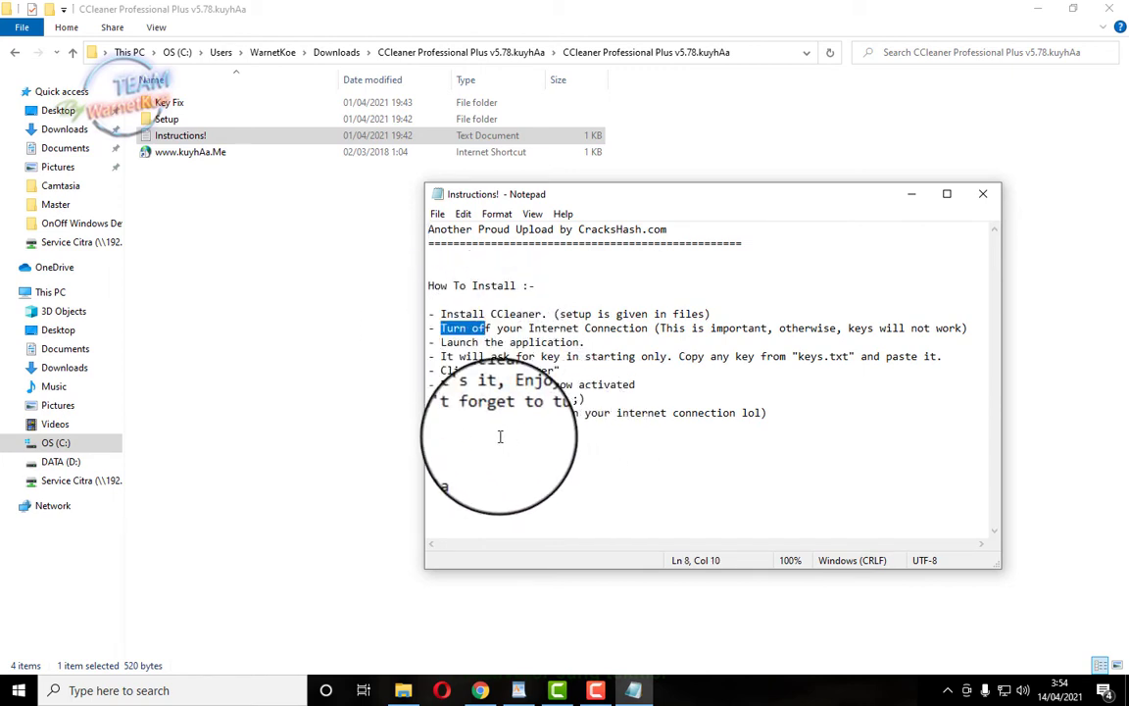
pyautogui.click(460, 357)
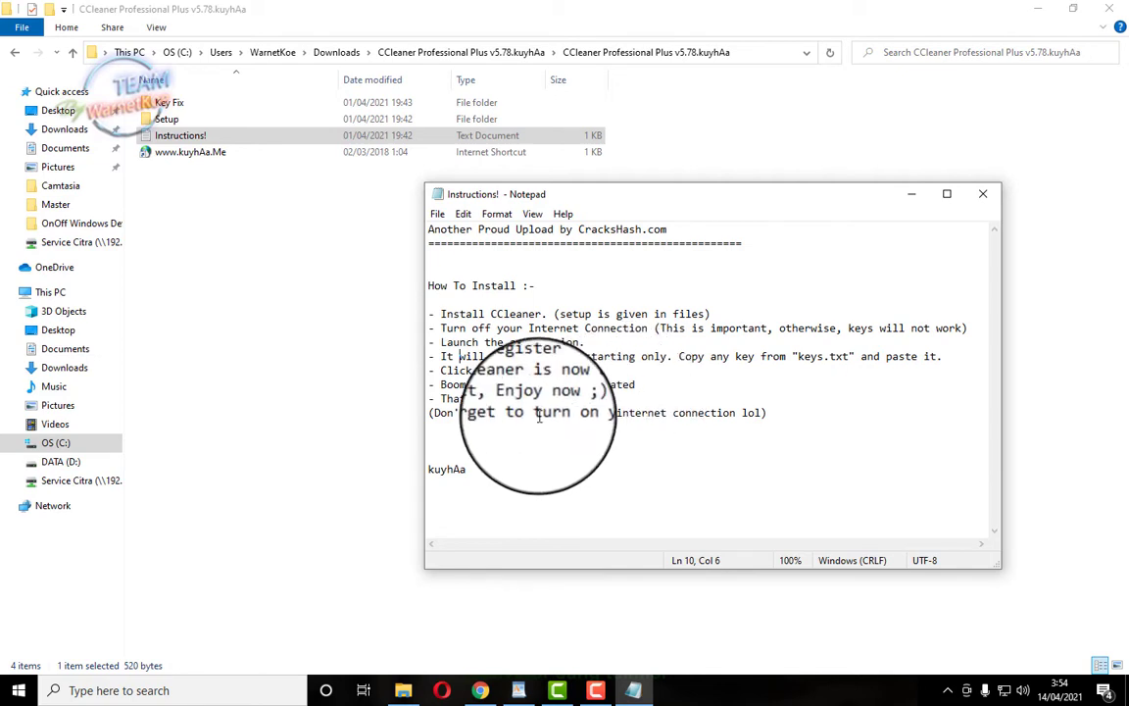
# Open the Windows network settings and disable the Ethernet adapter in Network Connections
pyautogui.click(1009, 695)
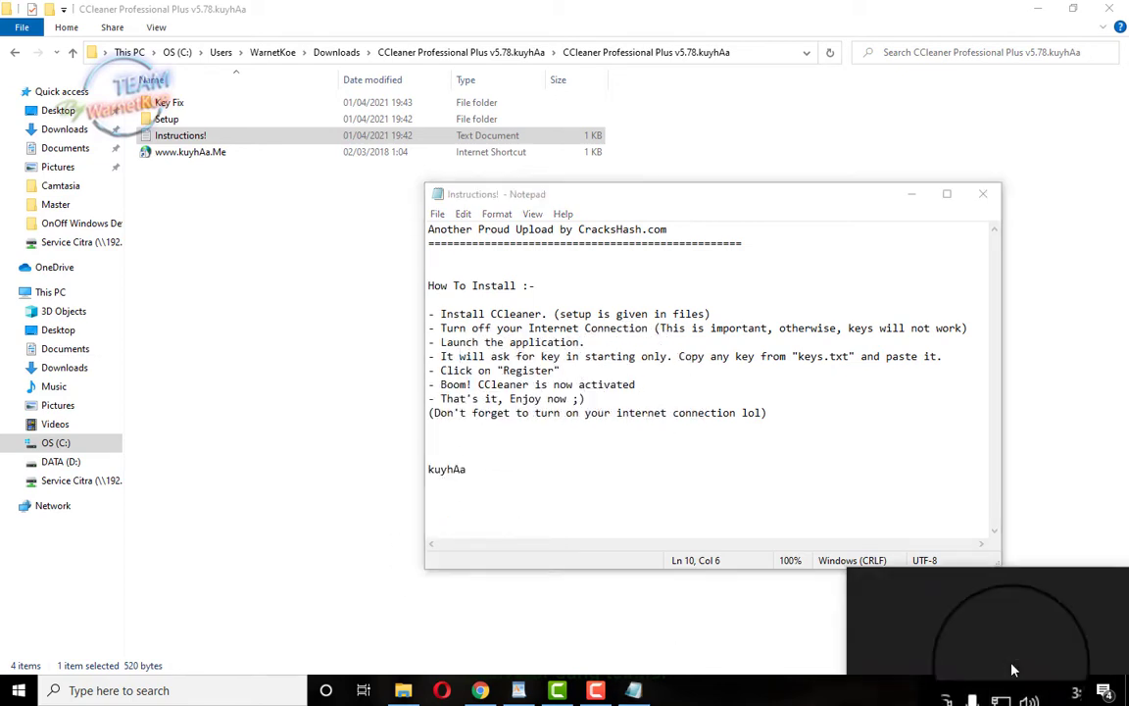
pyautogui.click(912, 642)
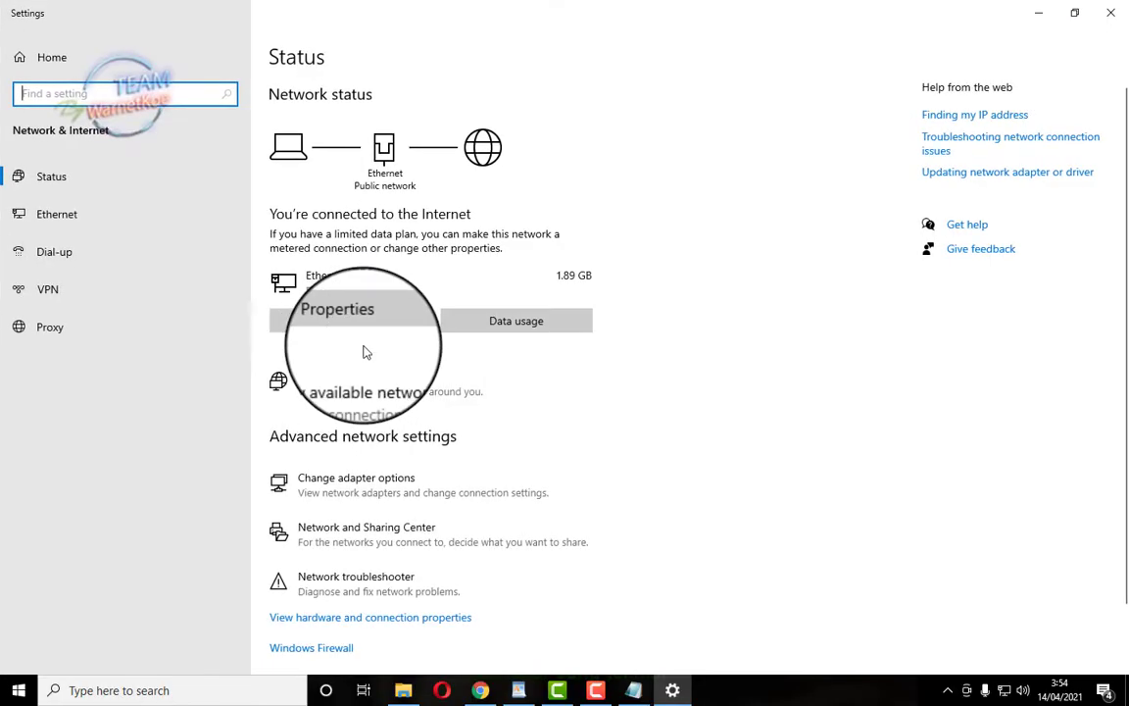
pyautogui.click(408, 552)
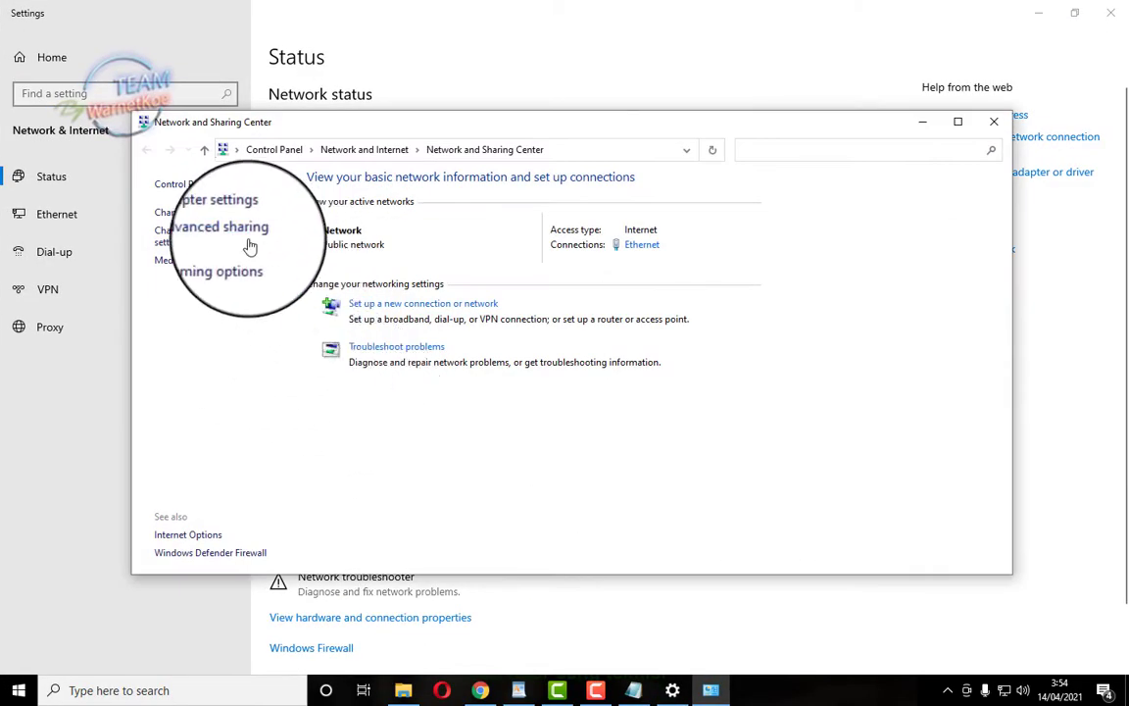
pyautogui.click(211, 205)
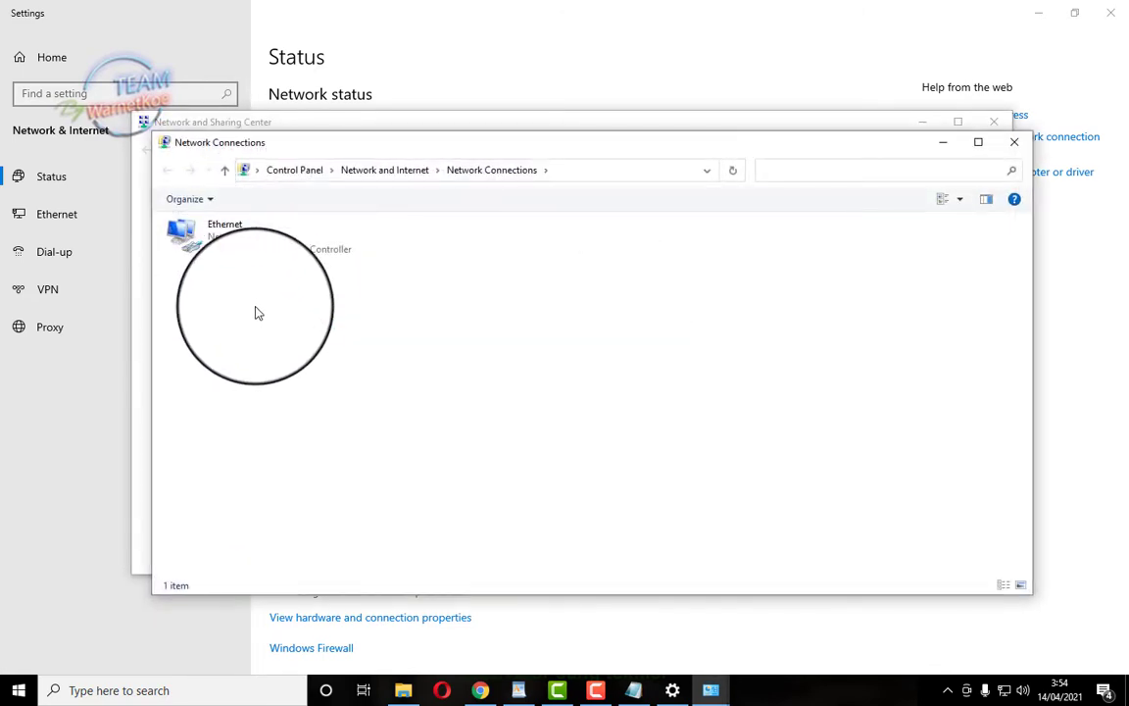
pyautogui.click(248, 253)
pyautogui.rightClick(250, 256)
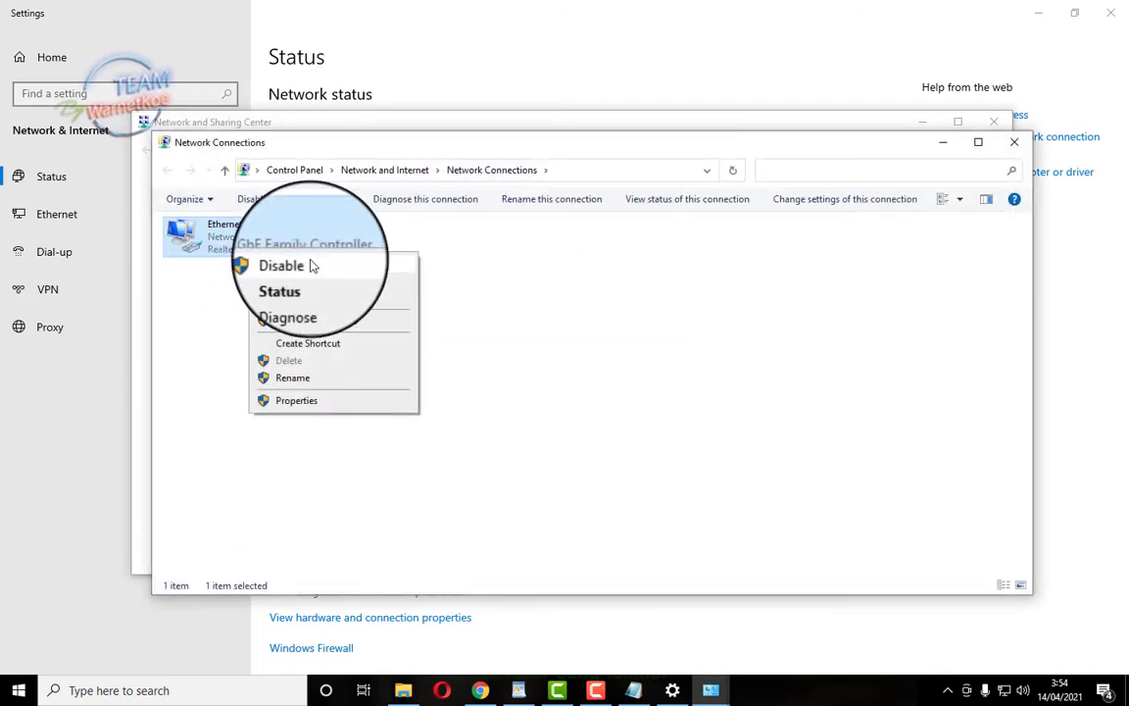
pyautogui.click(280, 263)
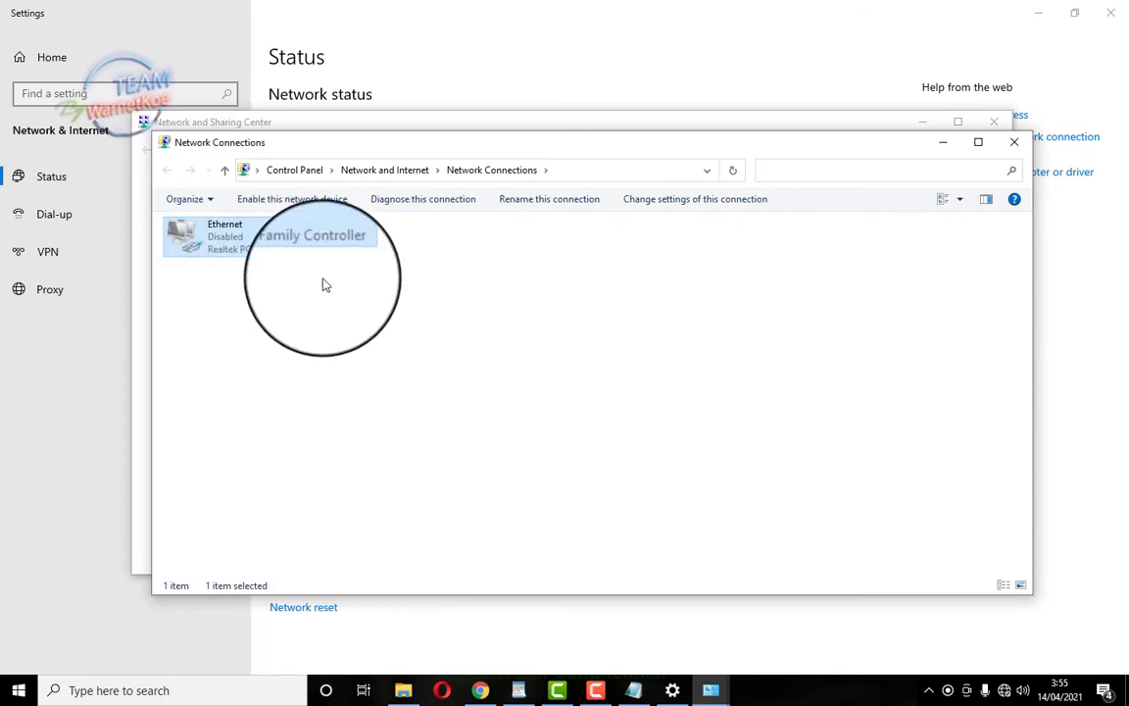
# Minimize the Network Connections and Network and Sharing Center windows and close Settings
pyautogui.click(943, 144)
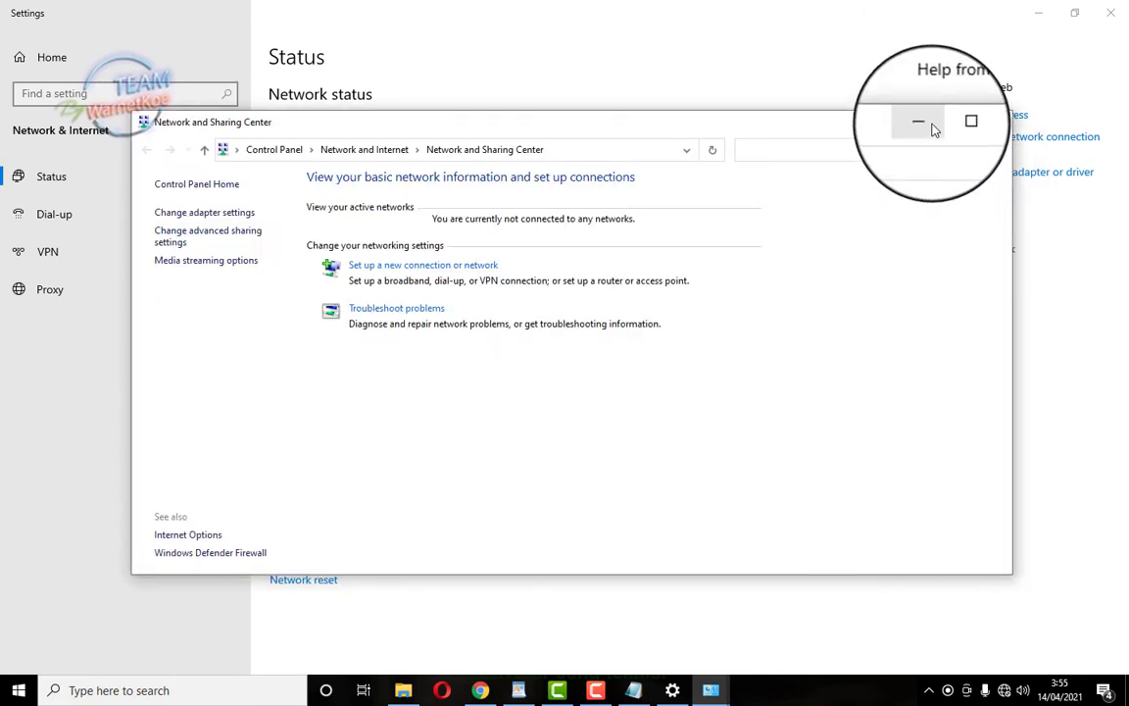
pyautogui.click(931, 125)
pyautogui.click(1112, 14)
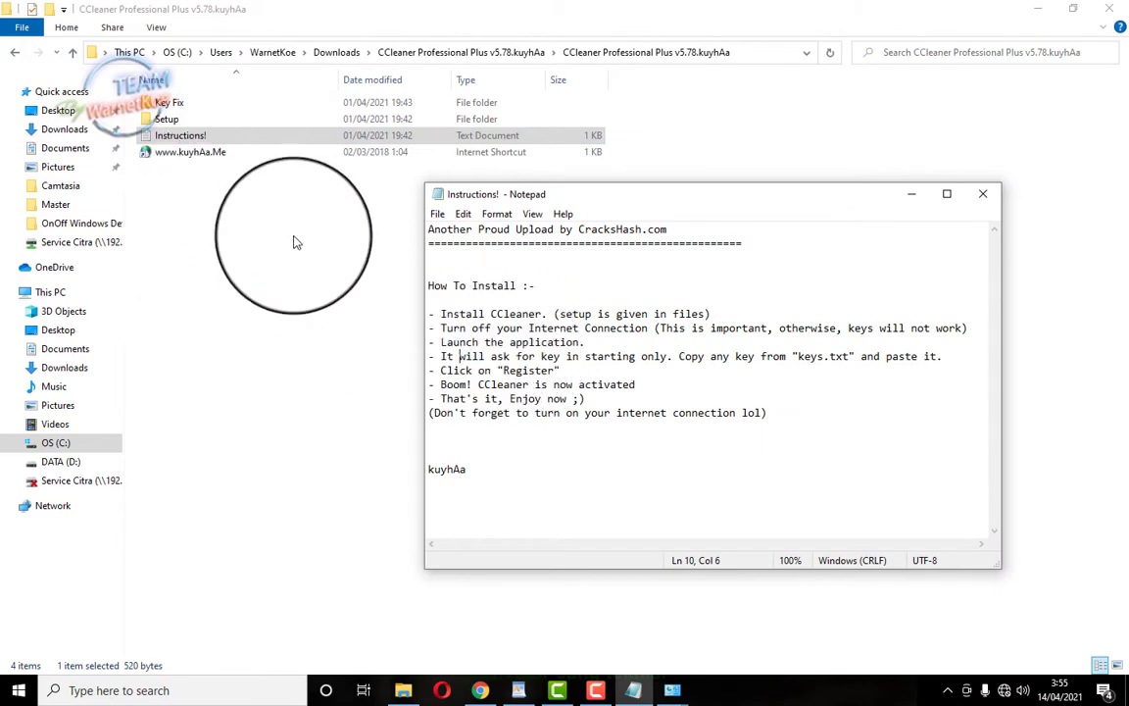
# Run CCleanerBundle-578-Setup from the Setup folder and keep English as the installer language
pyautogui.click(168, 126)
pyautogui.doubleClick(169, 126)
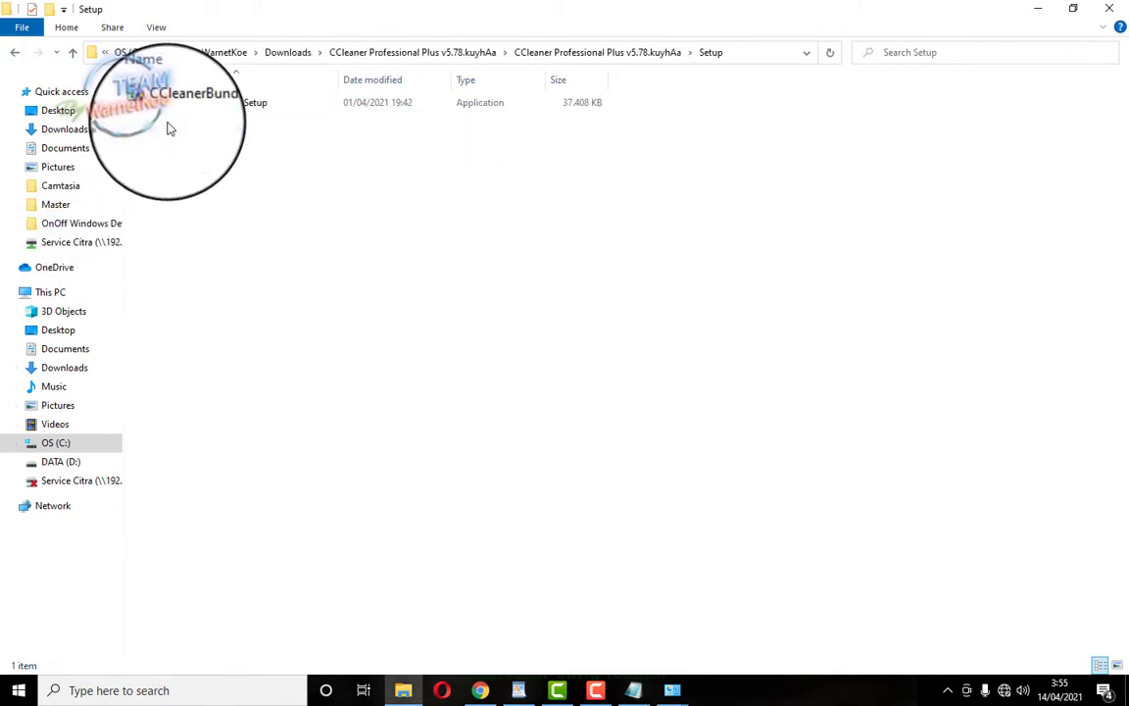
pyautogui.doubleClick(228, 112)
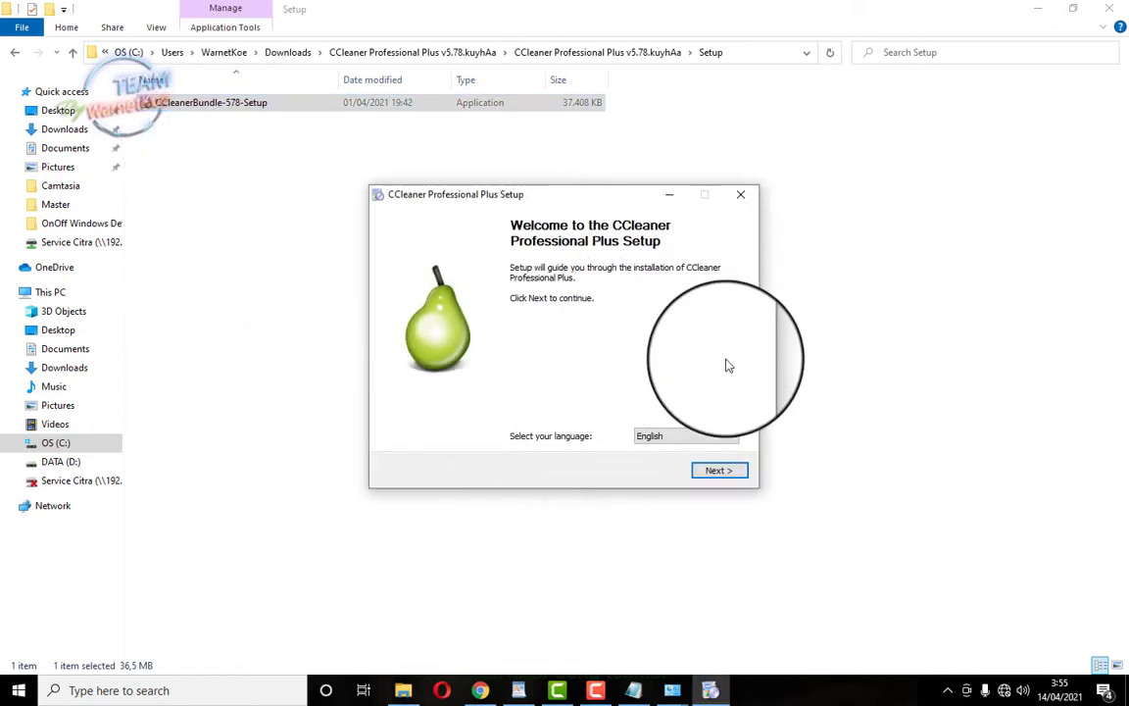
pyautogui.click(733, 438)
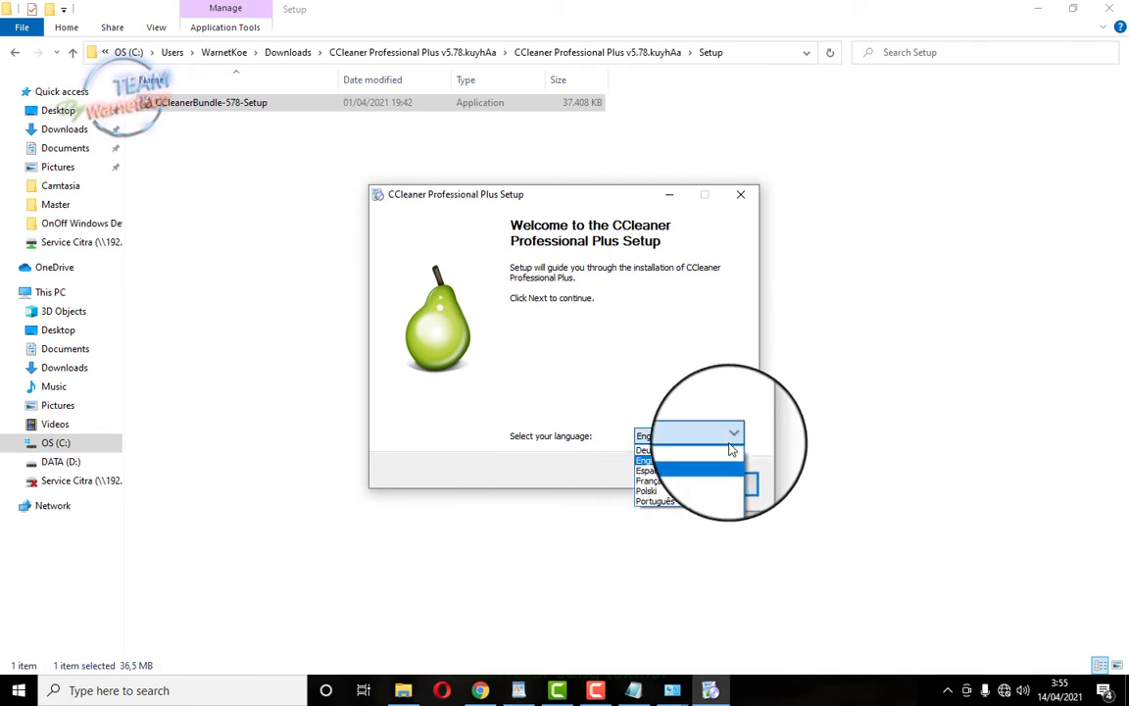
pyautogui.click(737, 375)
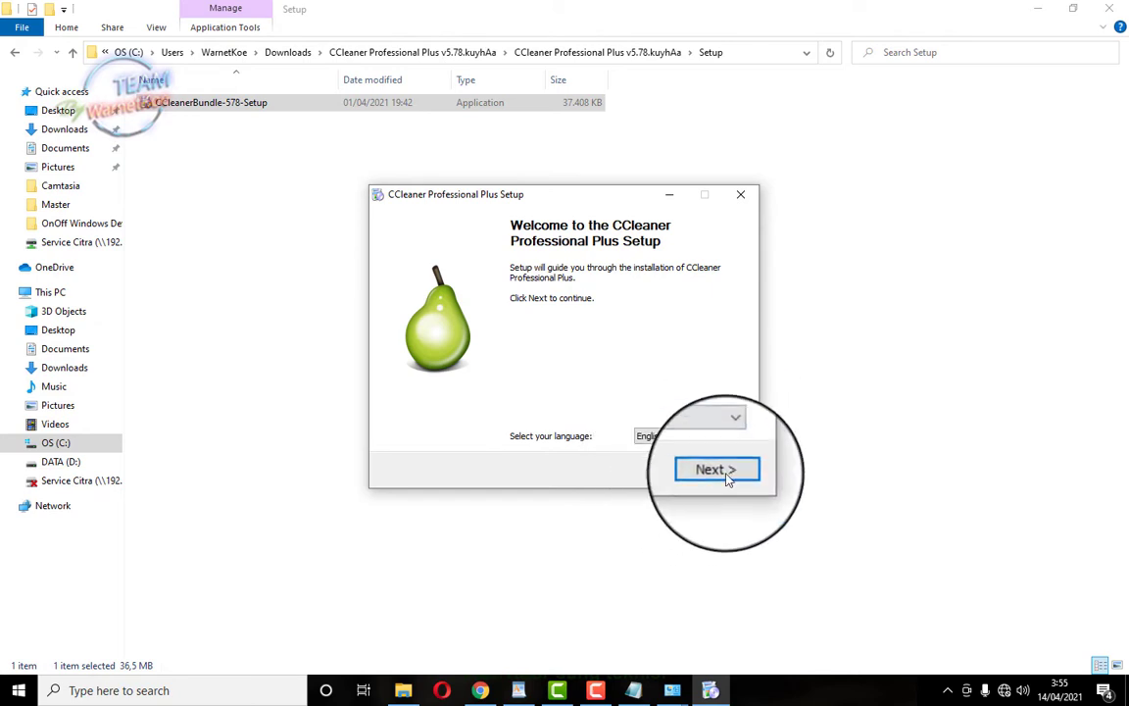
# Minimize the File Explorer and Instructions! windows to leave only the installer on the desktop
pyautogui.click(1048, 10)
pyautogui.click(927, 271)
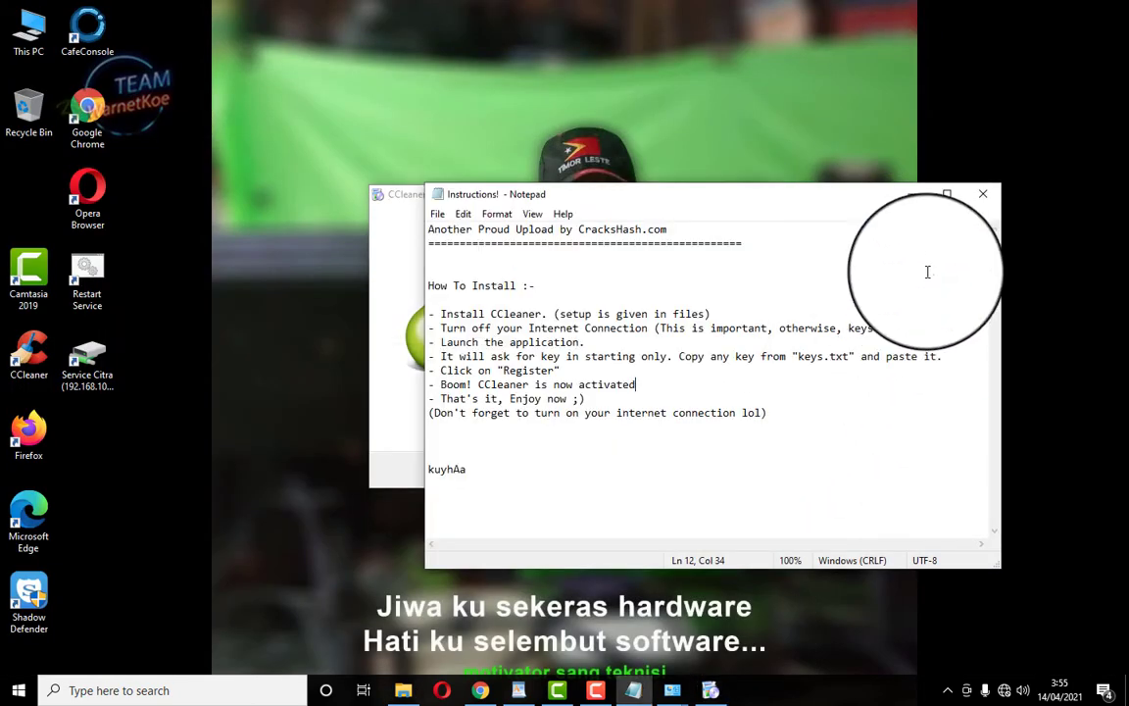
pyautogui.click(911, 194)
# Start installing all four products, CCleaner, Defraggler, Recuva and Speccy Professional, and show the installation details
pyautogui.click(715, 472)
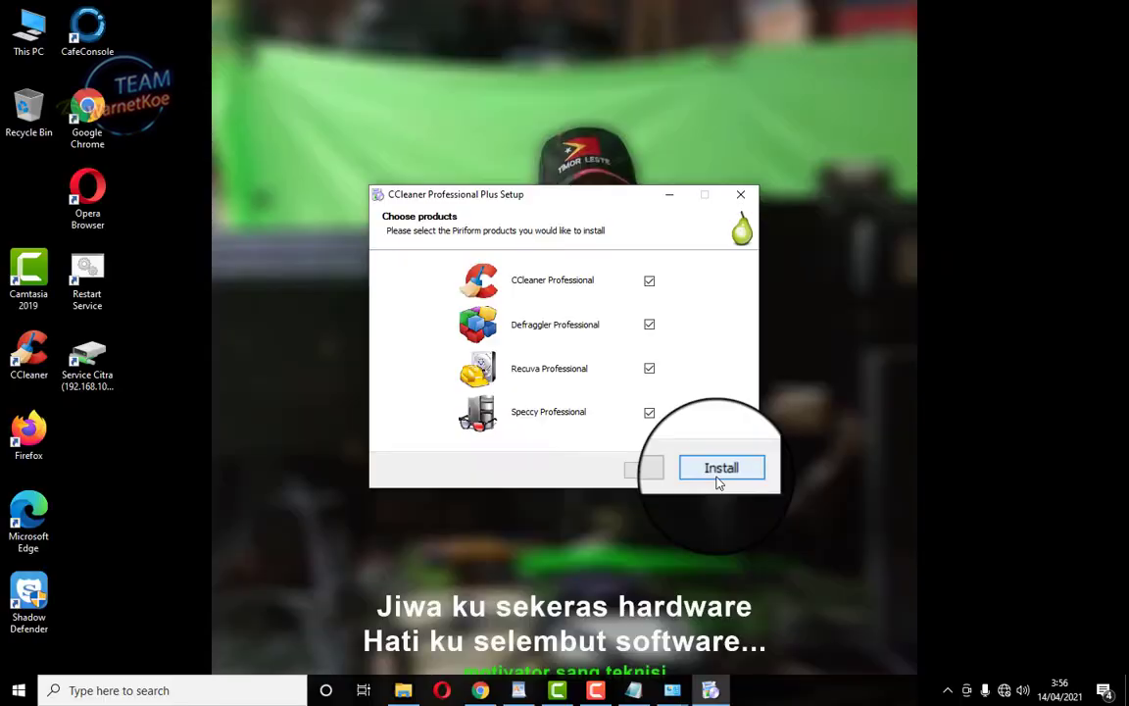
pyautogui.click(720, 470)
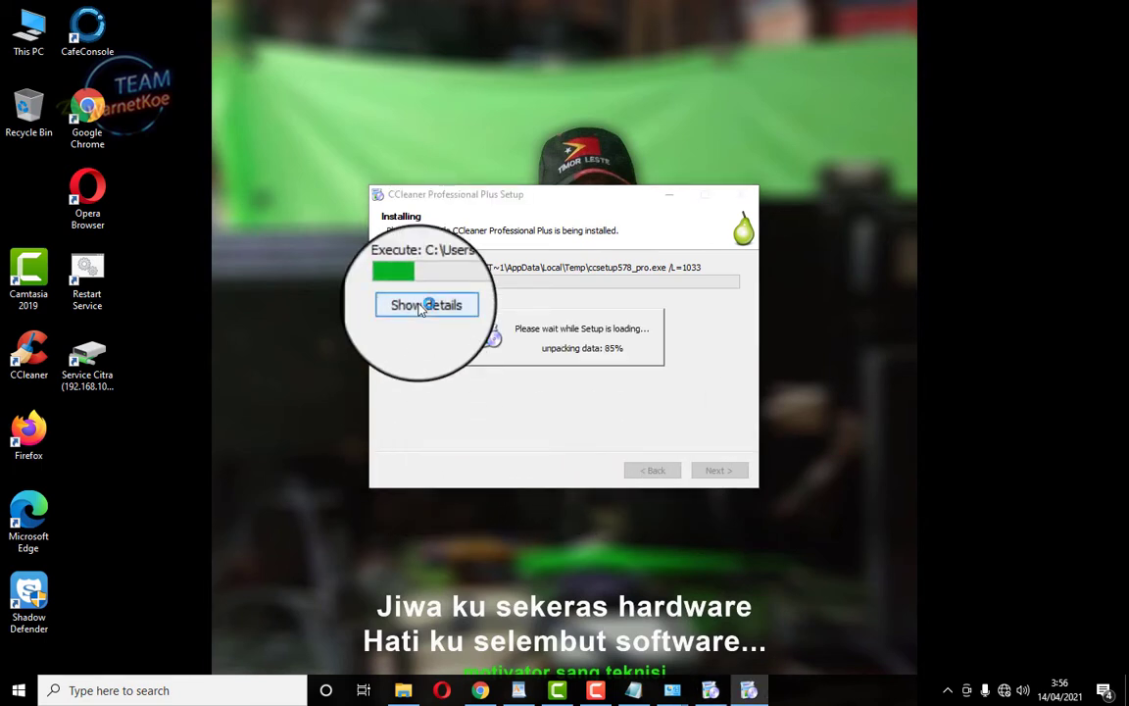
pyautogui.click(426, 305)
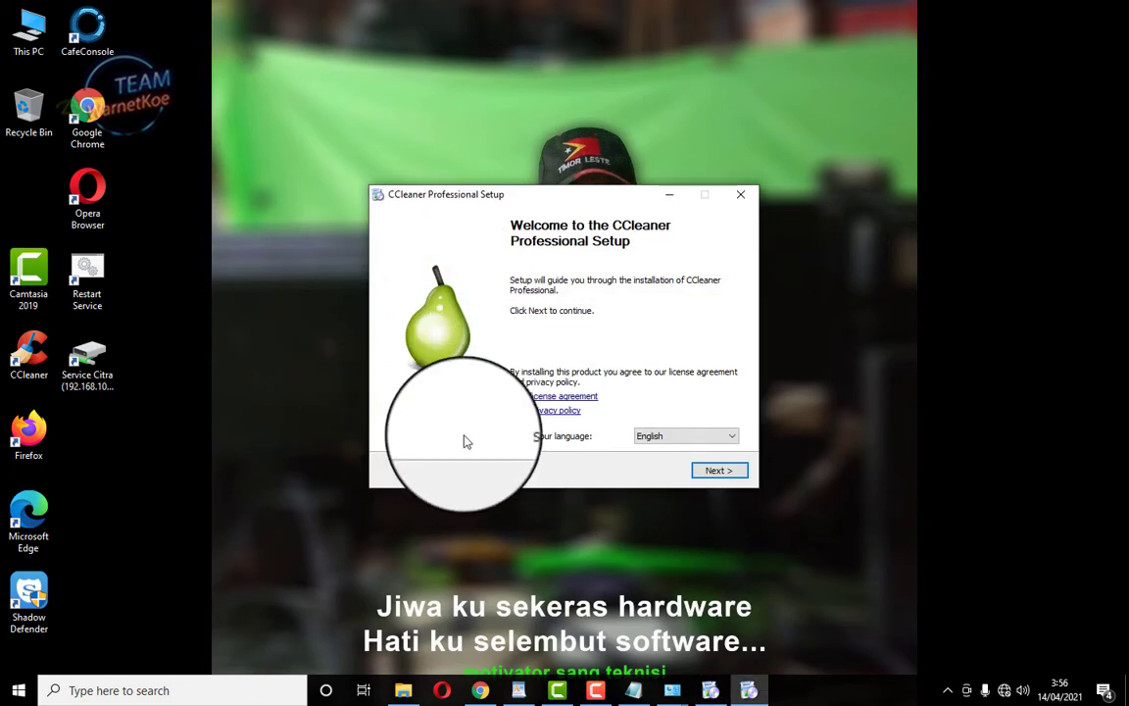
# Move the CCleaner Professional Setup window aside and quit that setup
pyautogui.moveTo(574, 198); pyautogui.dragTo(252, 269)
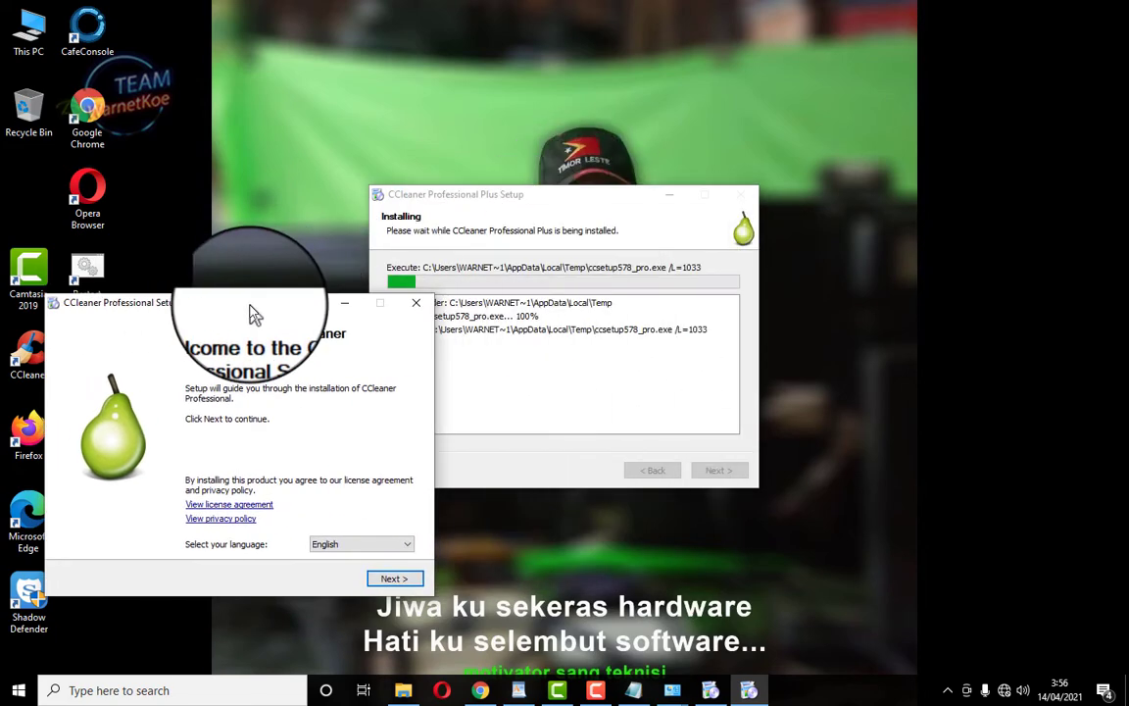
pyautogui.click(419, 314)
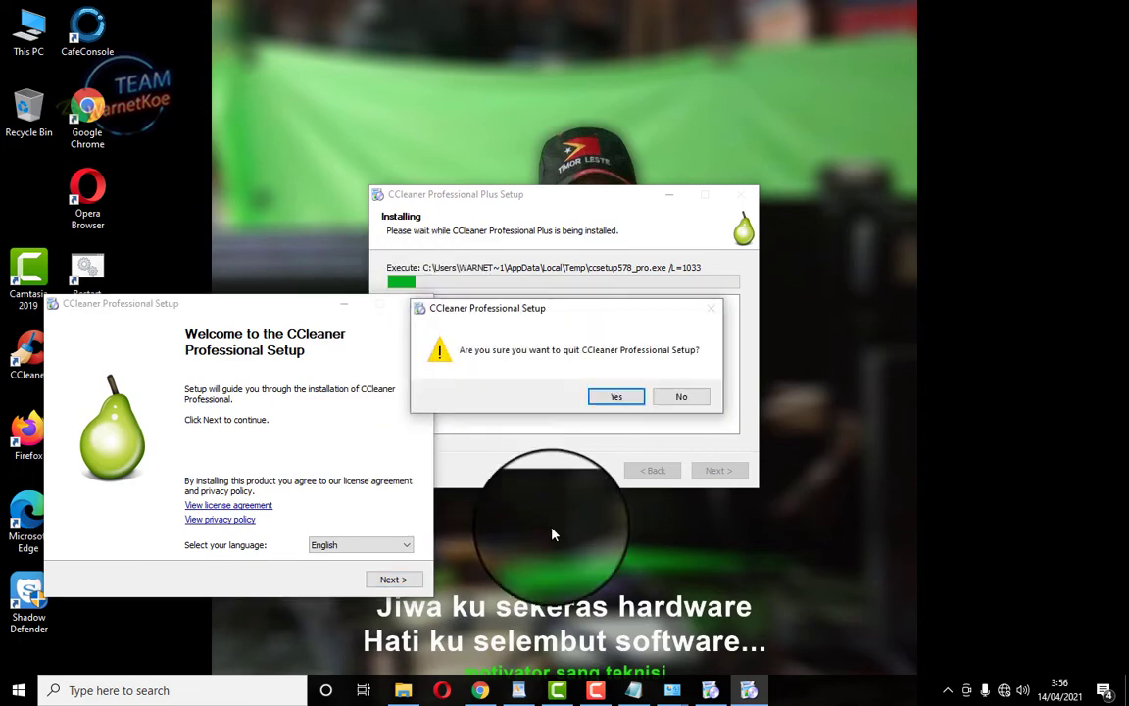
pyautogui.click(609, 403)
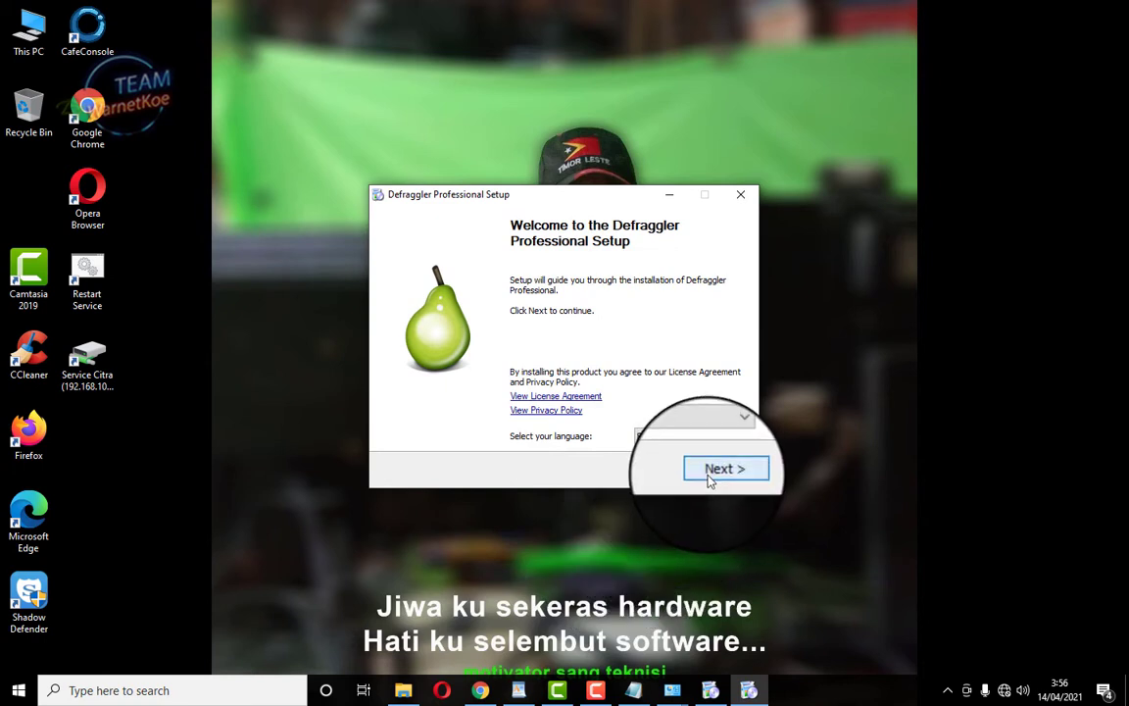
# Install Defraggler Professional and Recuva Professional with their default options, moving the main setup window aside
pyautogui.click(710, 474)
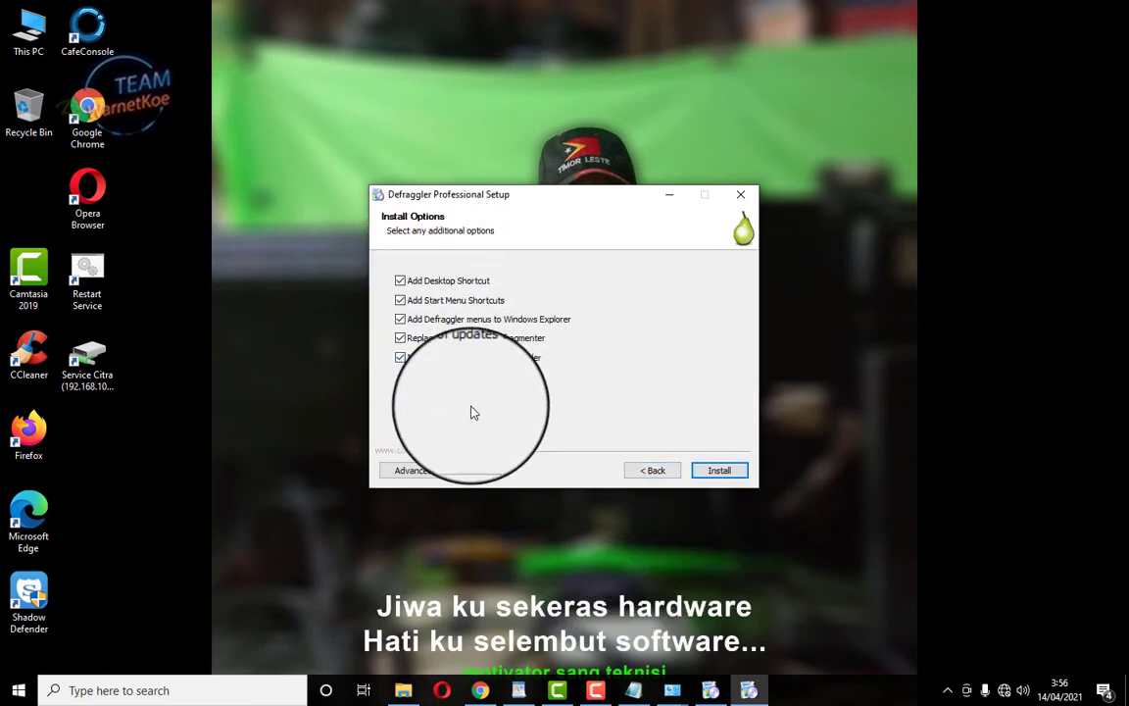
pyautogui.click(720, 471)
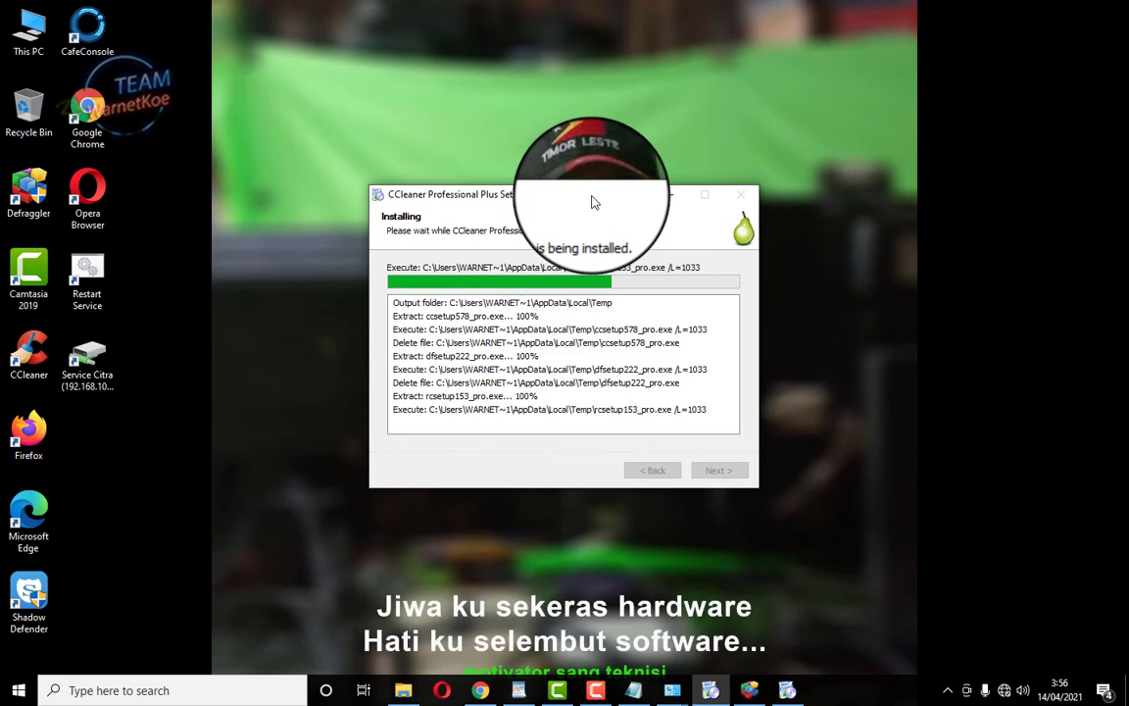
pyautogui.moveTo(594, 204); pyautogui.dragTo(300, 255)
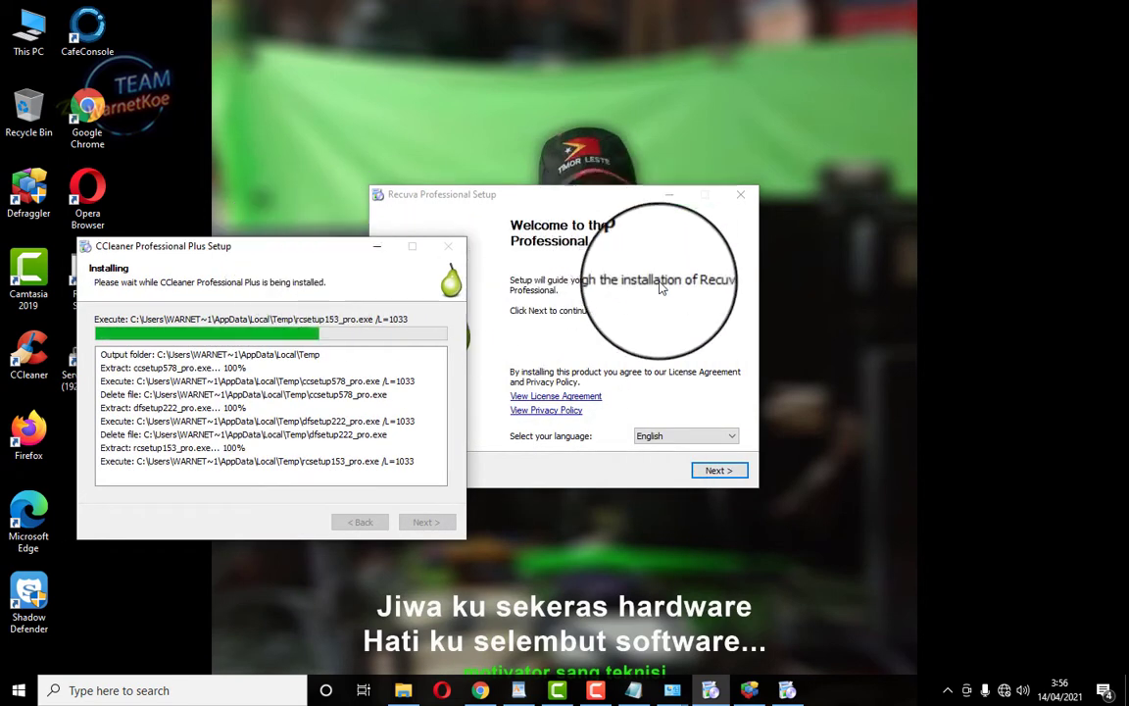
pyautogui.click(727, 471)
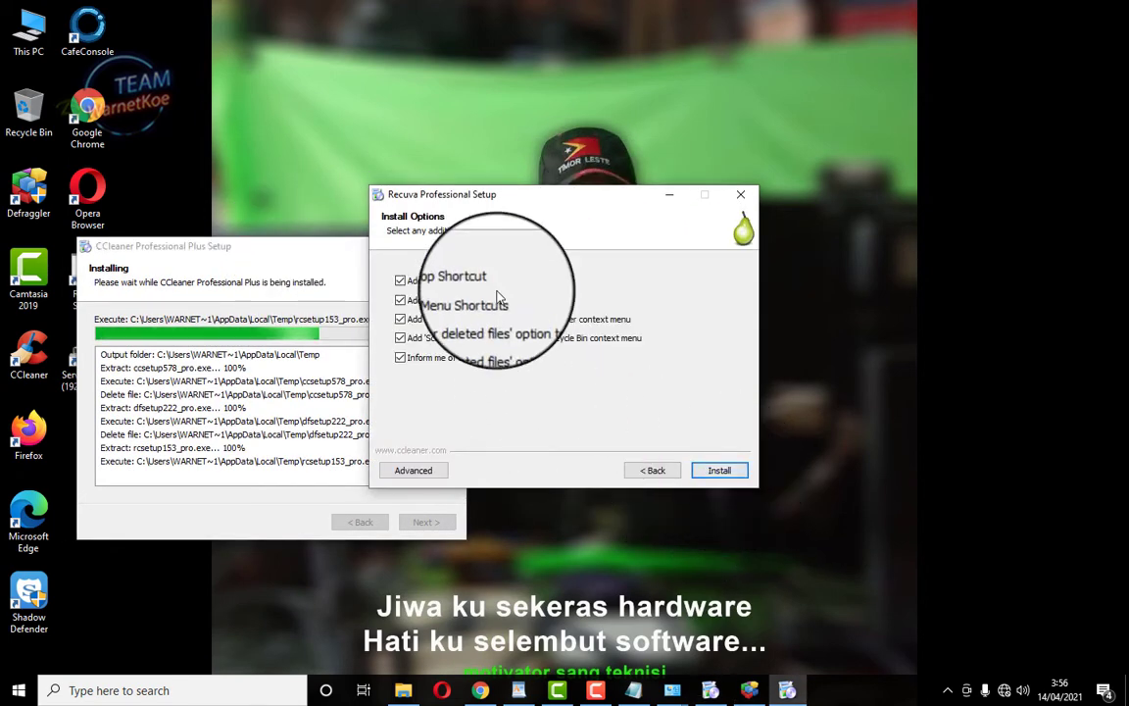
pyautogui.click(722, 472)
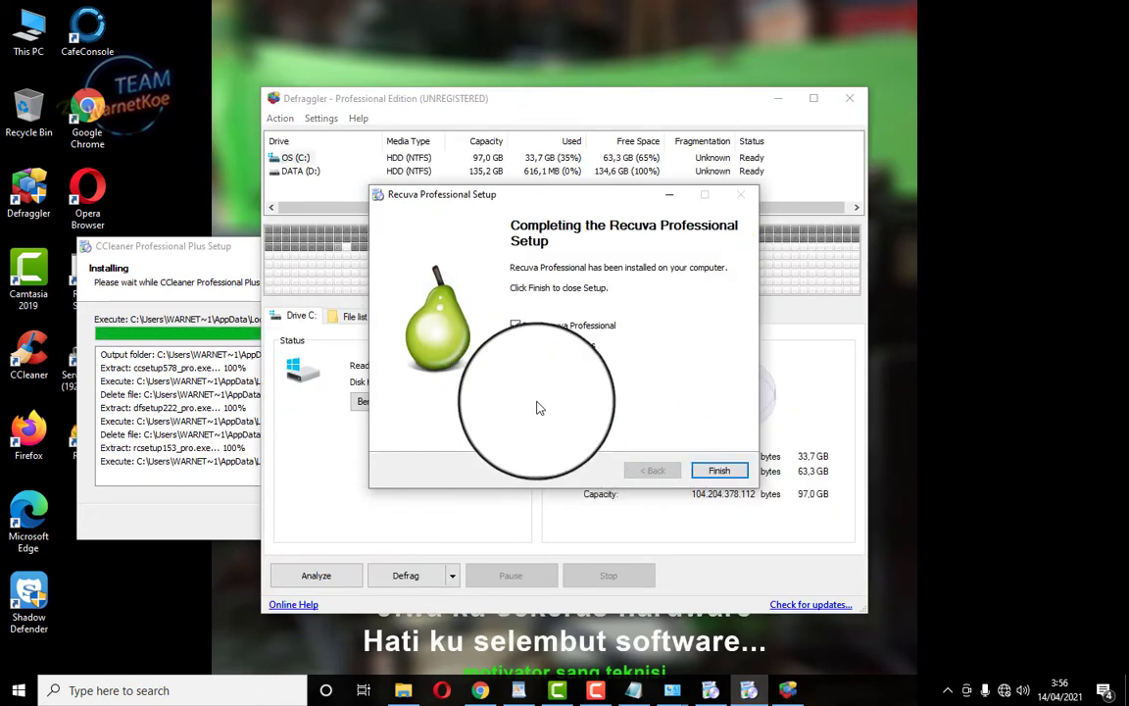
pyautogui.click(720, 470)
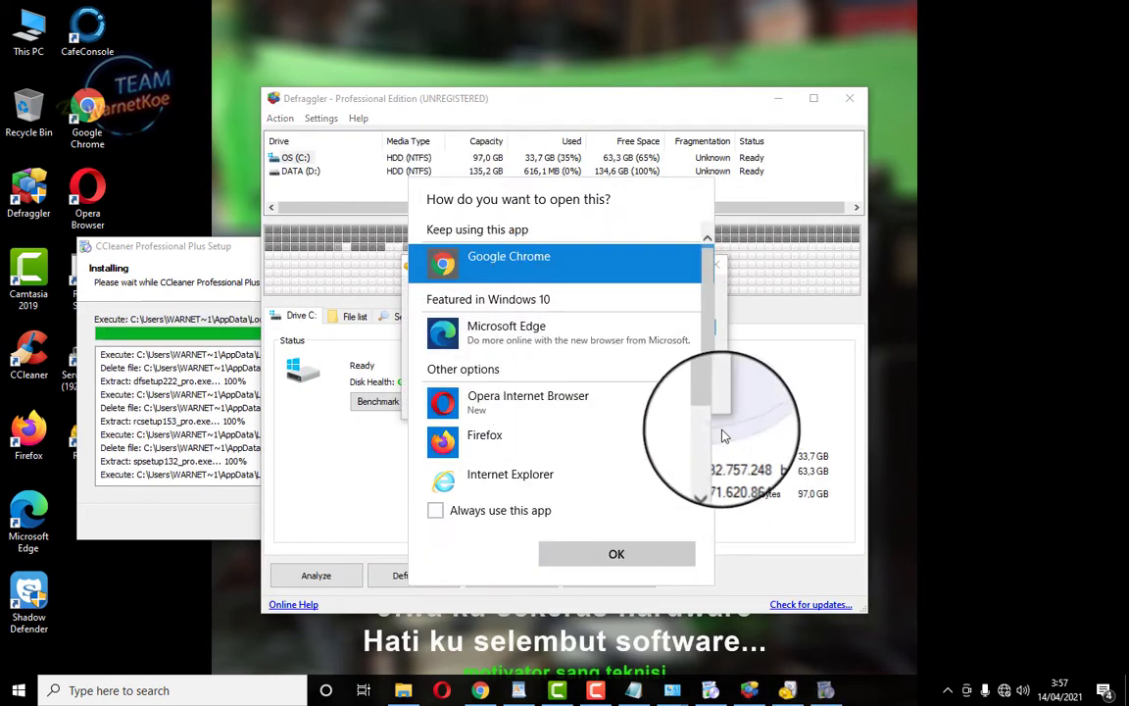
# Dismiss the browser chooser and the update error, and close Defraggler
pyautogui.click(771, 529)
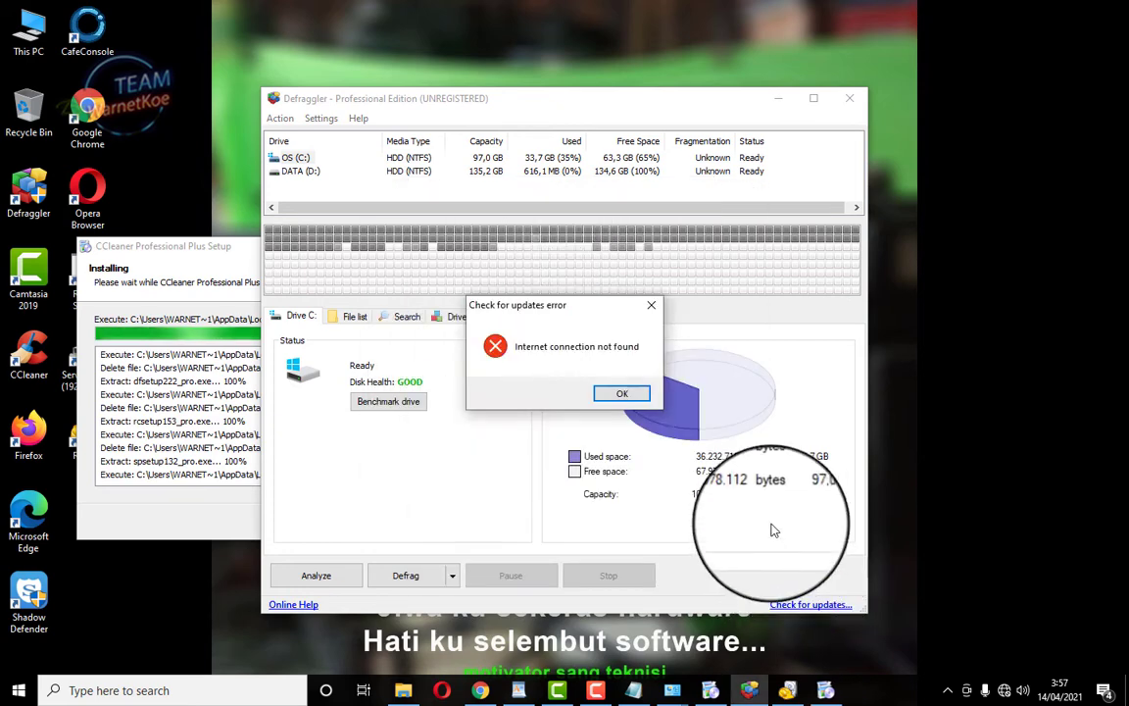
pyautogui.click(617, 392)
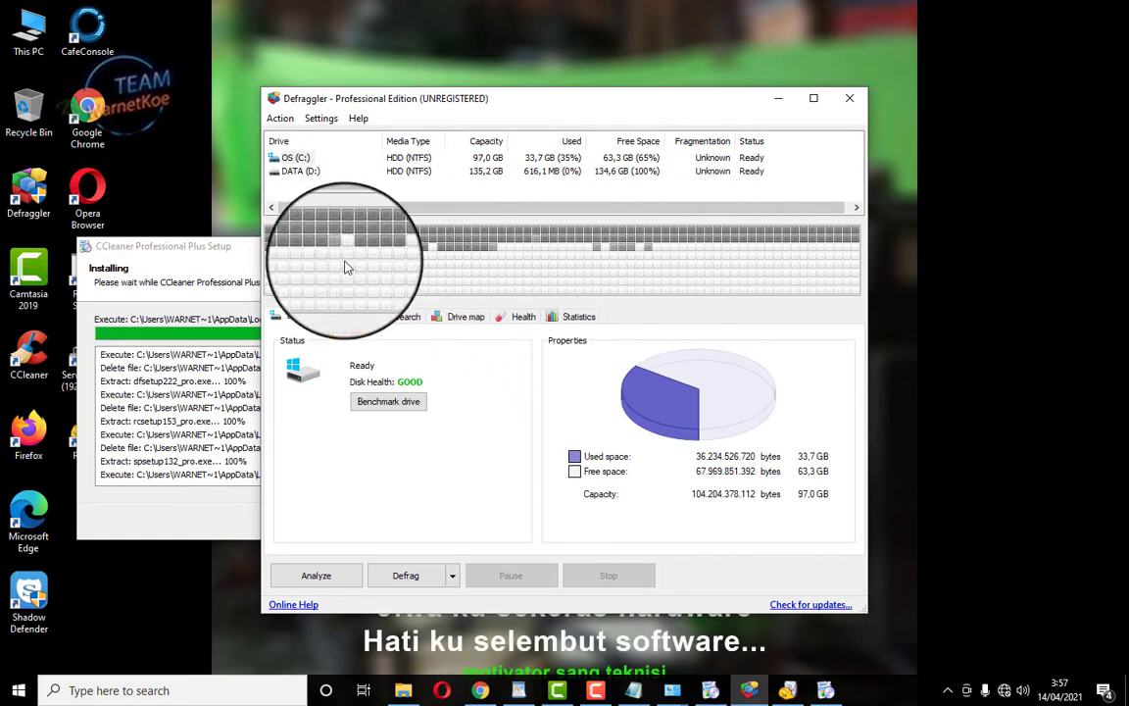
pyautogui.click(857, 105)
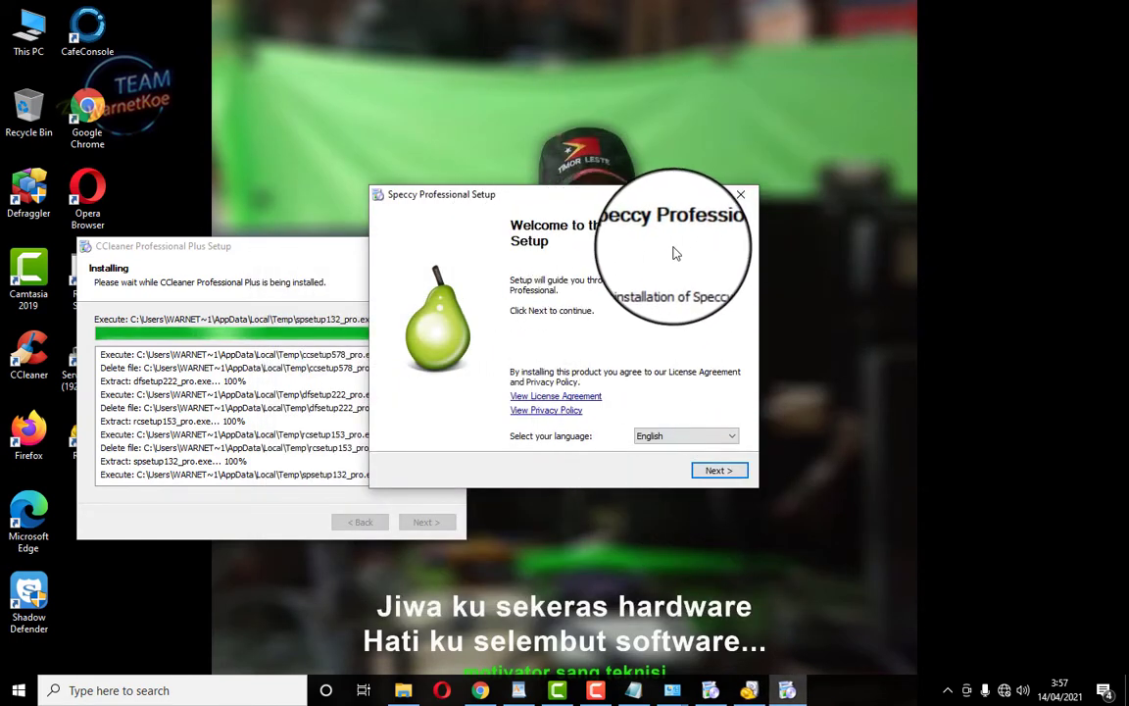
# Install Speccy Professional with default options and without viewing release notes, and close its registration dialog and main window
pyautogui.click(710, 472)
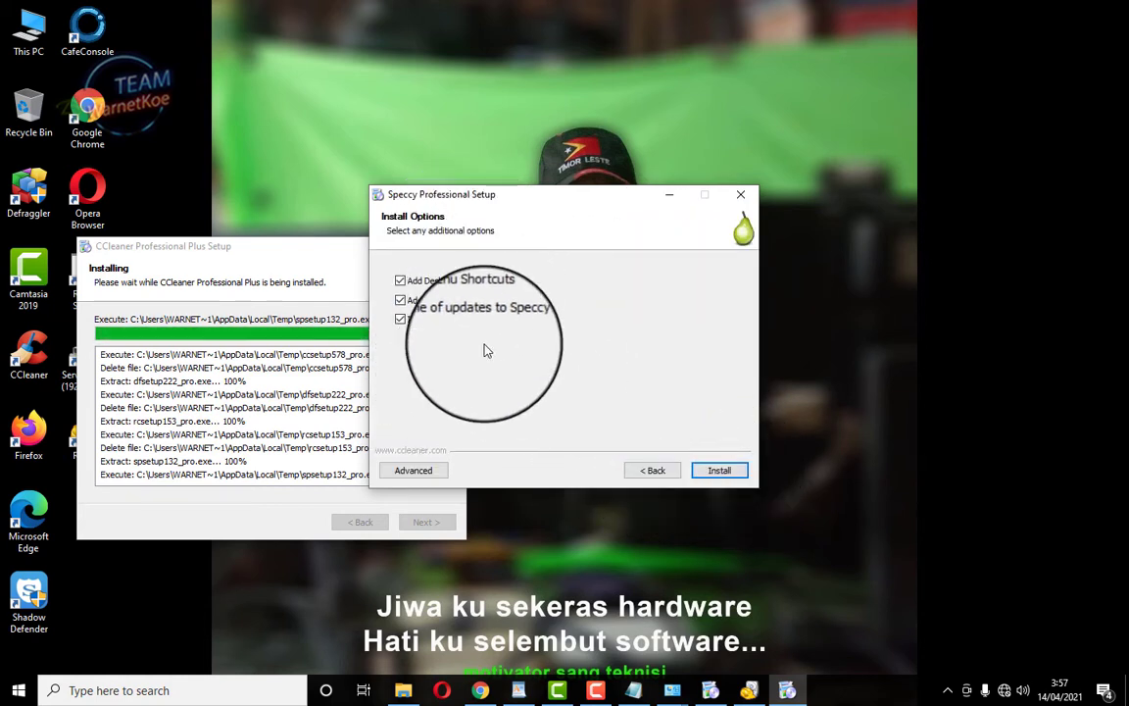
pyautogui.click(720, 470)
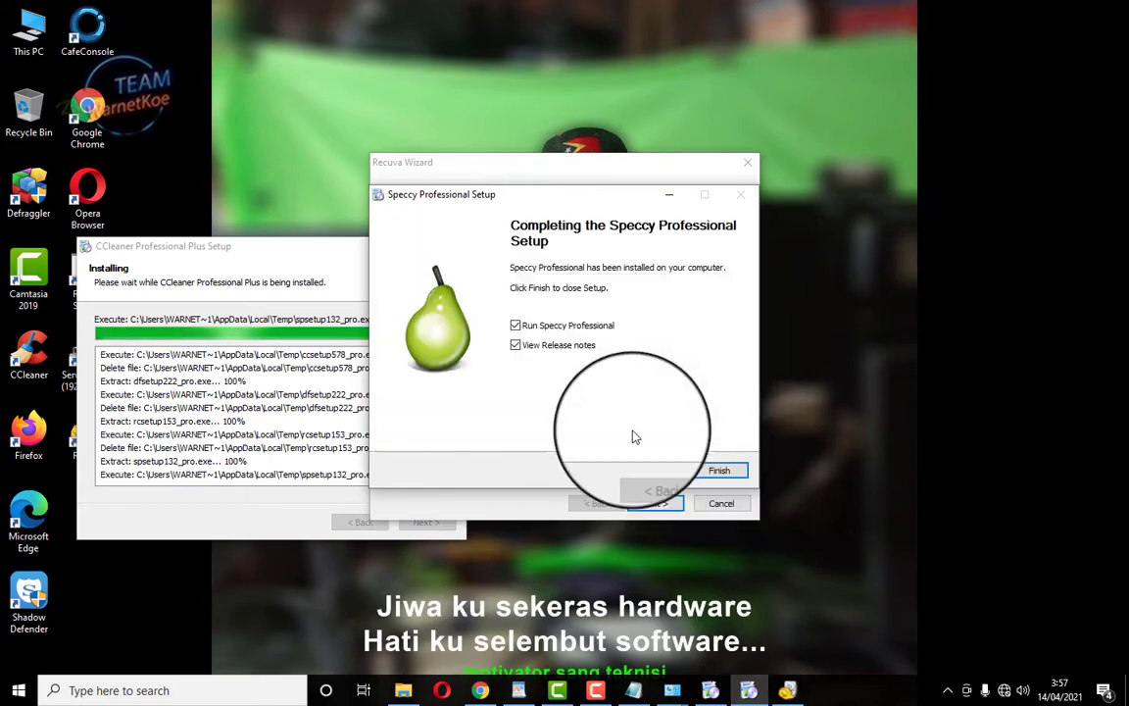
pyautogui.click(520, 351)
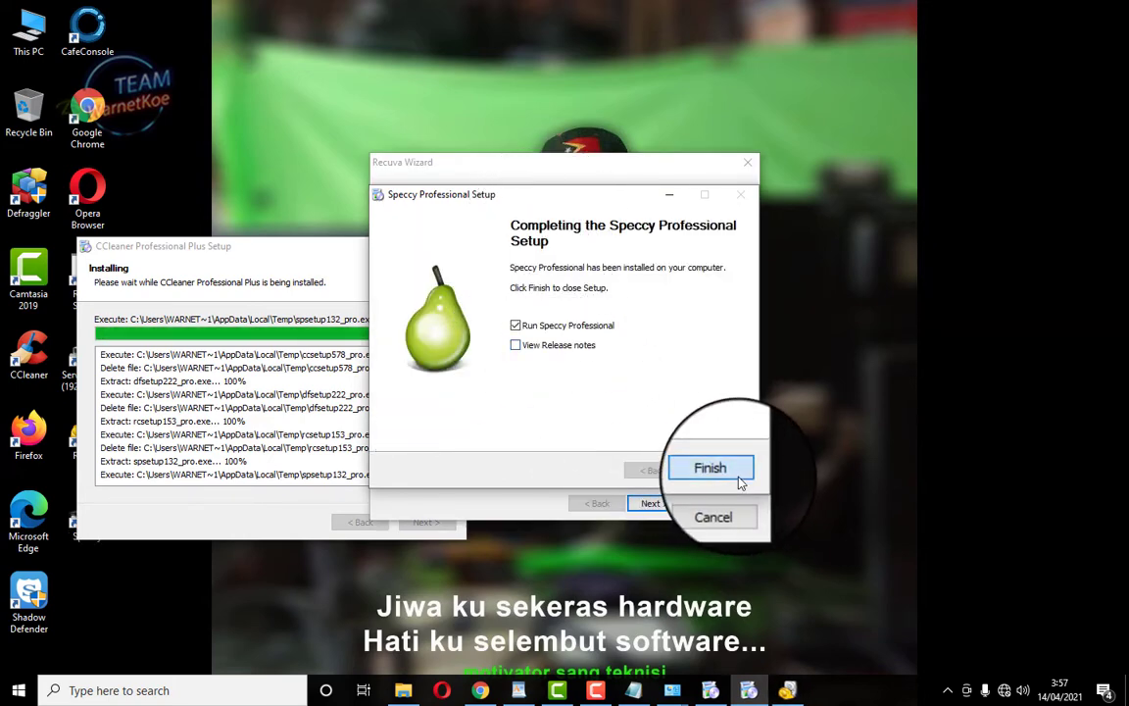
pyautogui.click(709, 468)
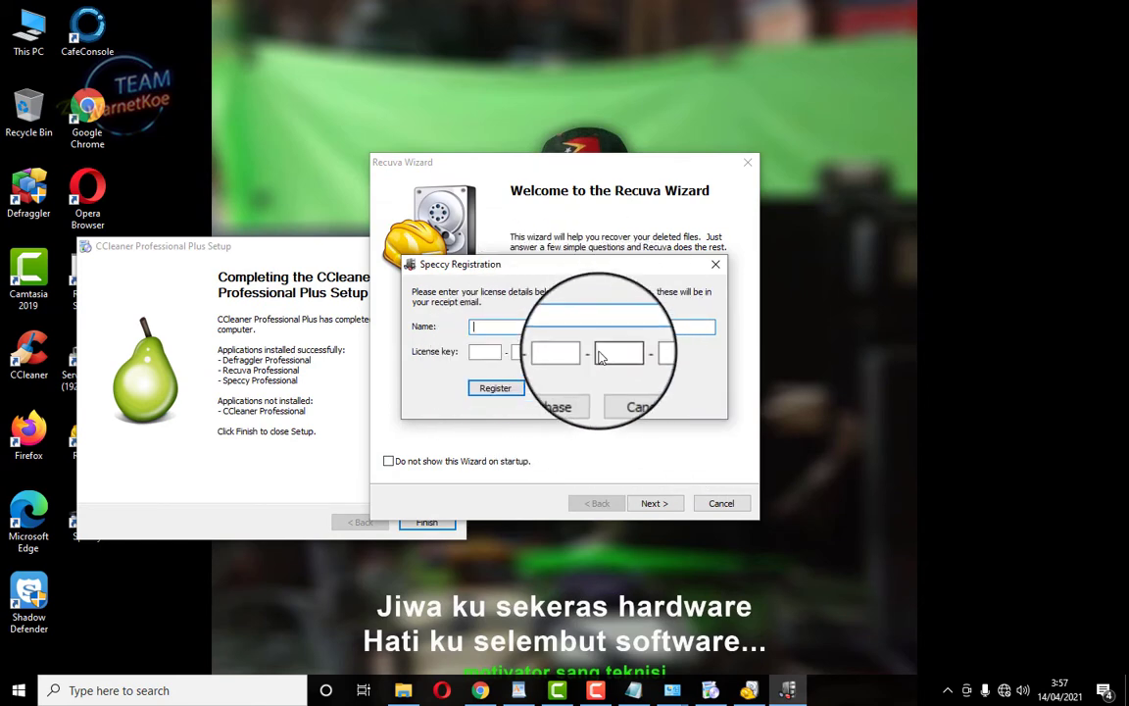
pyautogui.click(715, 265)
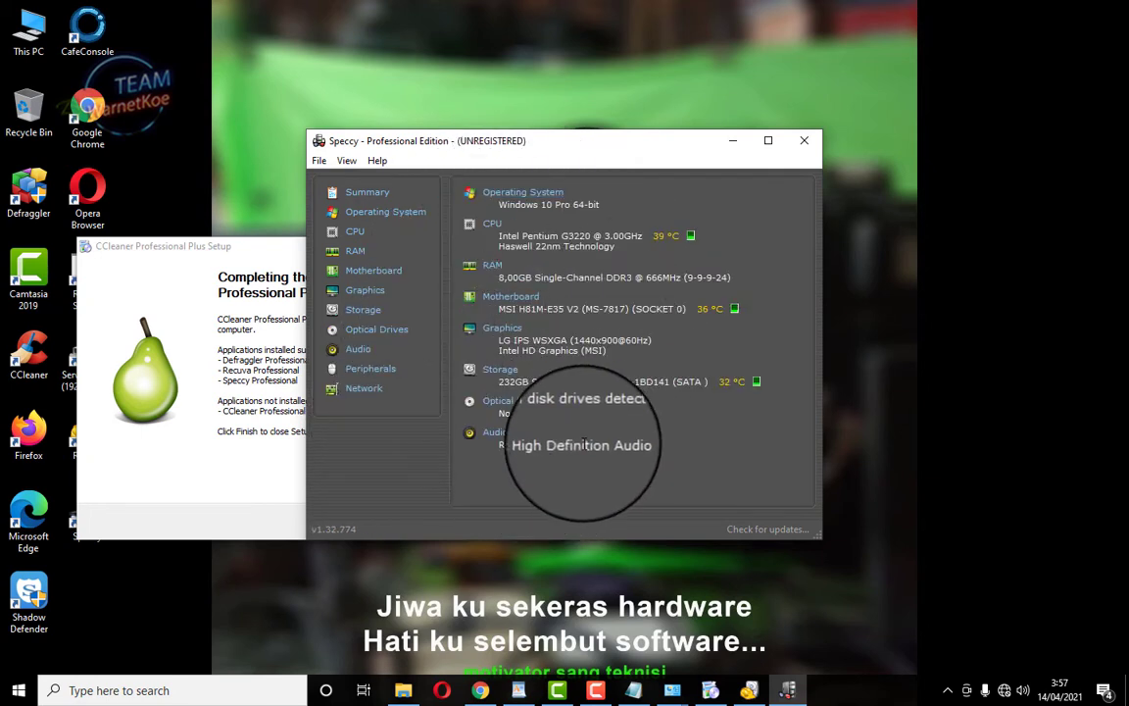
pyautogui.click(803, 140)
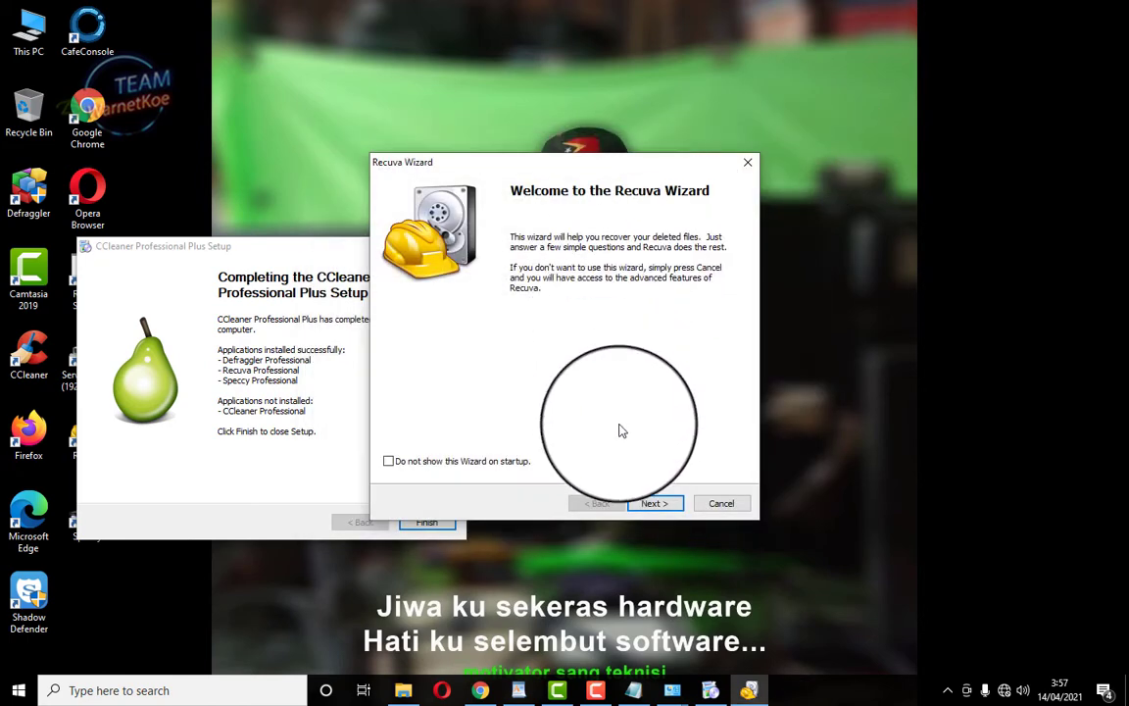
# Start a Recuva scan for all files everywhere on the computer without Deep Scan, and finish the CCleaner Professional Plus setup
pyautogui.click(652, 504)
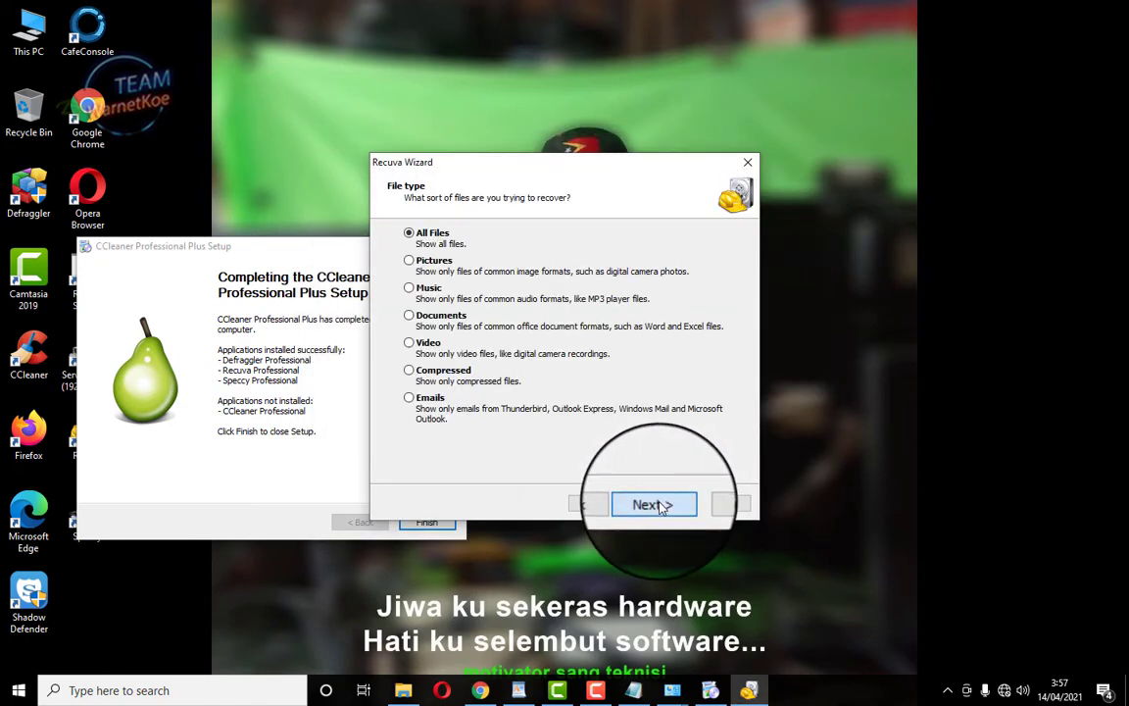
pyautogui.click(659, 505)
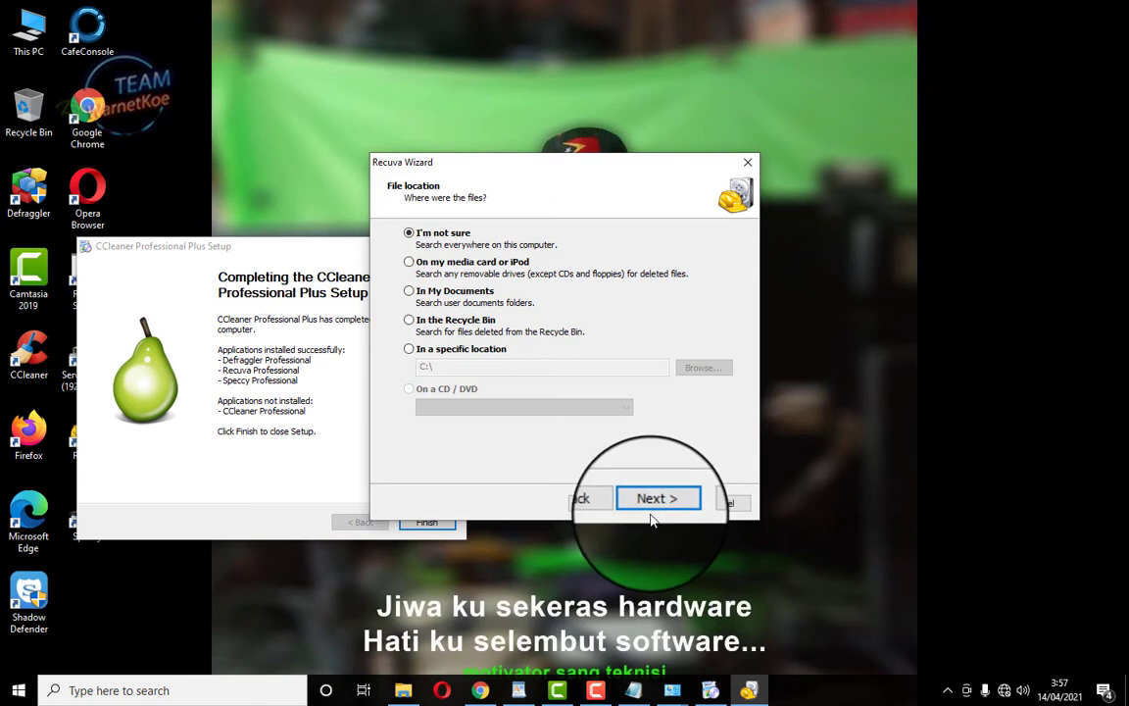
pyautogui.click(654, 505)
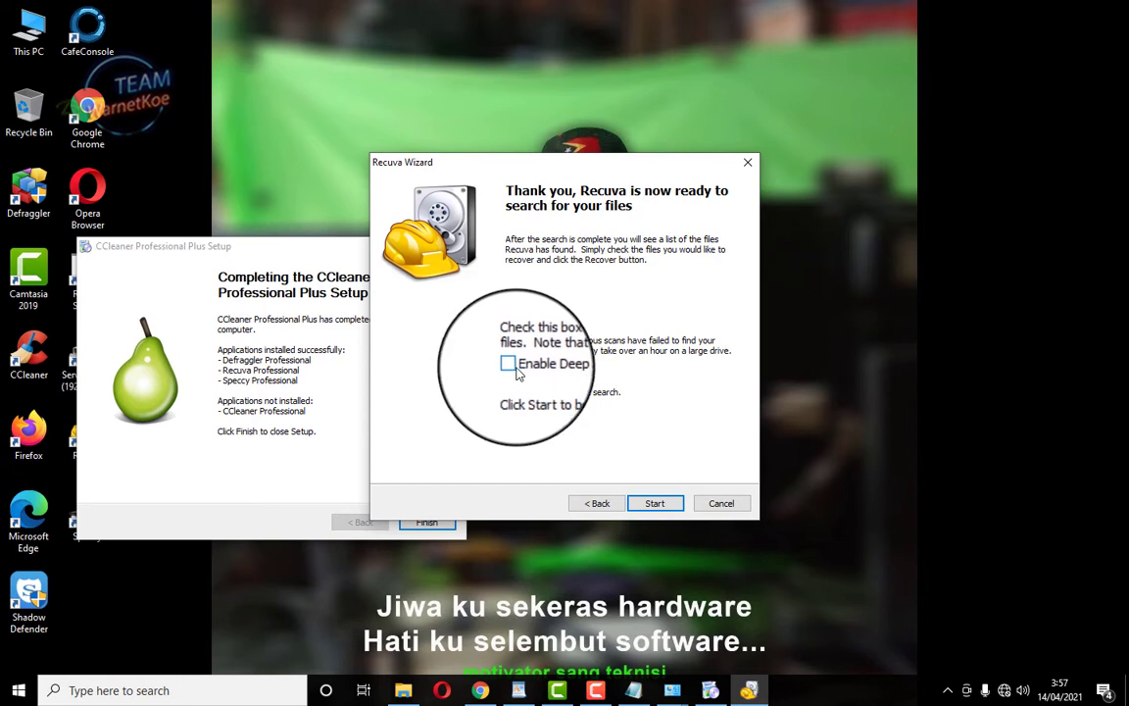
pyautogui.click(654, 505)
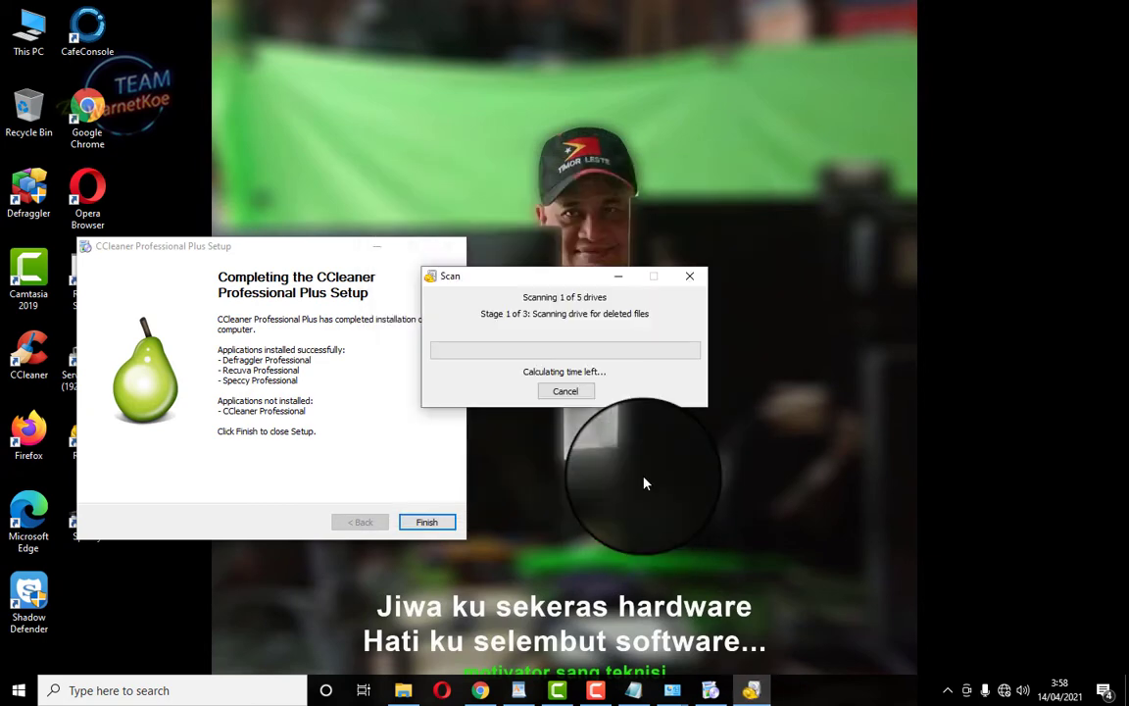
pyautogui.moveTo(527, 282); pyautogui.dragTo(820, 339)
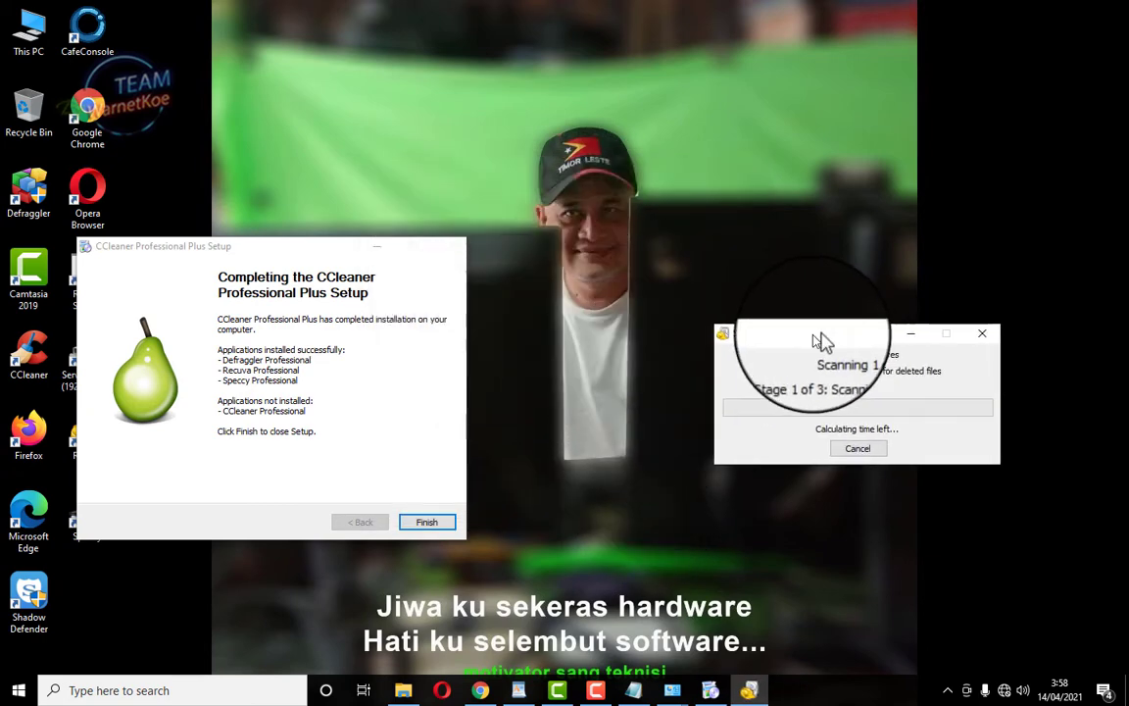
pyautogui.click(426, 522)
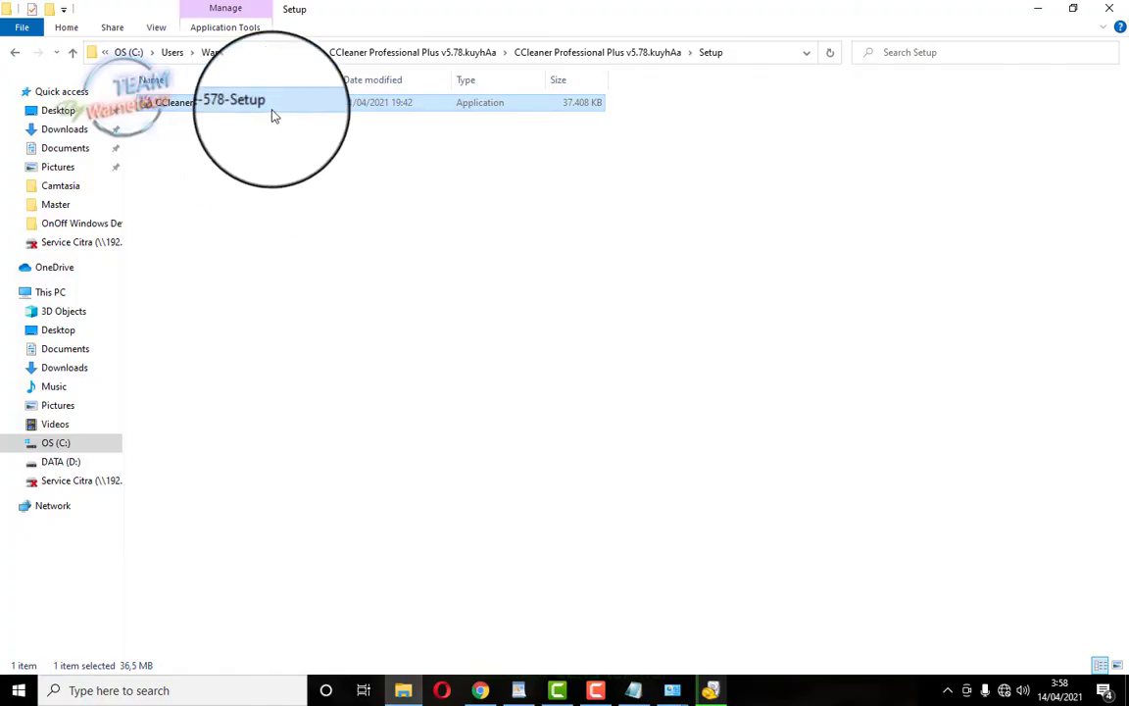
# Rerun CCleanerBundle-578-Setup and install only CCleaner Professional, excluding Defraggler, Recuva and Speccy Professional
pyautogui.doubleClick(270, 112)
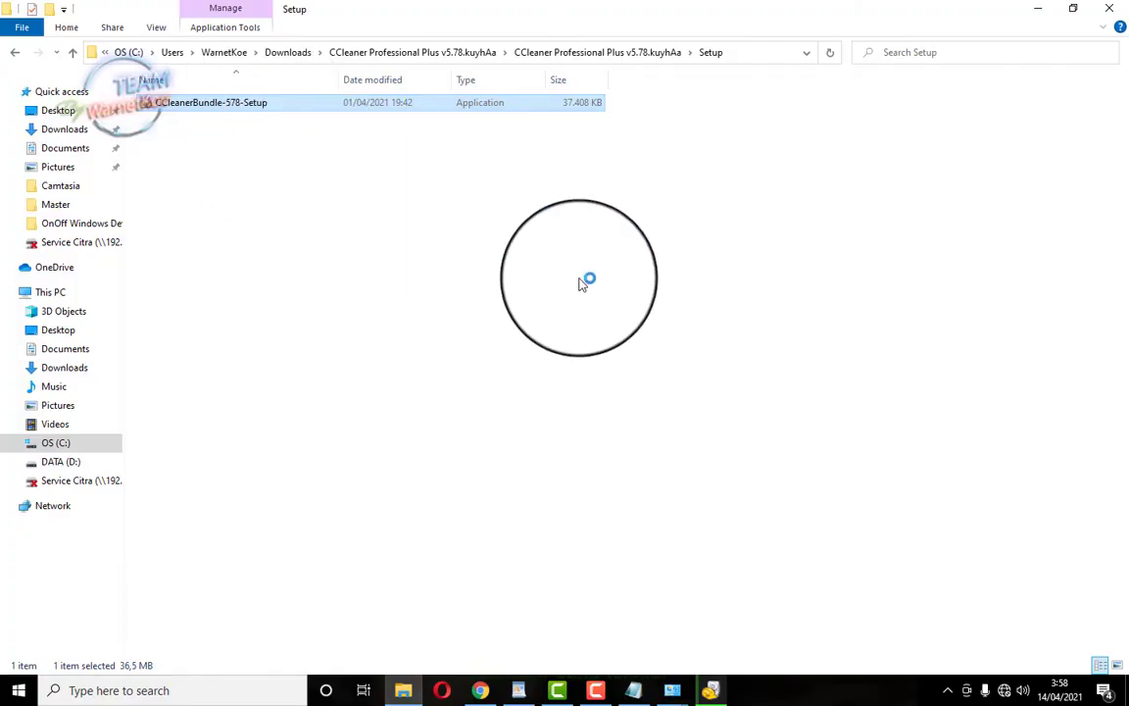
pyautogui.click(719, 470)
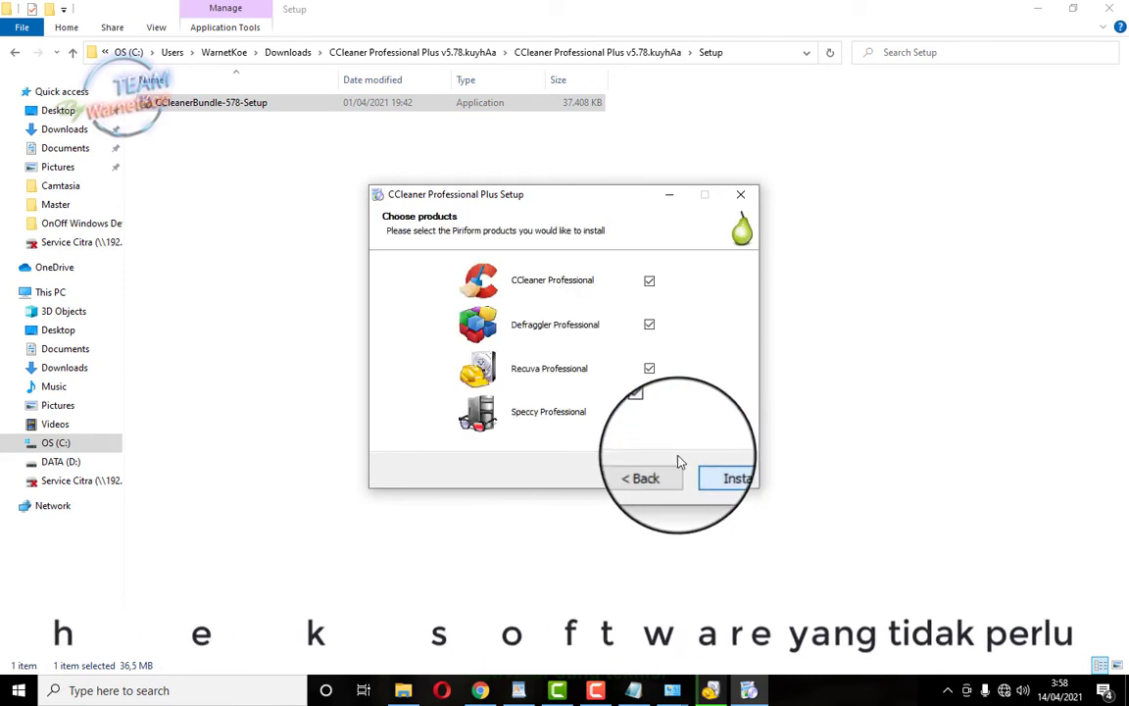
pyautogui.click(649, 328)
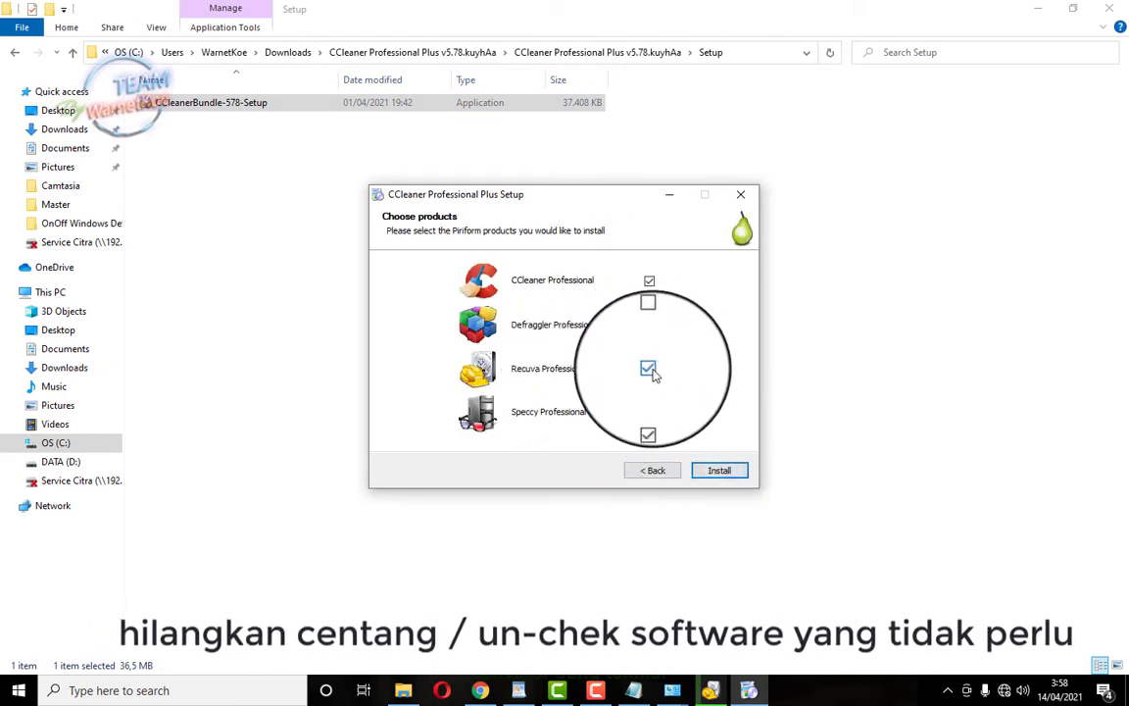
pyautogui.click(649, 369)
pyautogui.click(649, 412)
pyautogui.click(710, 473)
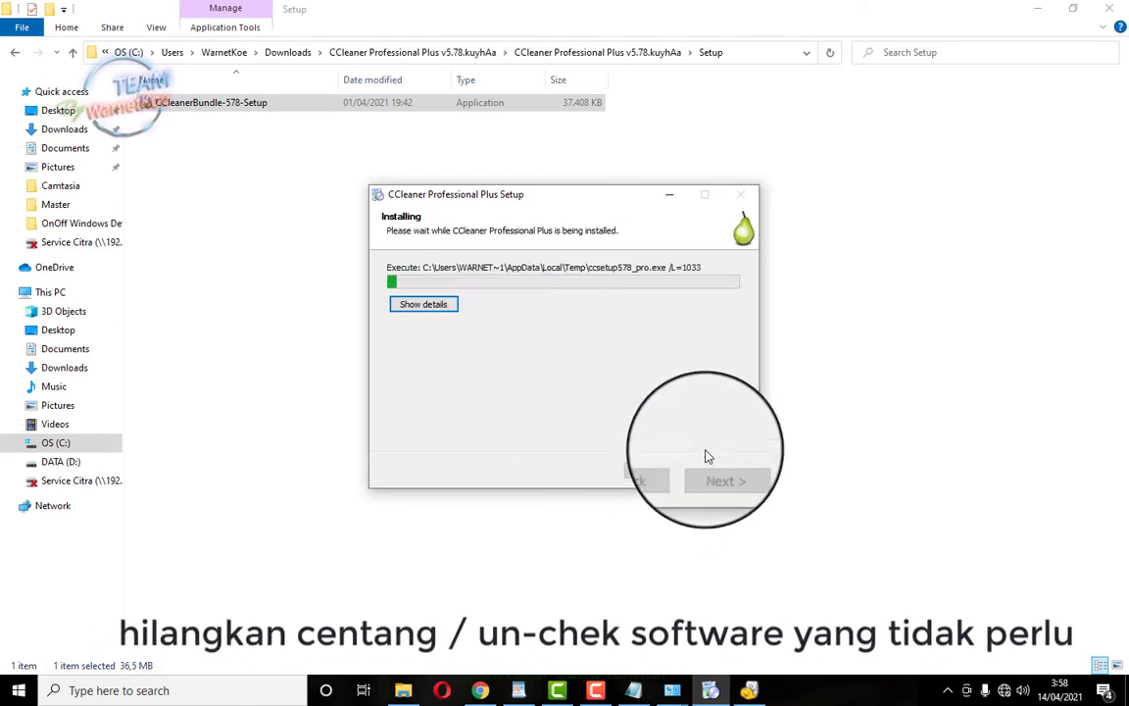
# Install CCleaner Professional with default options, moving the main setup window aside and closing Recuva
pyautogui.click(1037, 8)
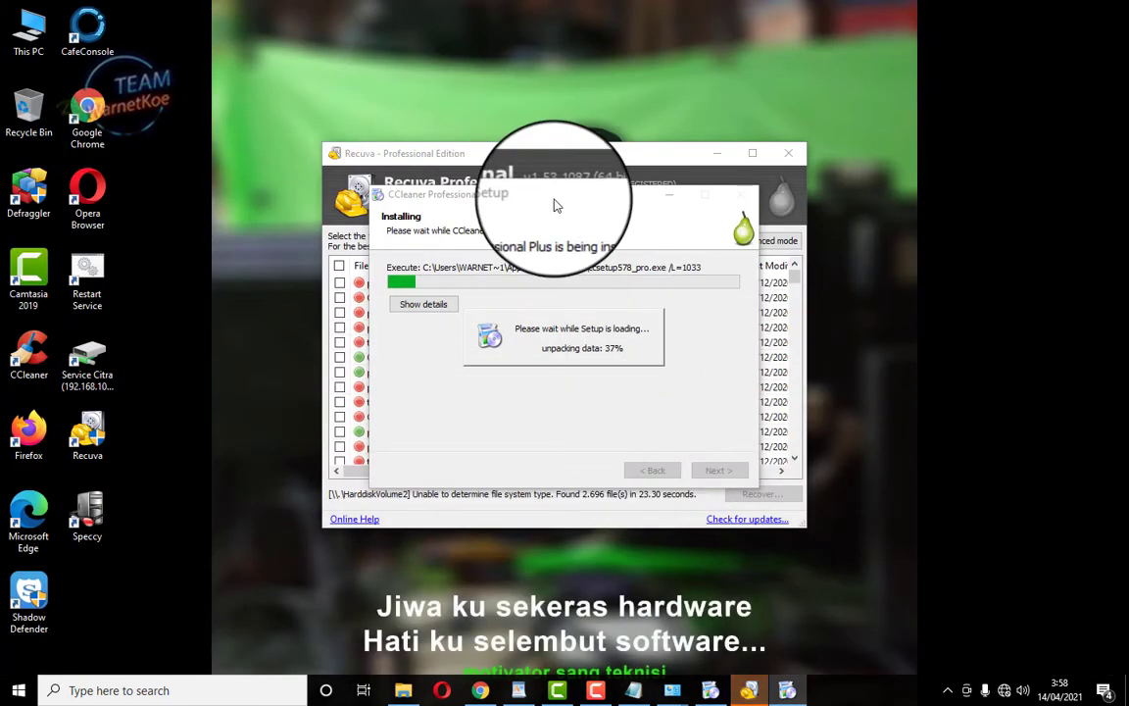
pyautogui.moveTo(555, 205); pyautogui.dragTo(178, 223)
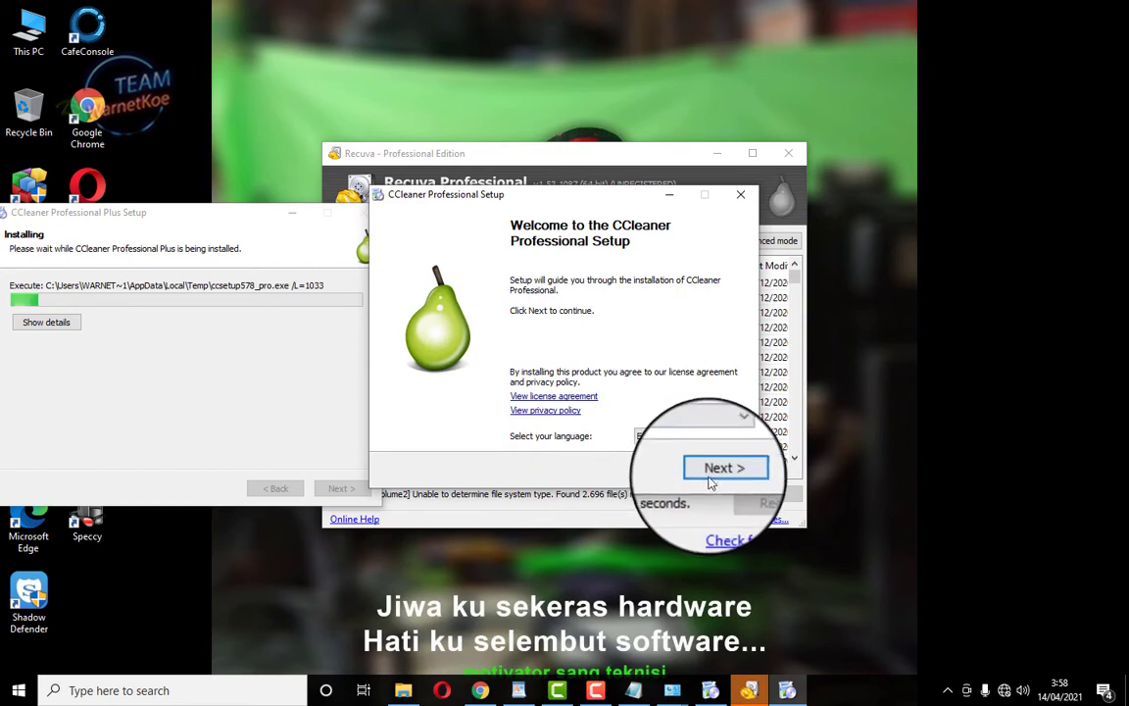
pyautogui.click(718, 472)
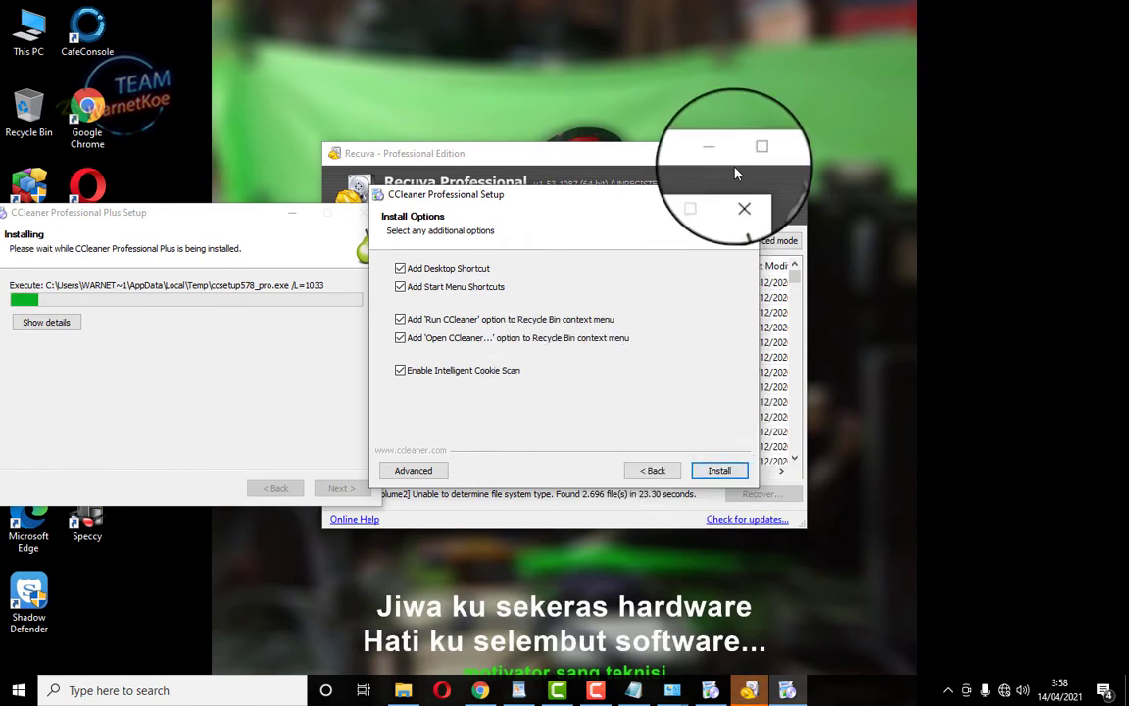
pyautogui.click(787, 153)
pyautogui.click(716, 476)
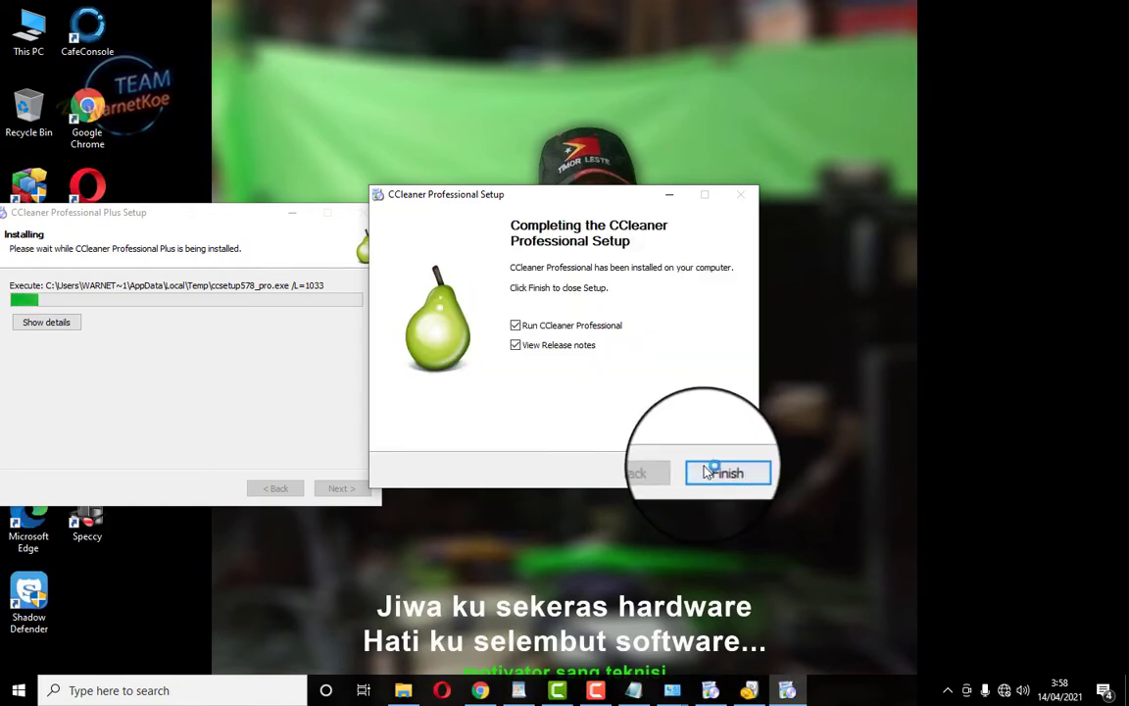
# Finish the CCleaner Professional setup without release notes, launching the program, and complete the CCleaner Professional Plus setup
pyautogui.click(515, 344)
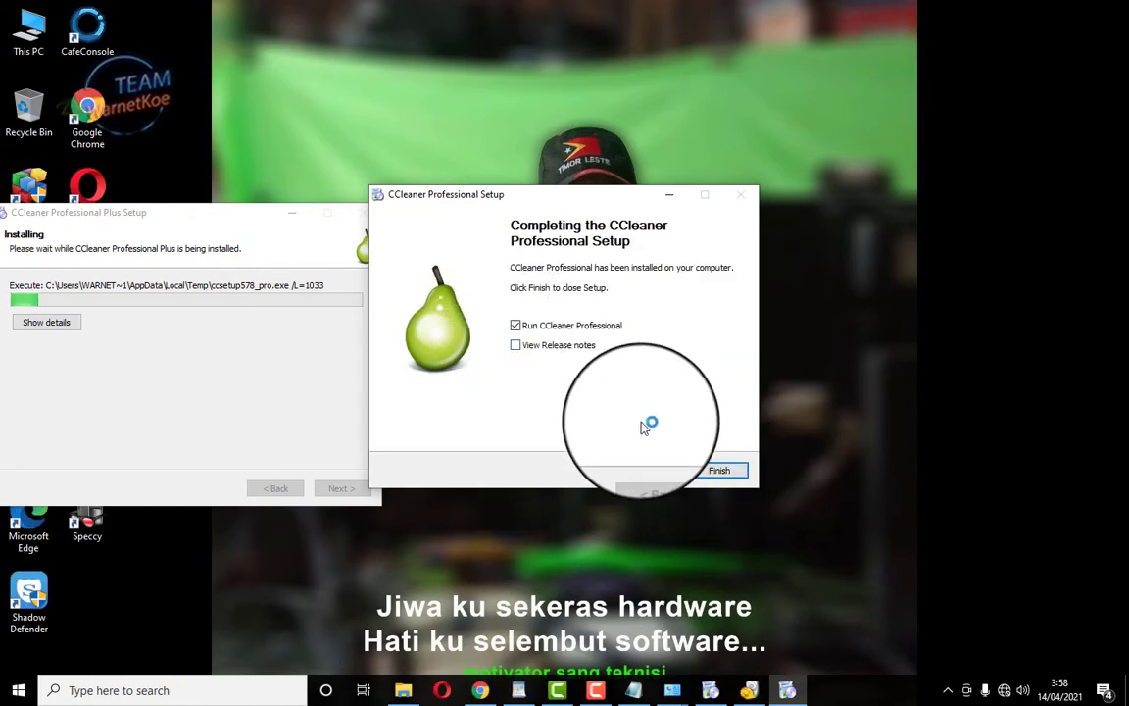
pyautogui.click(719, 471)
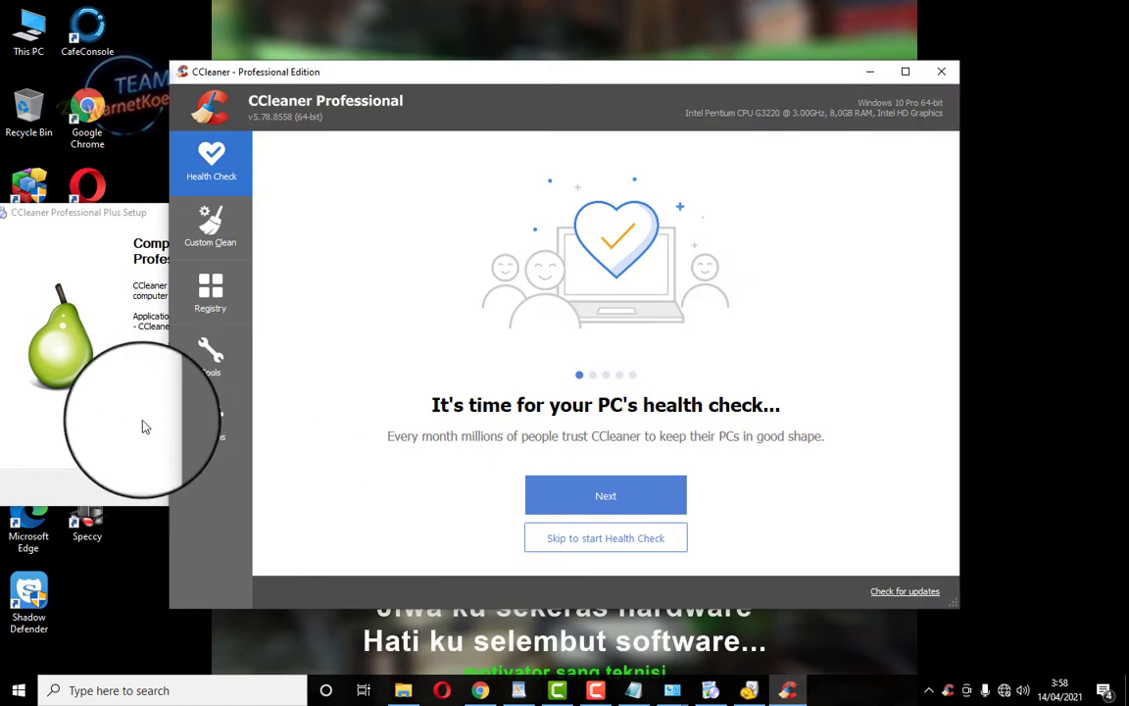
pyautogui.click(144, 424)
pyautogui.click(345, 488)
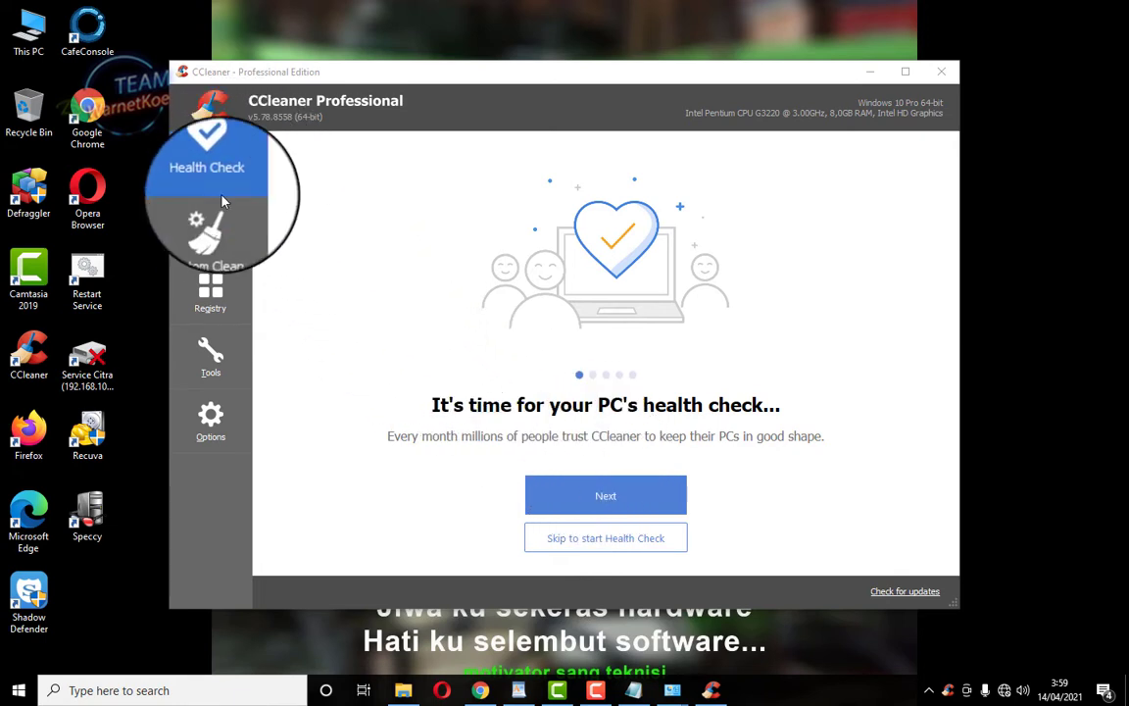
# Examine CCleaner's Custom Clean, Registry, Tools and Options sections, including the edition and registration details
pyautogui.click(208, 221)
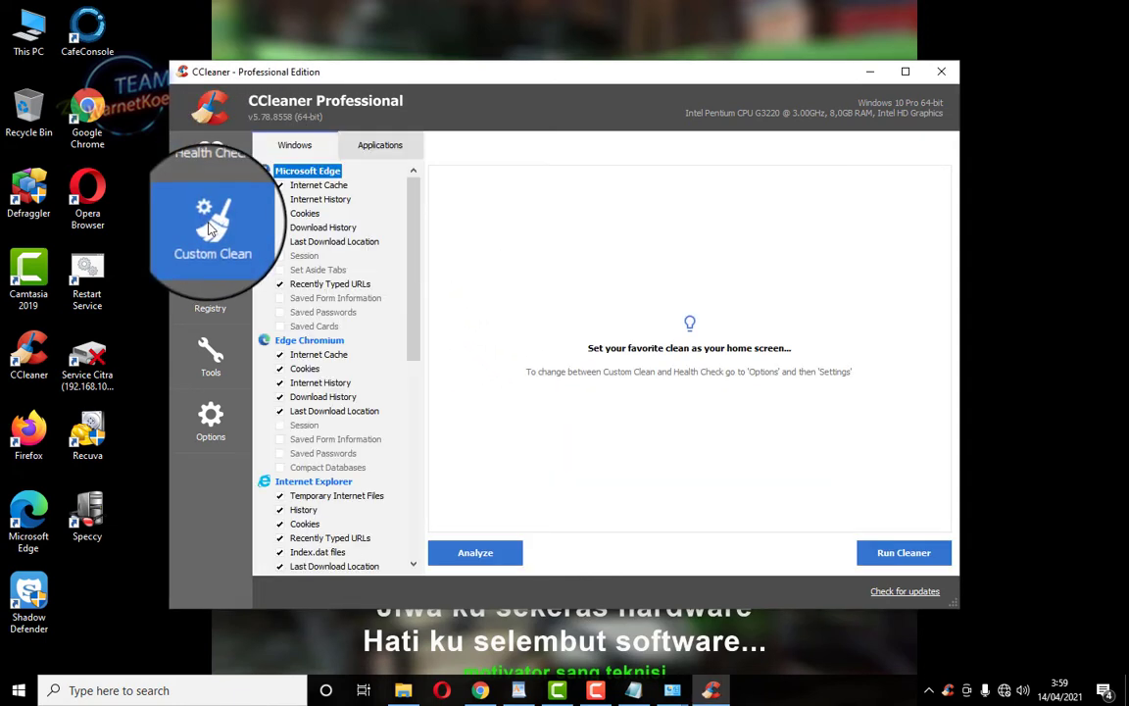
pyautogui.click(222, 305)
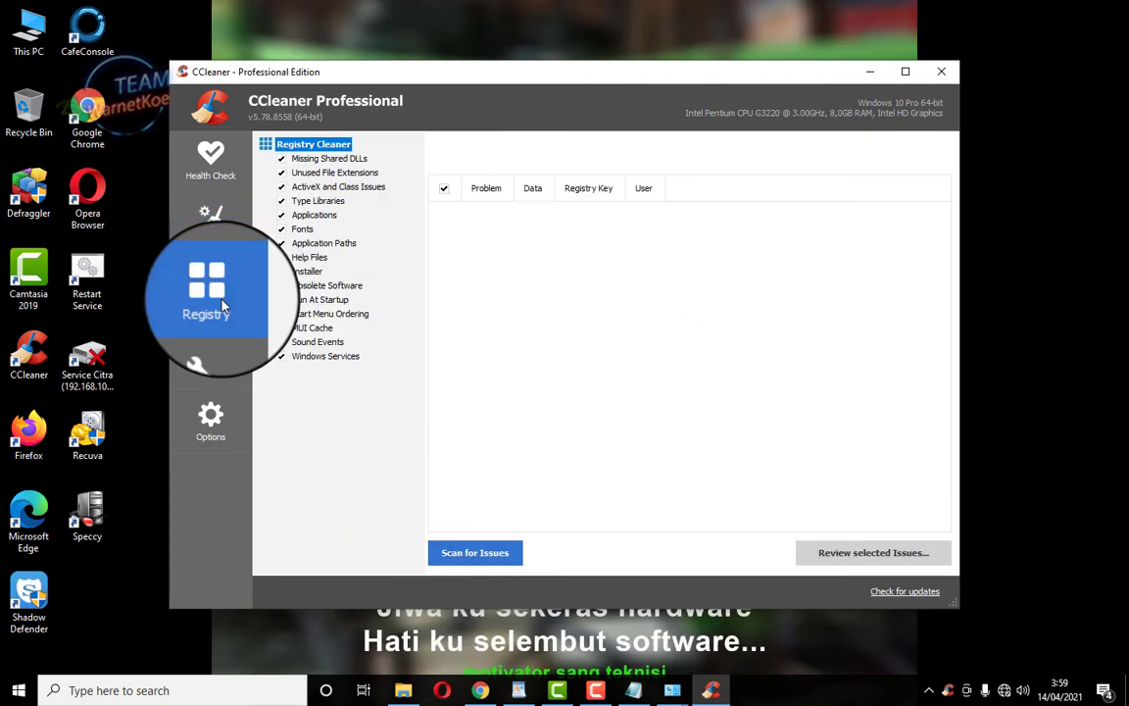
pyautogui.click(217, 364)
pyautogui.click(212, 419)
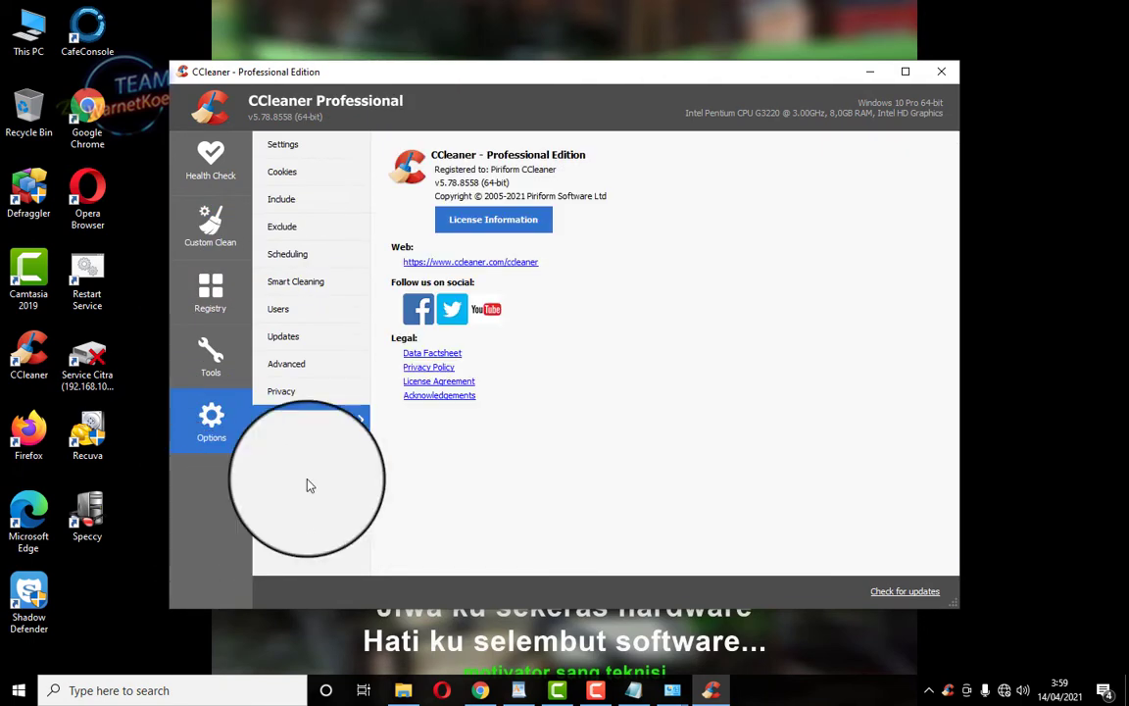
# Go through the Health Check introduction and start the Health Check
pyautogui.click(208, 160)
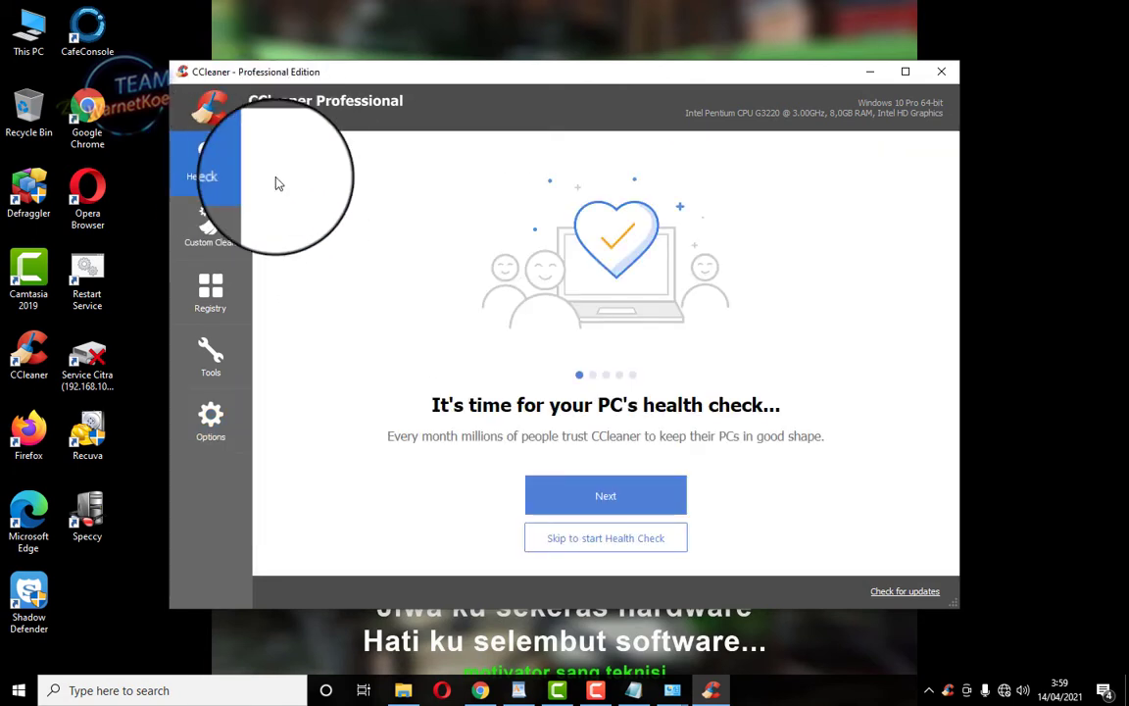
pyautogui.click(620, 501)
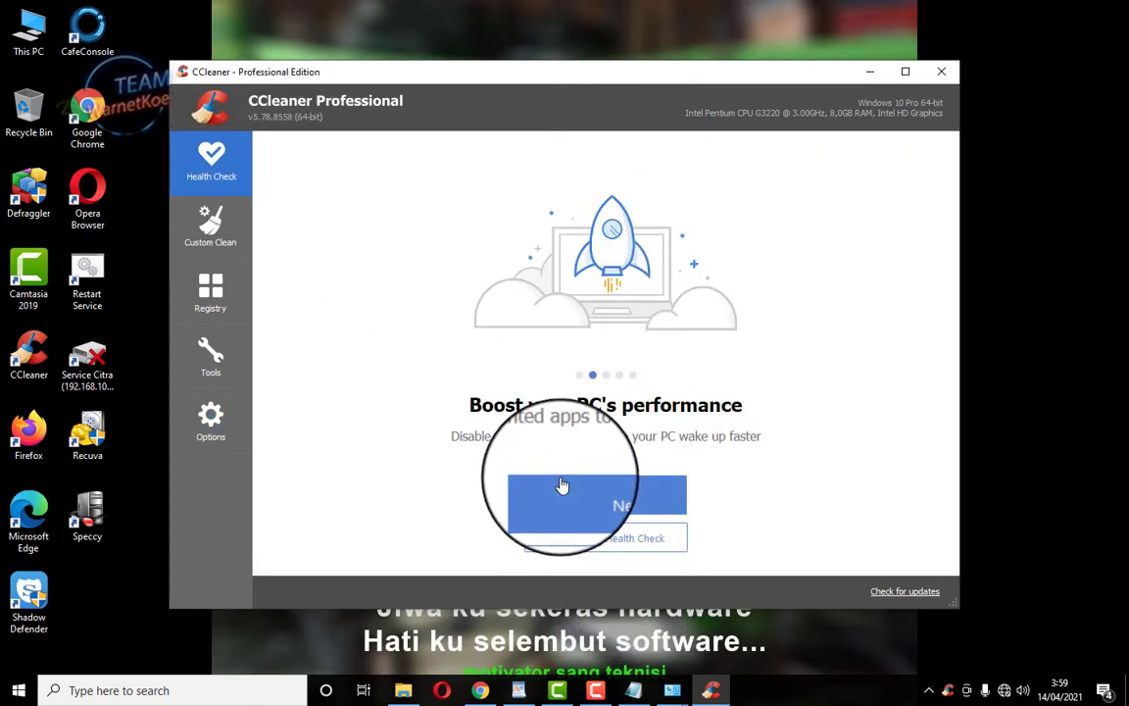
pyautogui.click(579, 498)
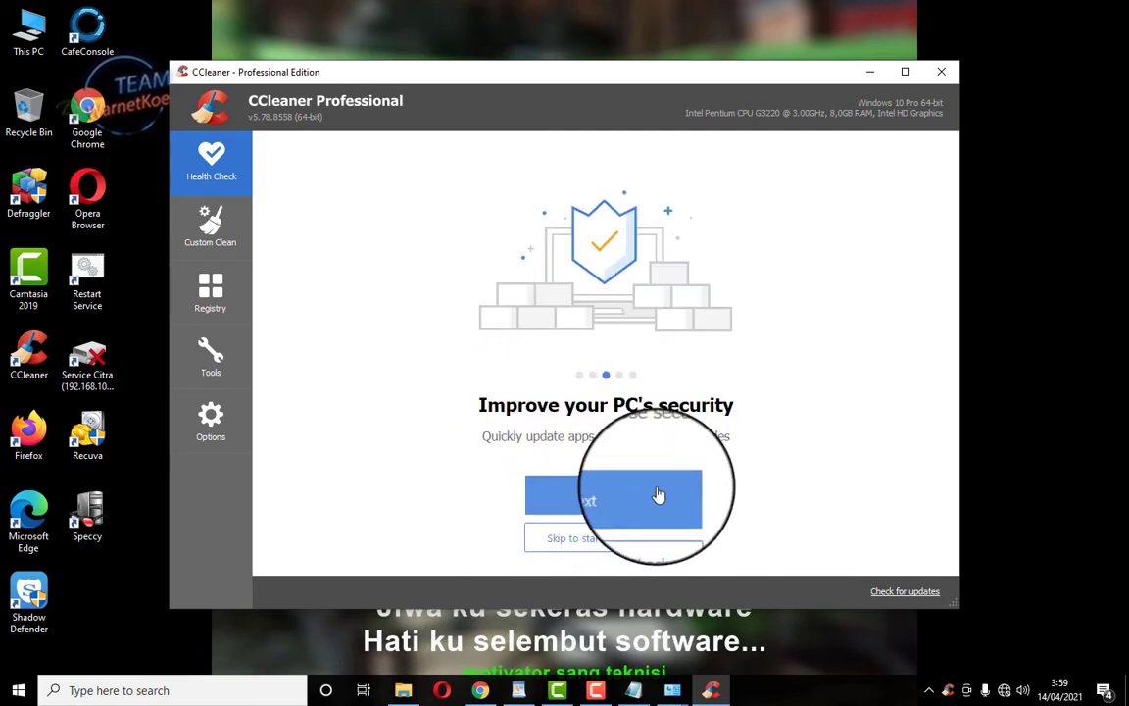
pyautogui.click(630, 496)
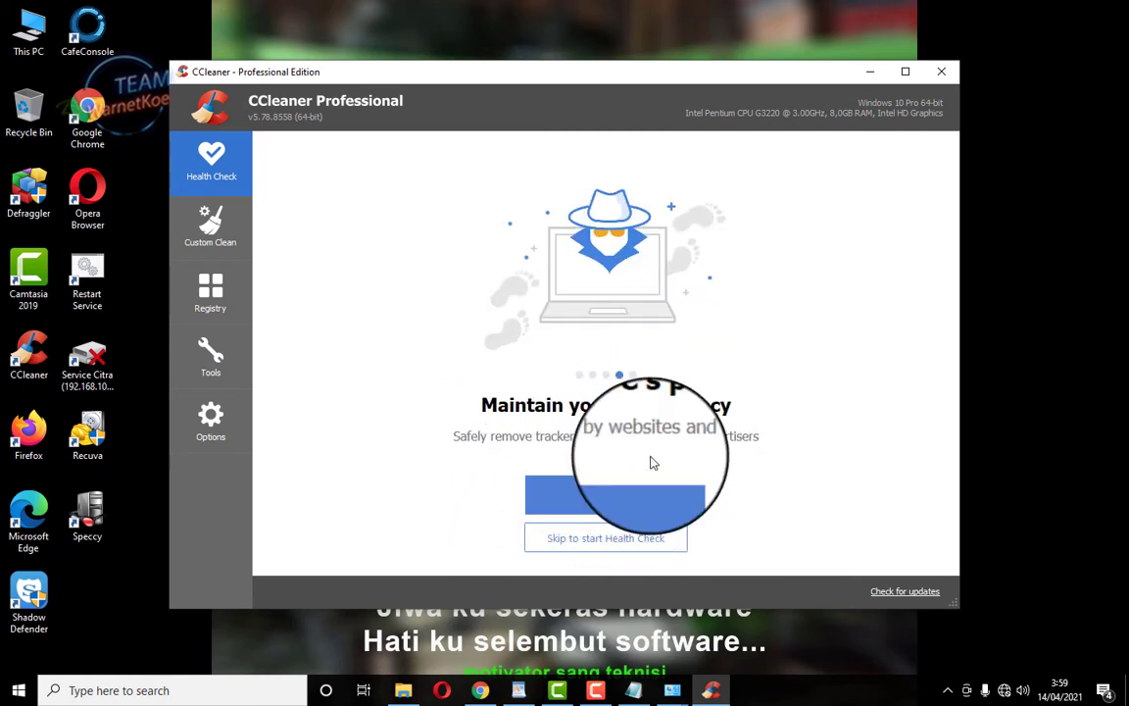
pyautogui.click(616, 500)
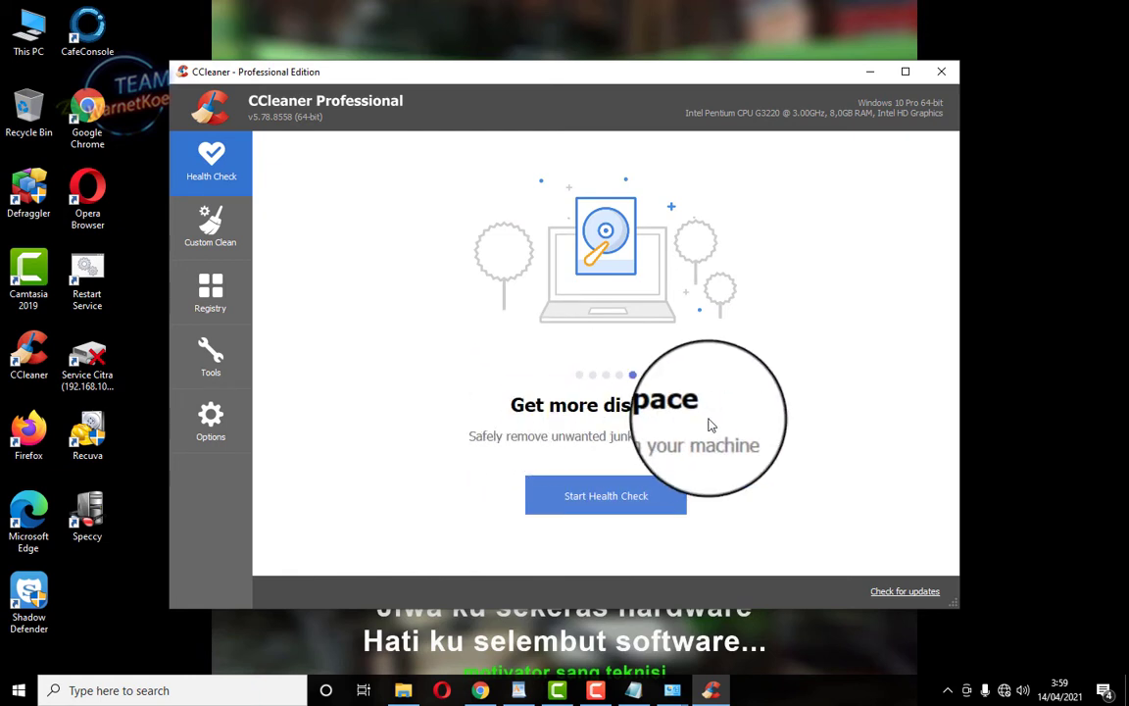
pyautogui.click(622, 508)
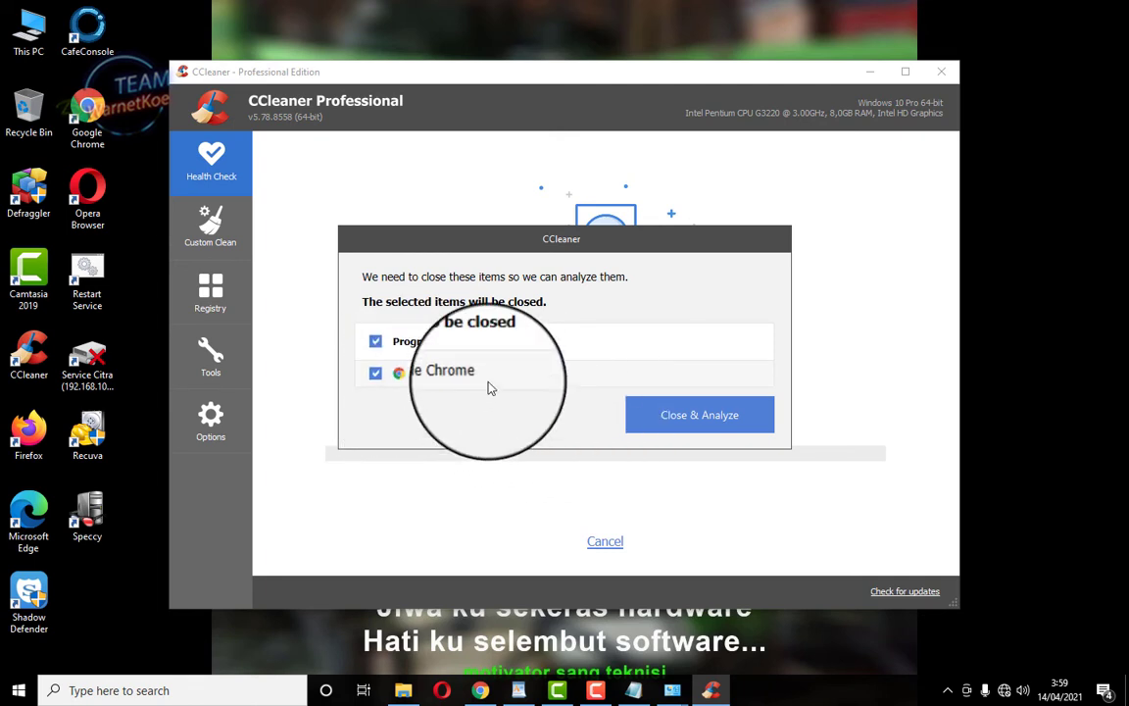
# Close Google Chrome, run the Health Check analysis, and fix the issues it finds
pyautogui.click(480, 690)
pyautogui.click(1110, 11)
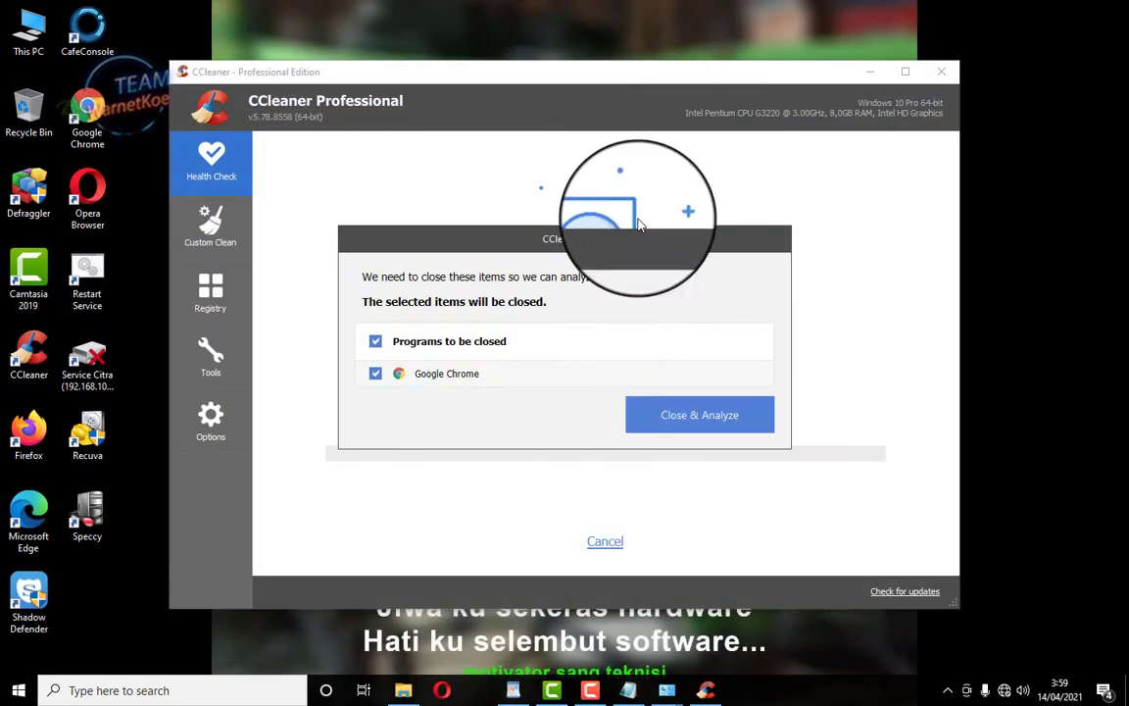
pyautogui.click(726, 419)
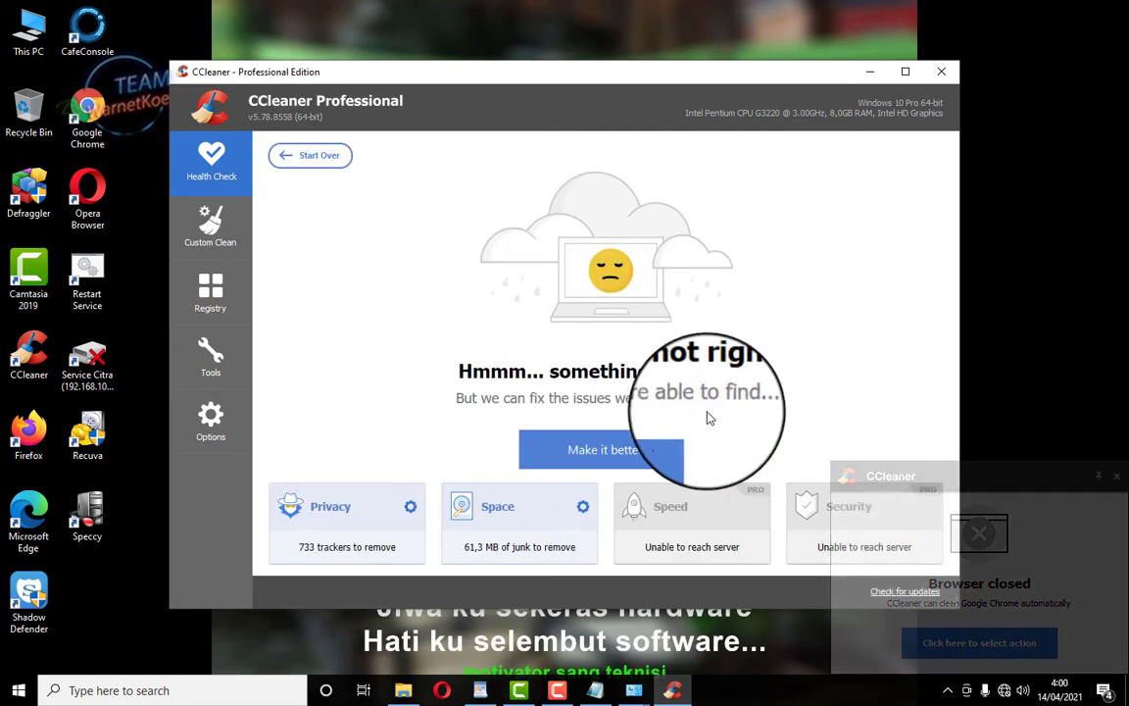
pyautogui.click(642, 453)
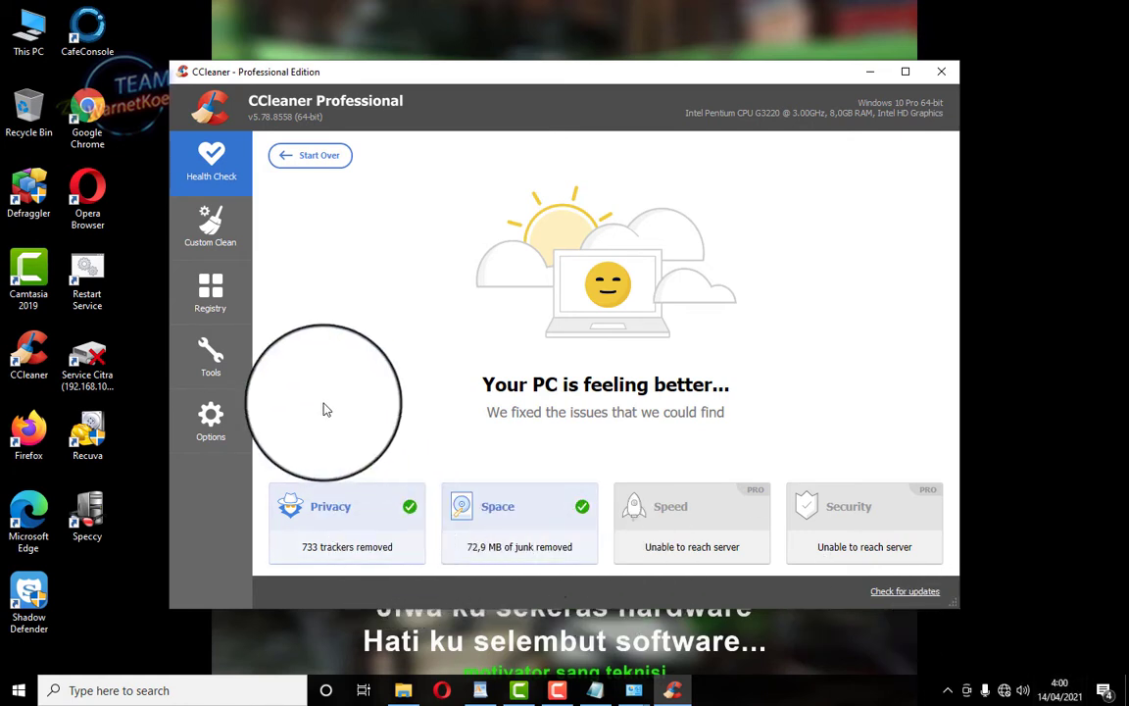
# Run Custom Clean with the default Windows items, and run it again after reviewing the default Applications items
pyautogui.click(214, 222)
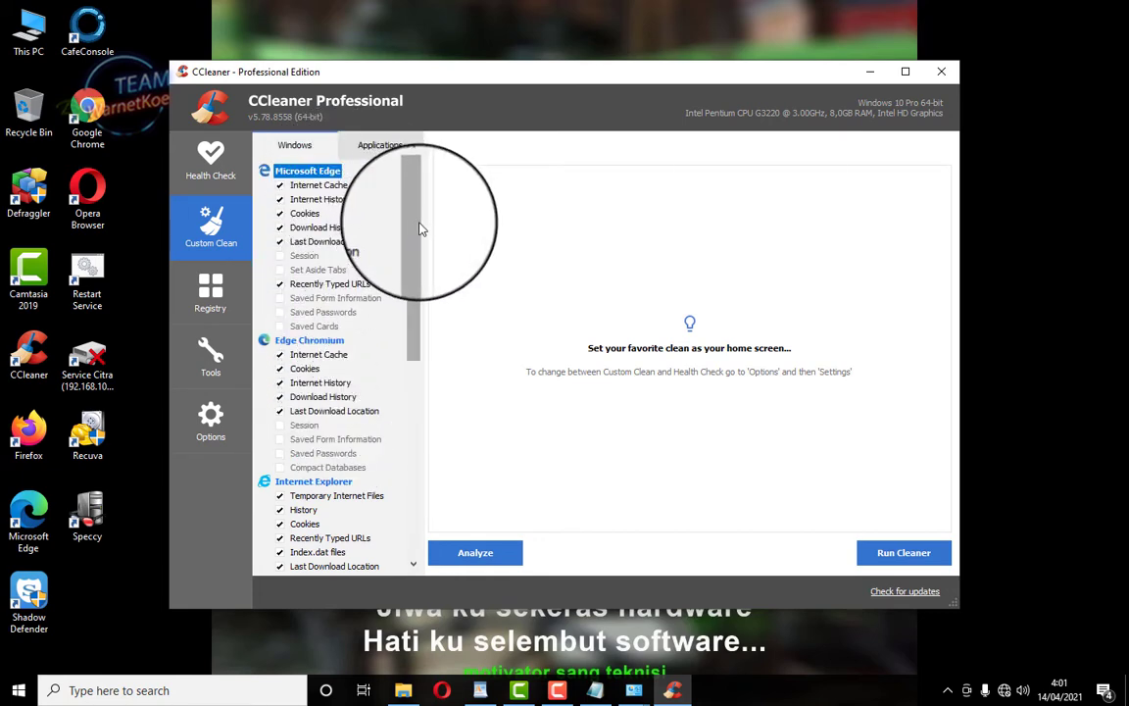
pyautogui.moveTo(418, 228); pyautogui.dragTo(433, 209)
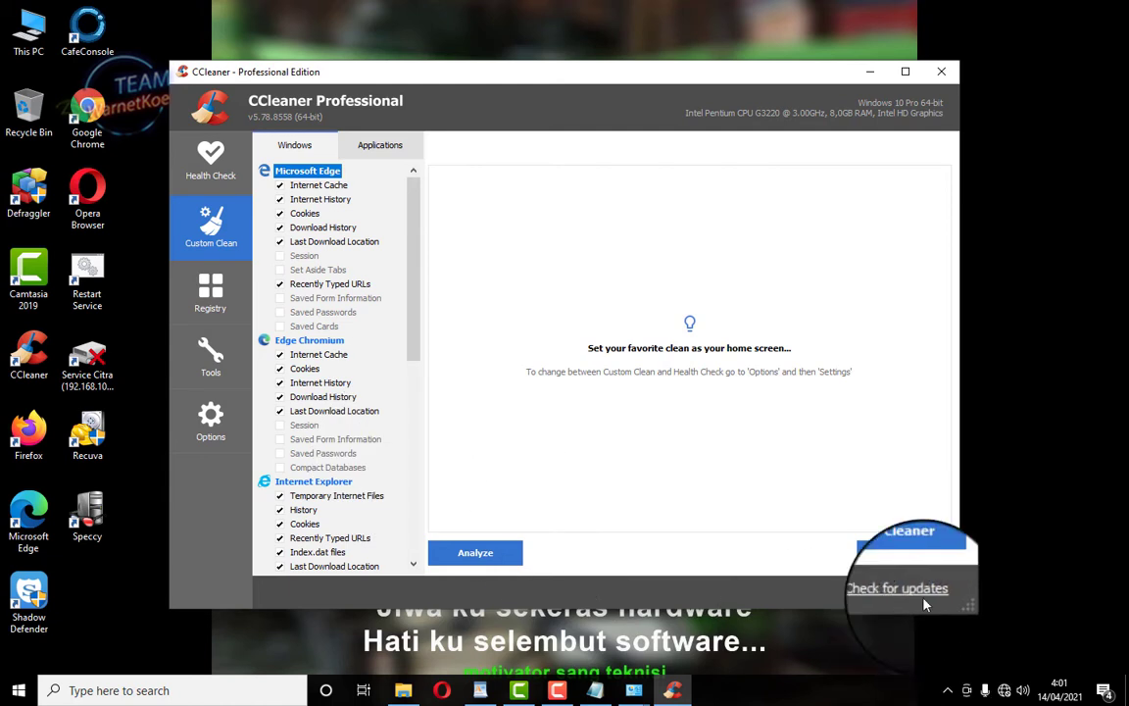
pyautogui.click(903, 554)
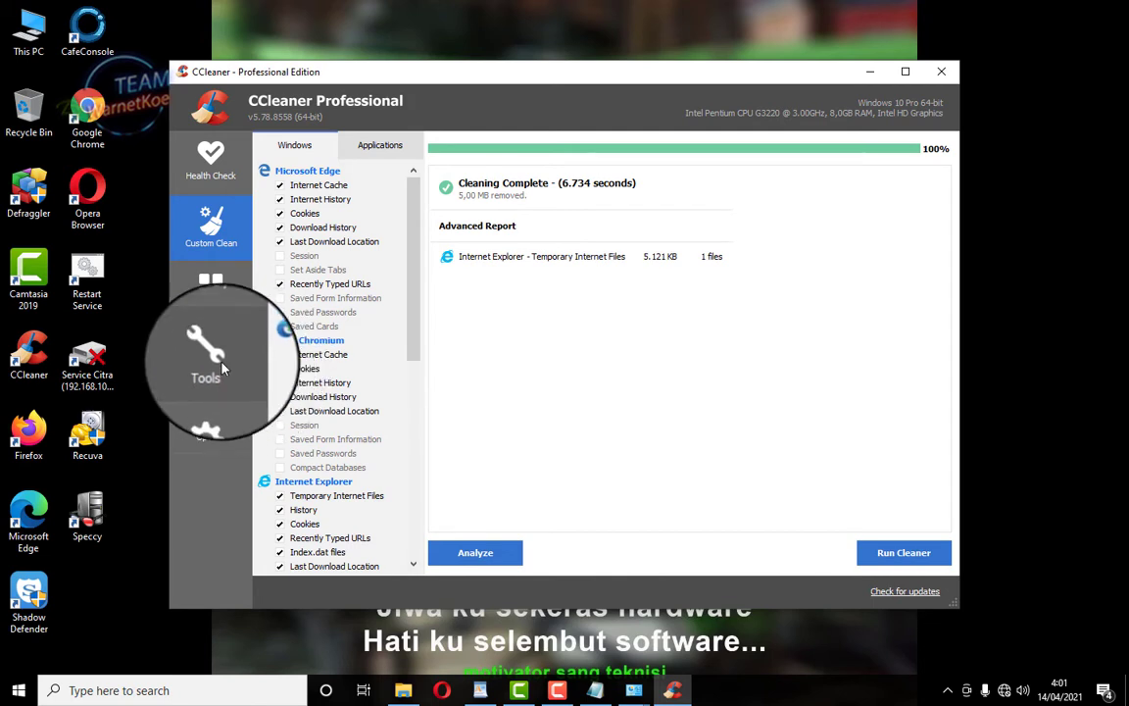
pyautogui.click(379, 147)
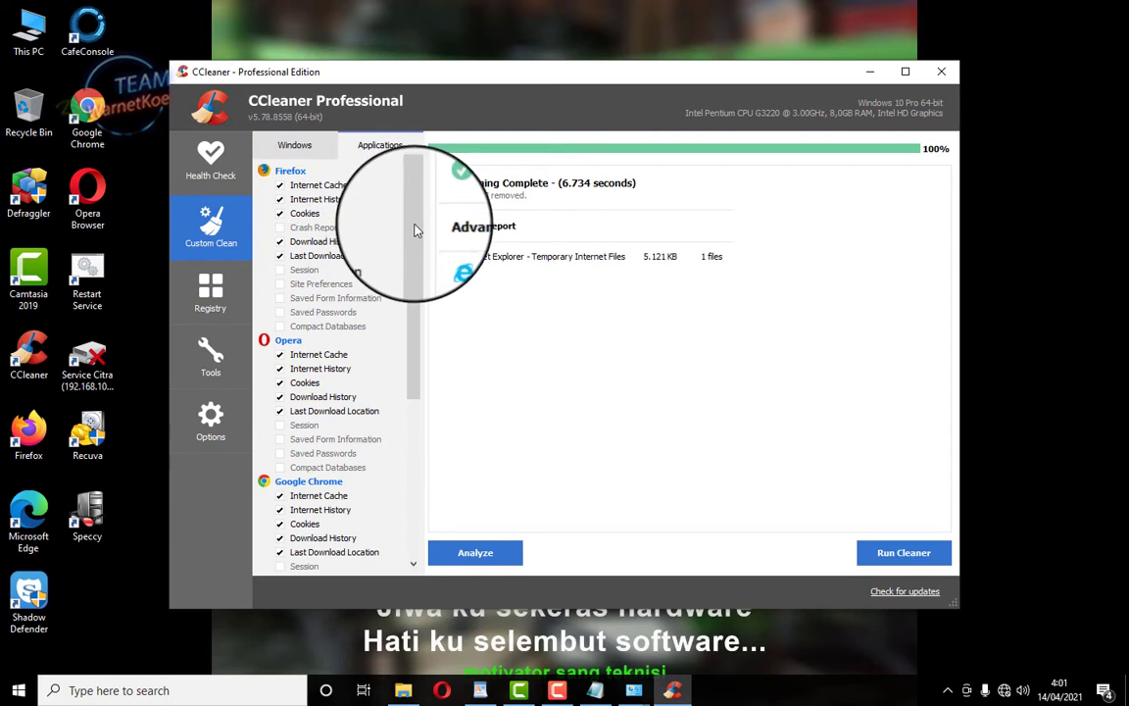
pyautogui.moveTo(415, 232); pyautogui.dragTo(416, 403)
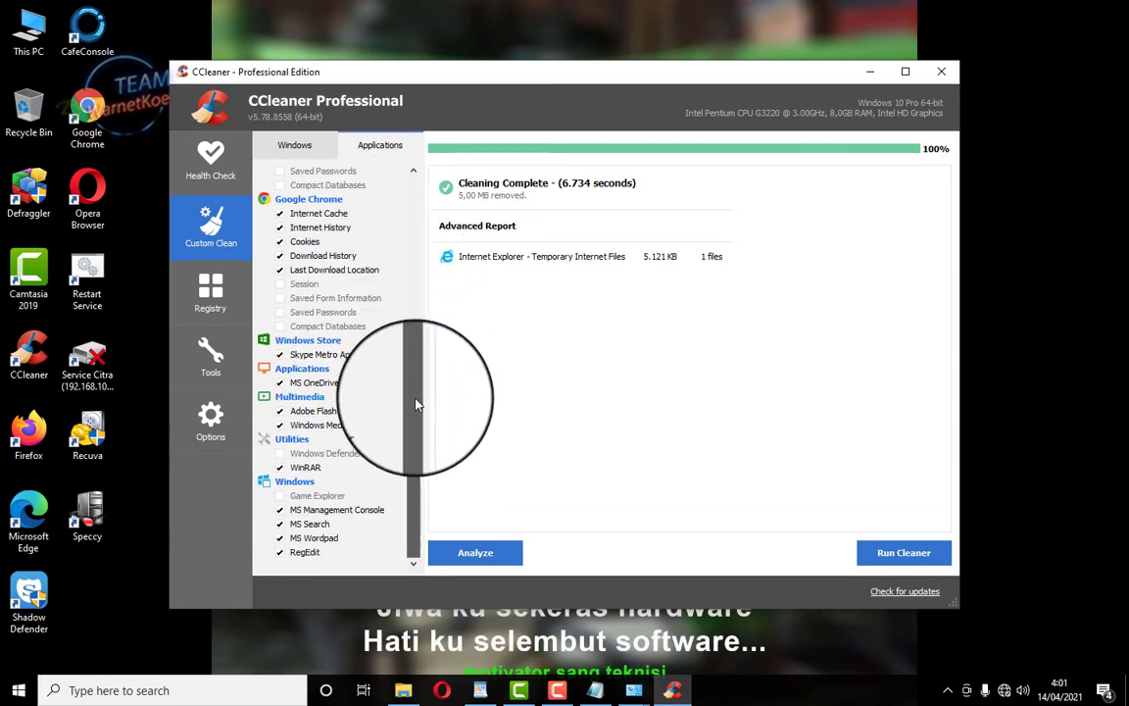
pyautogui.click(883, 559)
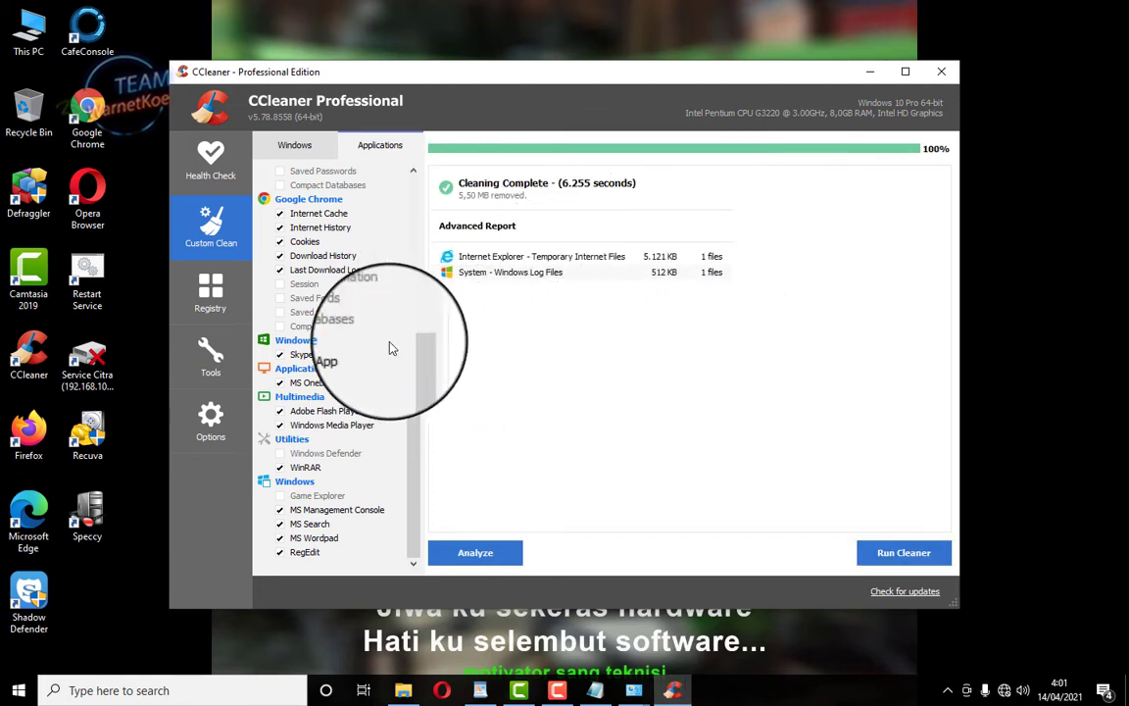
# Scan the registry for issues with all default categories selected and look through the list of problems
pyautogui.click(218, 310)
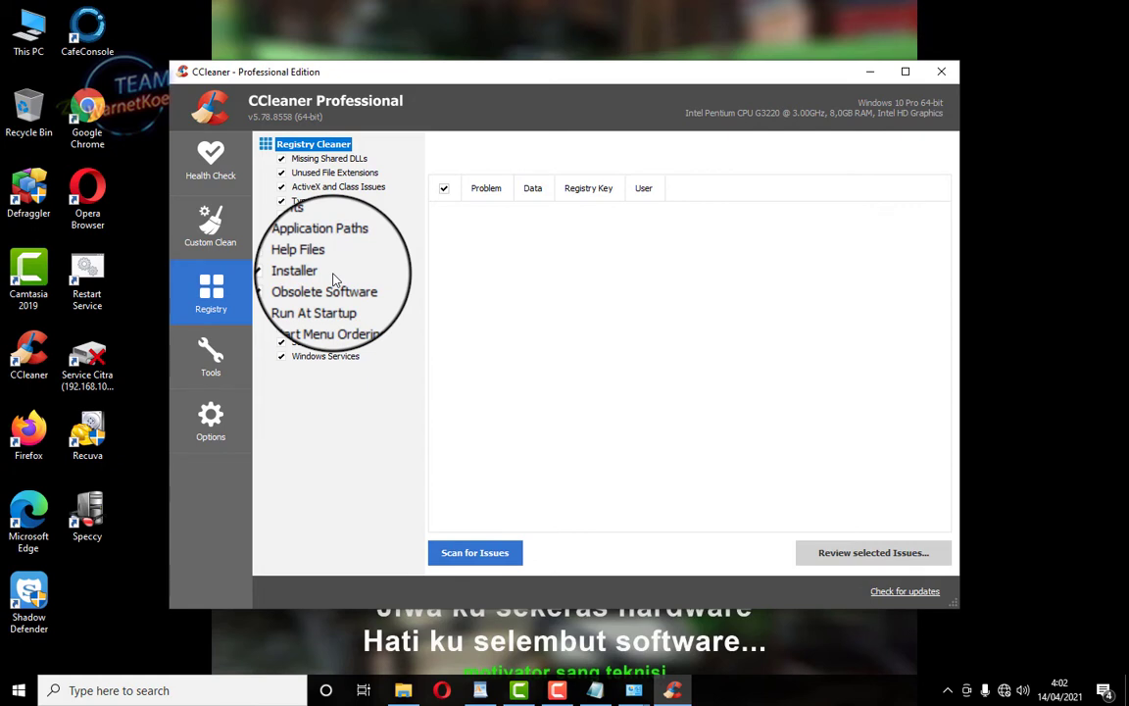
pyautogui.click(463, 555)
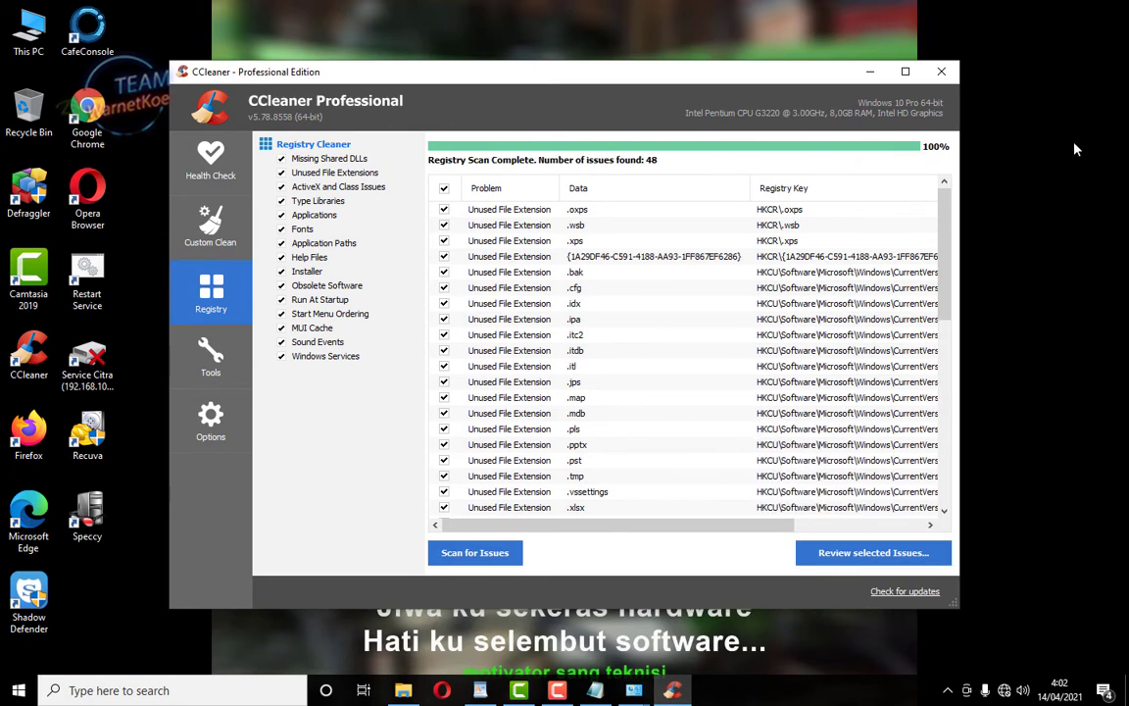
pyautogui.moveTo(948, 207); pyautogui.dragTo(960, 411)
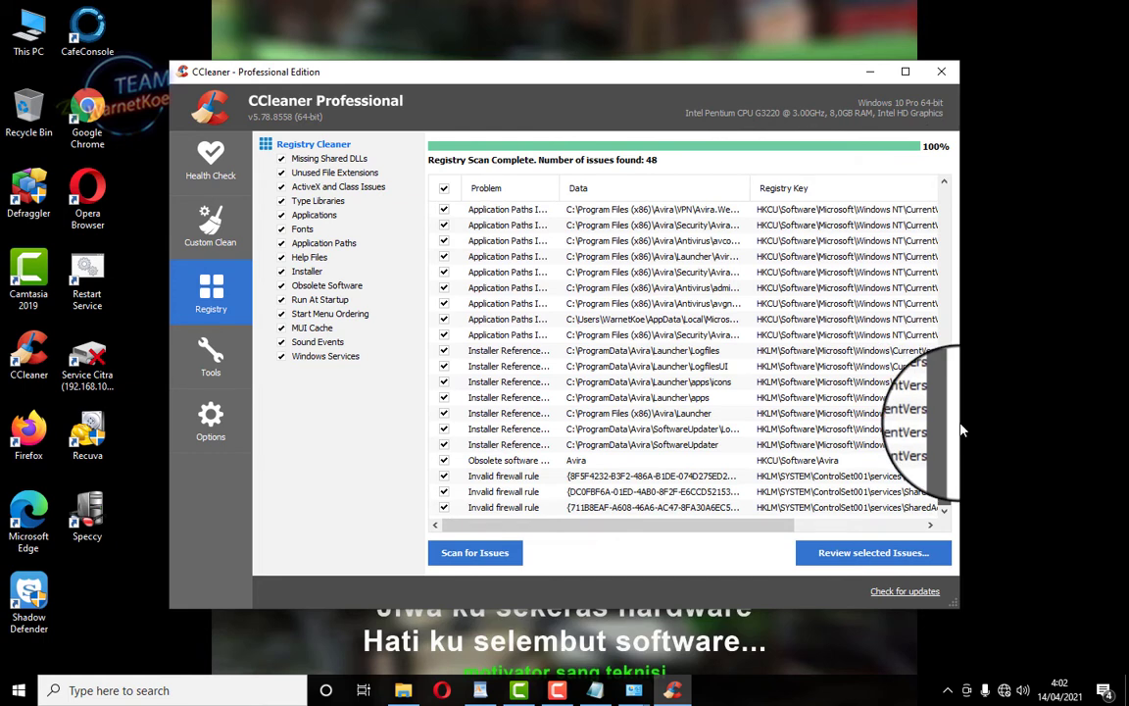
pyautogui.moveTo(961, 429); pyautogui.dragTo(960, 380)
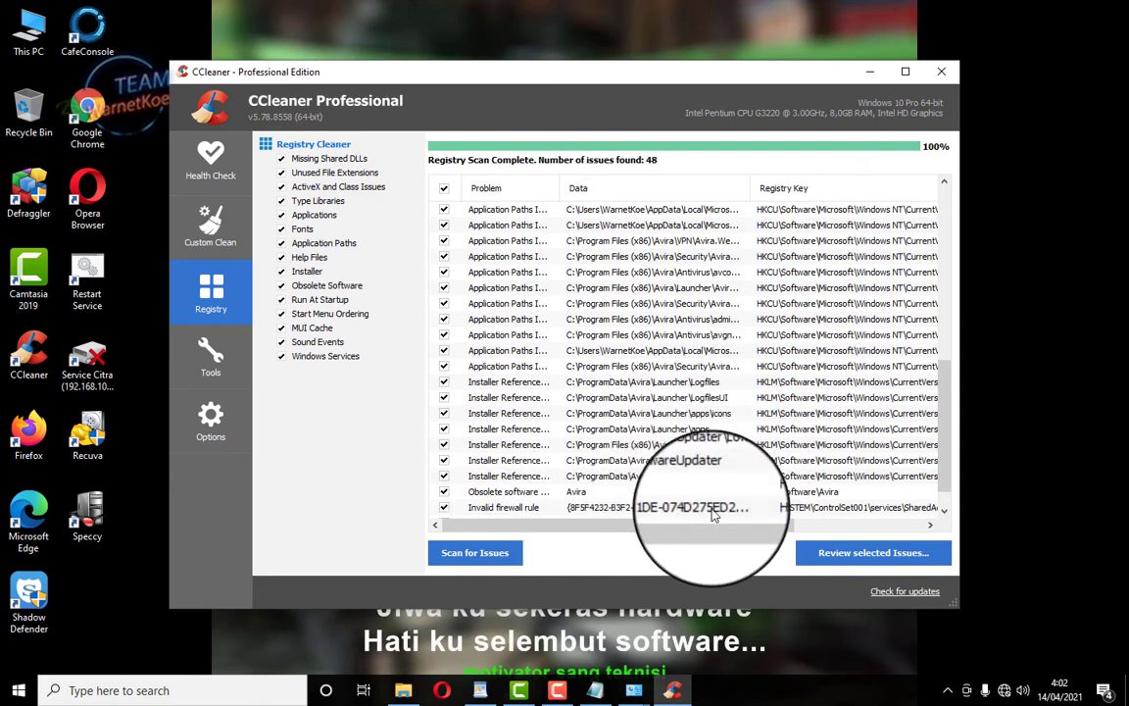
pyautogui.scroll(10, 948, 426)
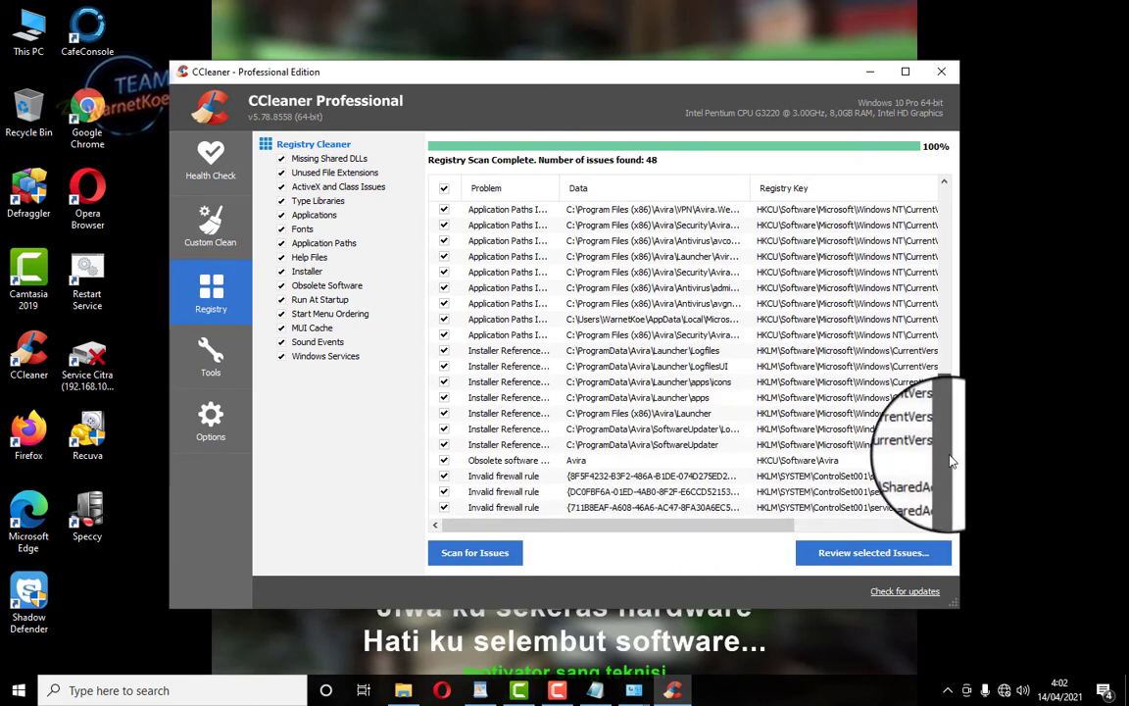
# Start reviewing the selected registry issues and save a registry backup as cc_20210414_040310 in Documents
pyautogui.click(863, 559)
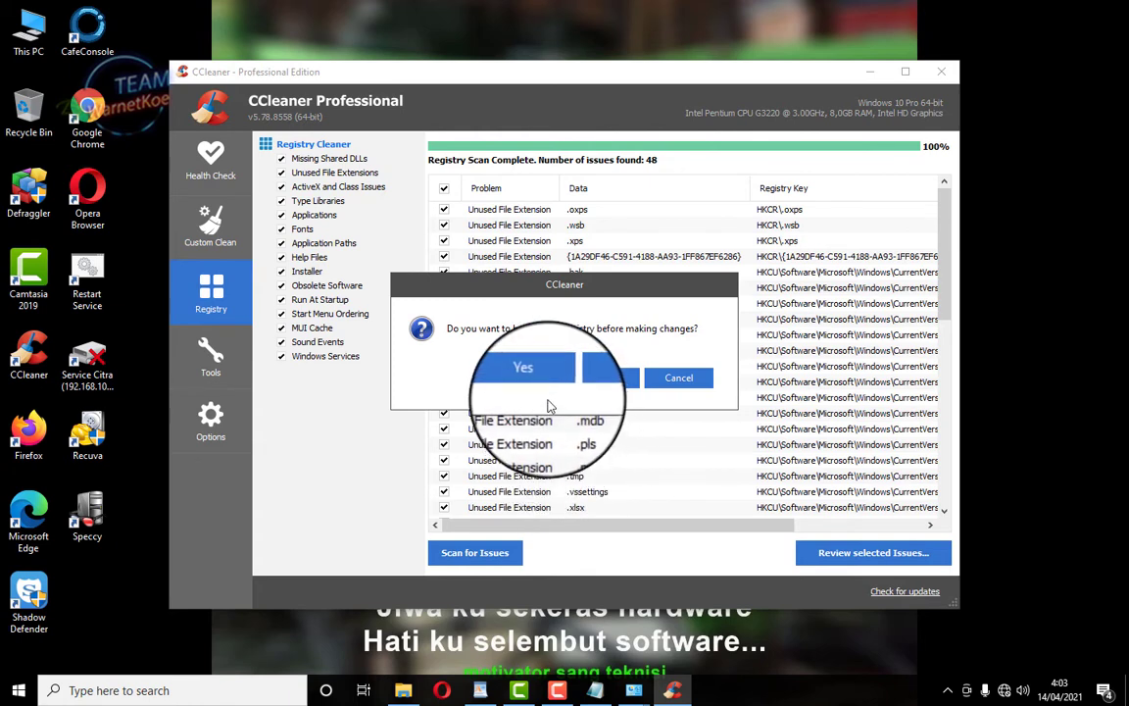
pyautogui.click(524, 382)
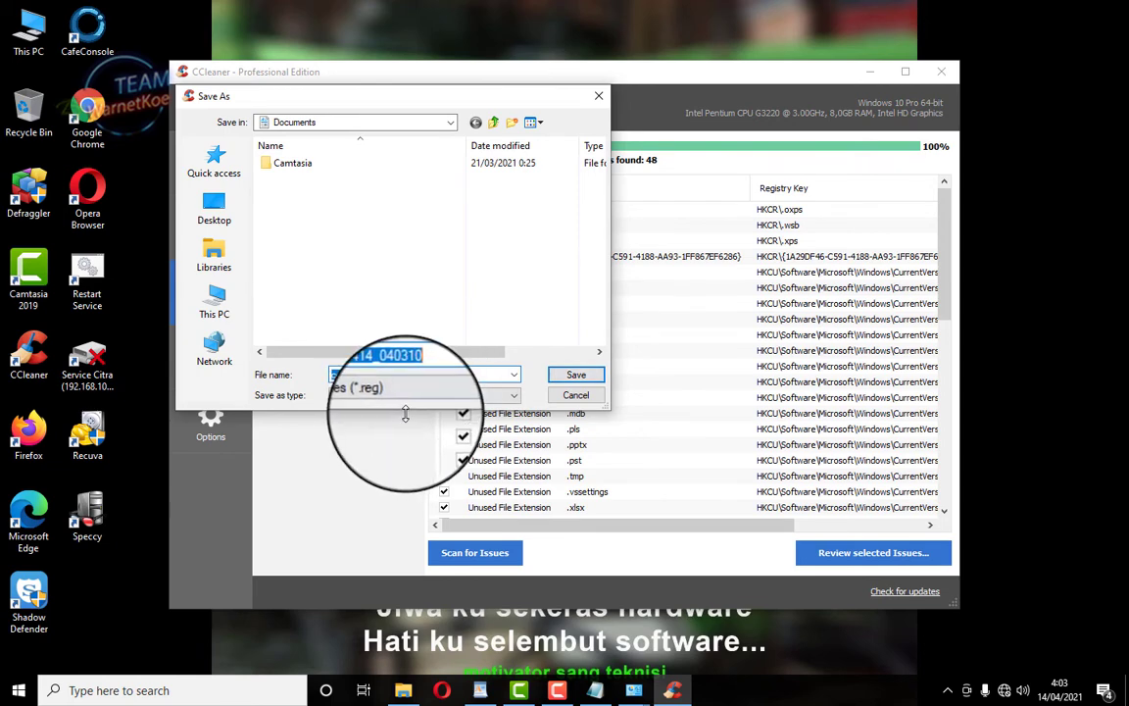
pyautogui.click(574, 376)
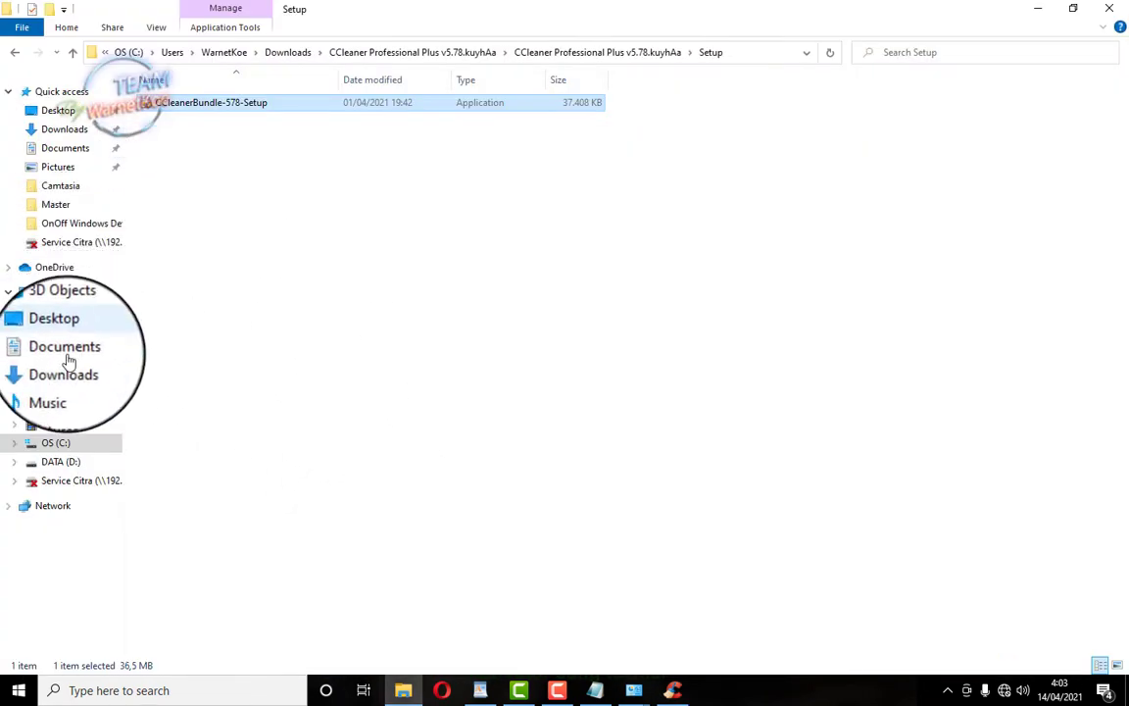
# Switch to File Explorer, open the backup file cc_20210414_040310 from Documents for editing to view its contents, and close it
pyautogui.click(65, 348)
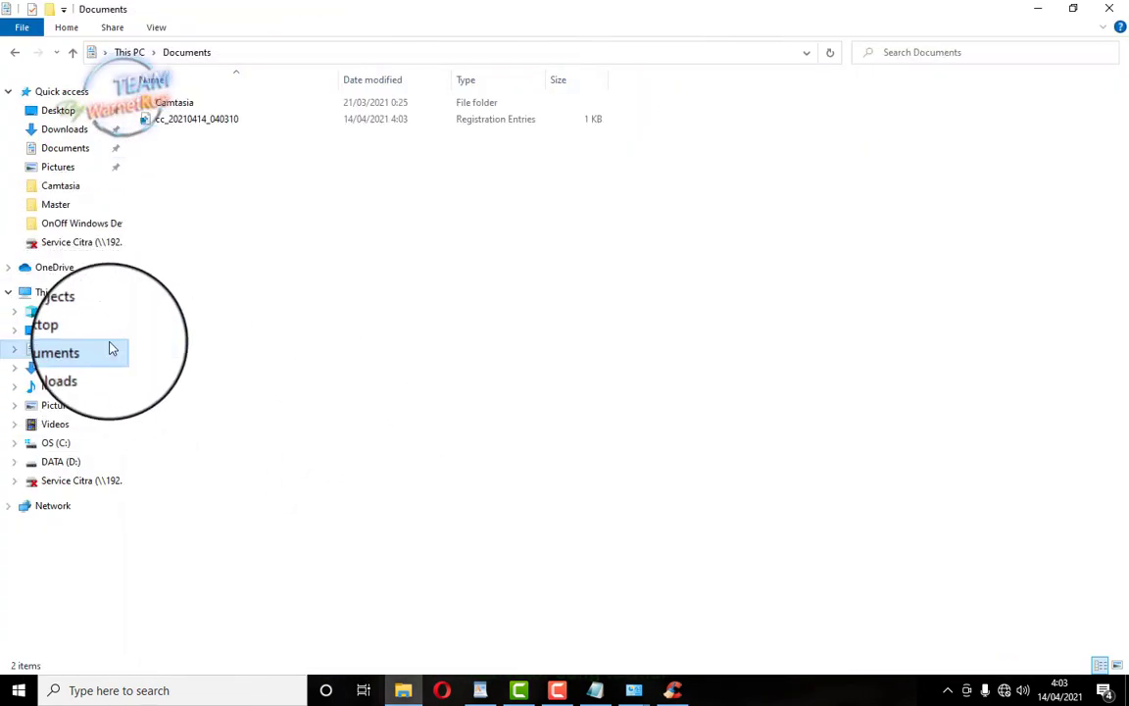
pyautogui.doubleClick(207, 118)
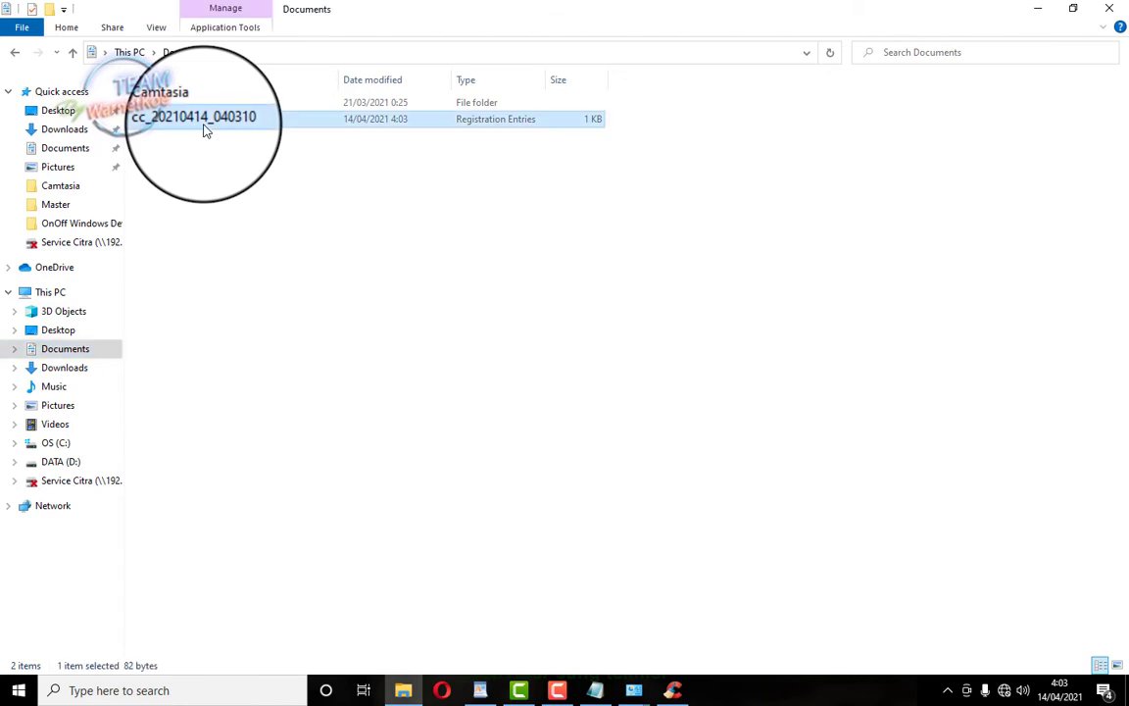
pyautogui.rightClick(278, 122)
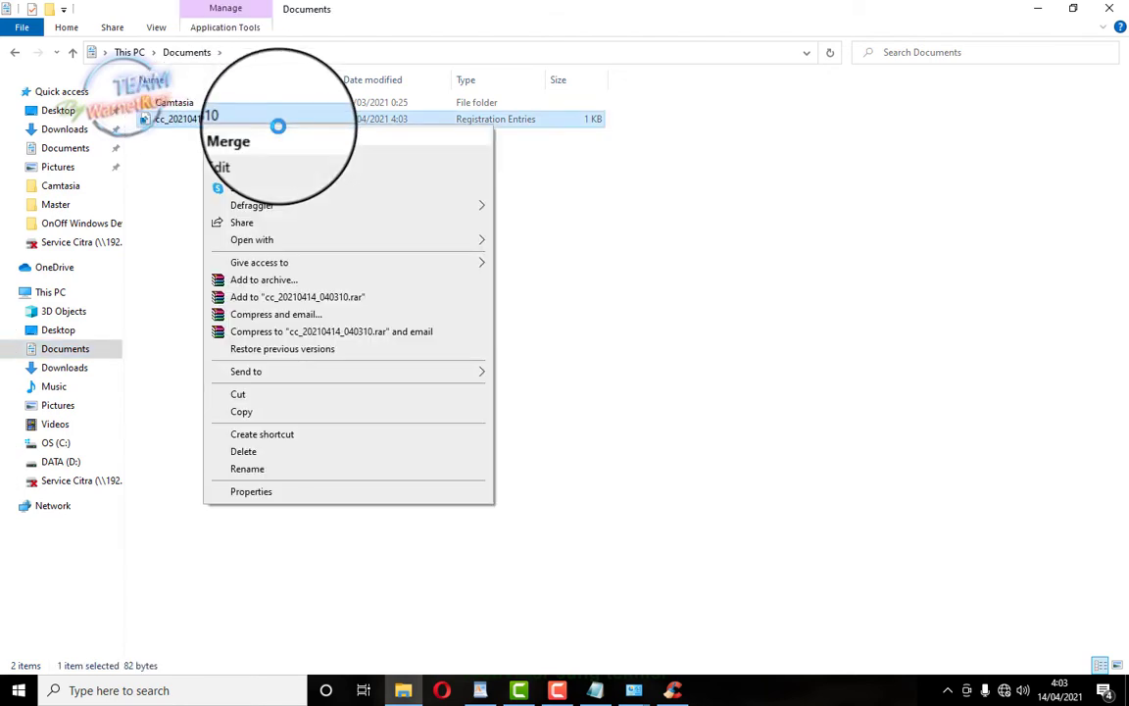
pyautogui.click(266, 157)
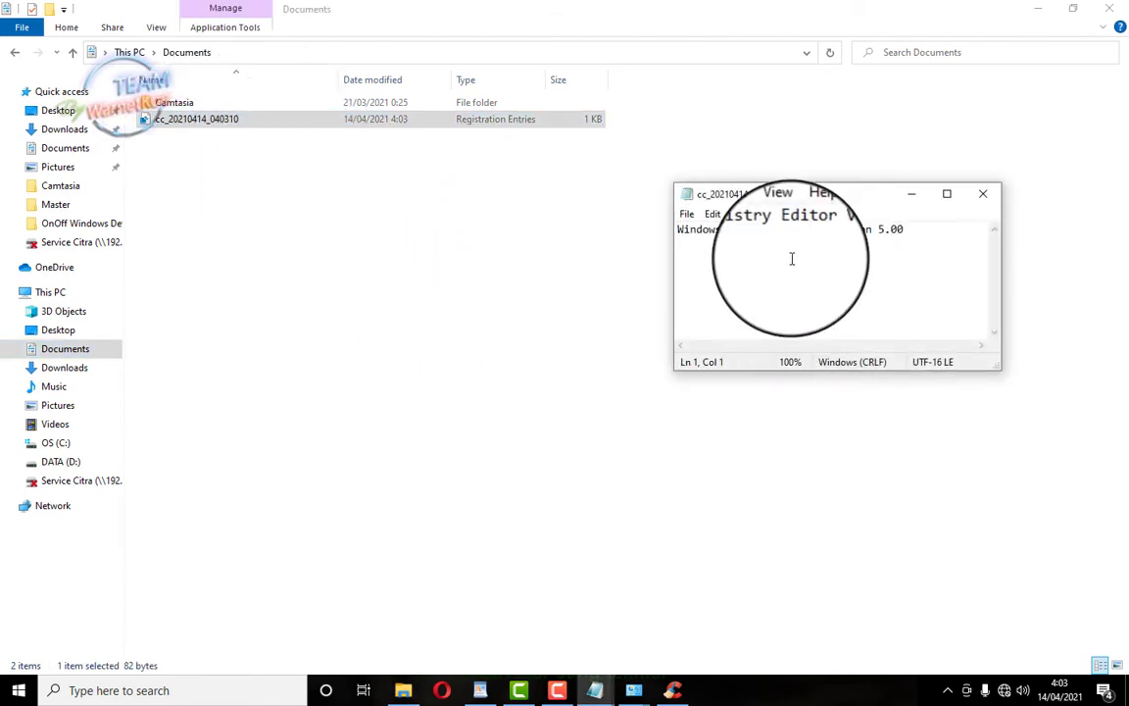
pyautogui.click(975, 193)
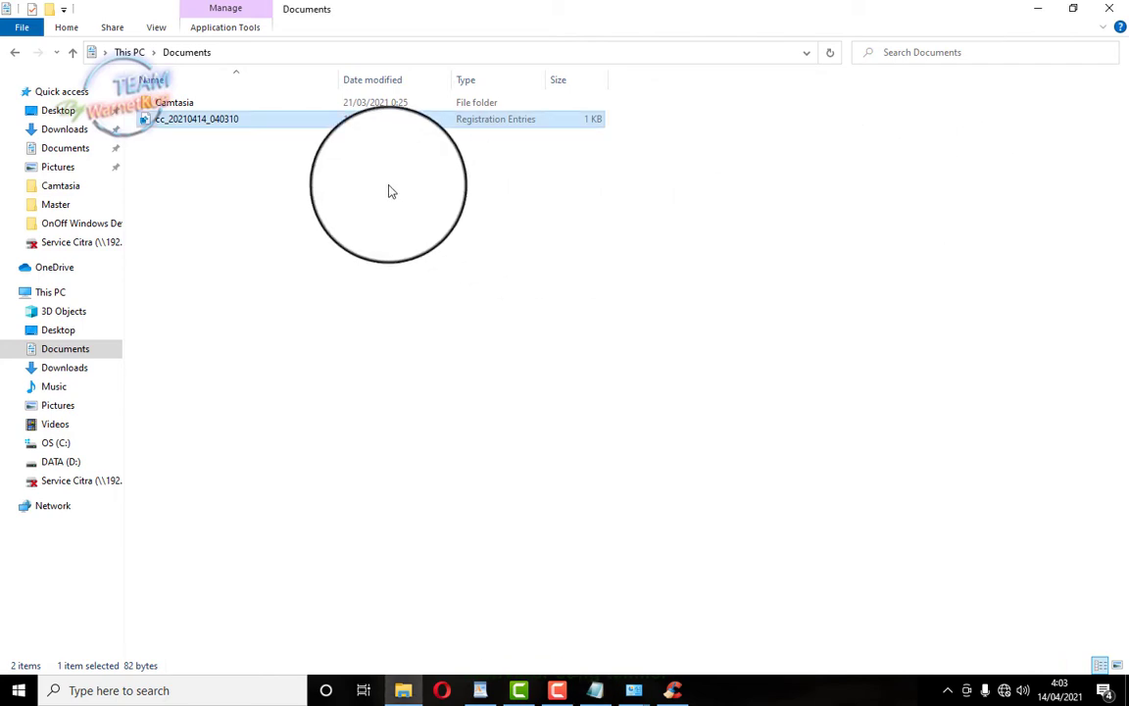
# Return to CCleaner, fix all selected registry issues, and close the issue review
pyautogui.click(1037, 9)
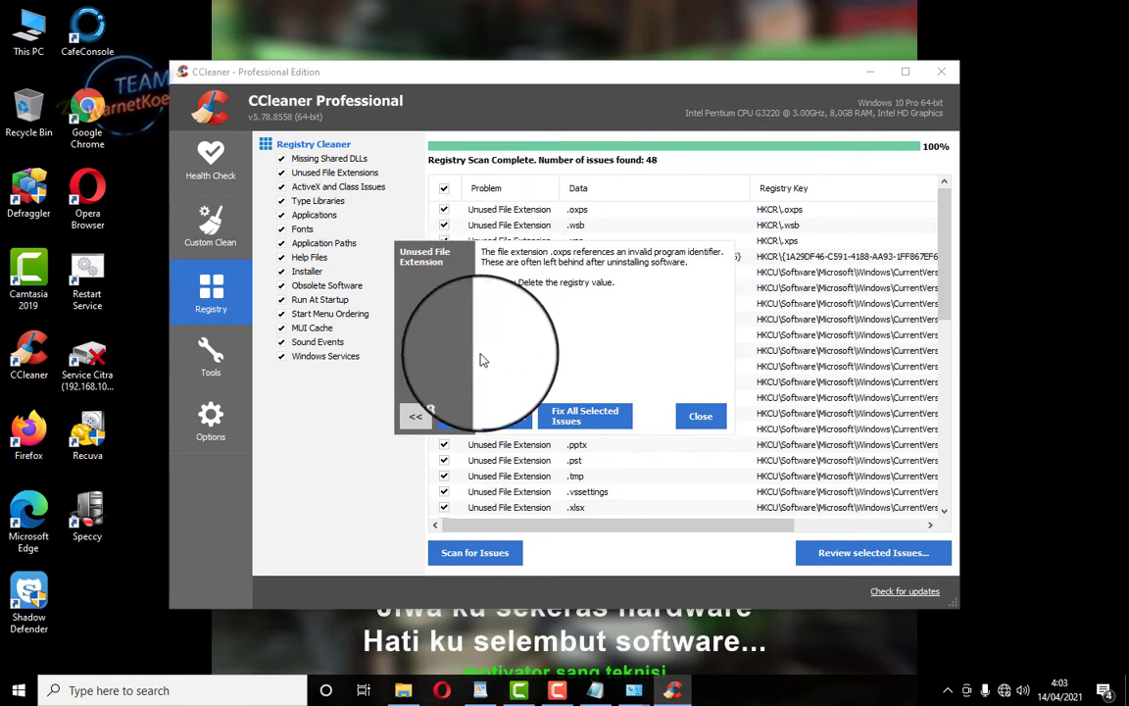
pyautogui.click(602, 423)
pyautogui.click(699, 417)
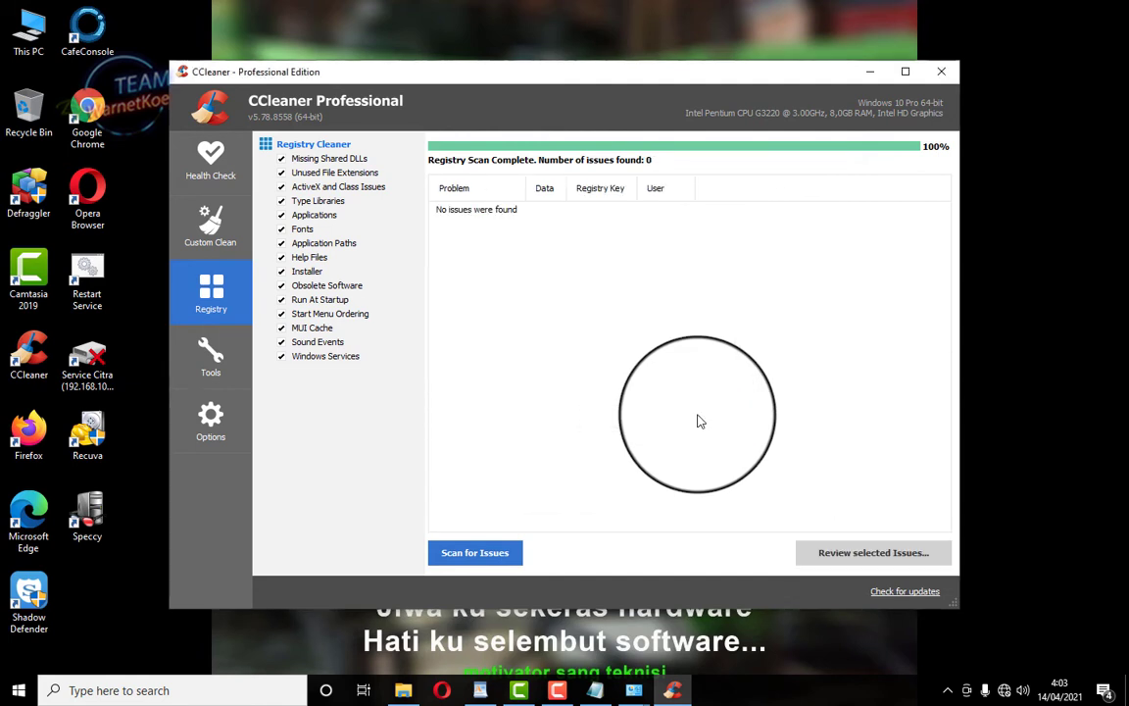
# Rescan the registry, fix all selected issues without making a backup, and dismiss the CCleaner Alert notification
pyautogui.click(472, 554)
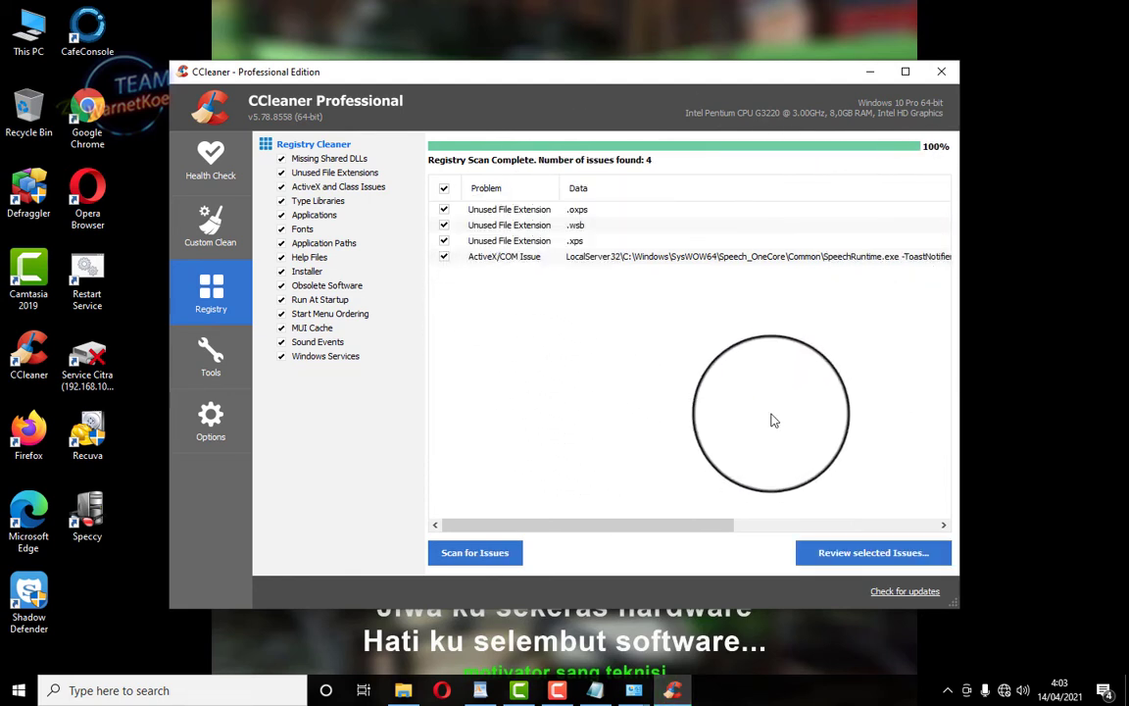
pyautogui.click(860, 555)
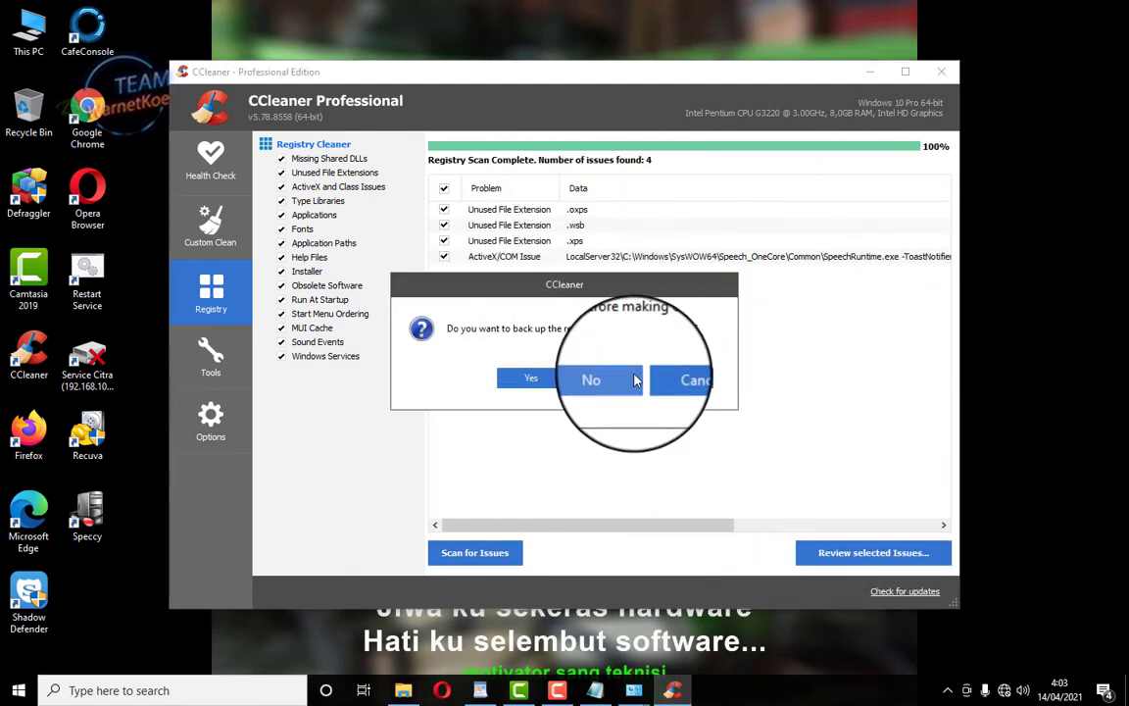
pyautogui.click(560, 378)
pyautogui.click(593, 416)
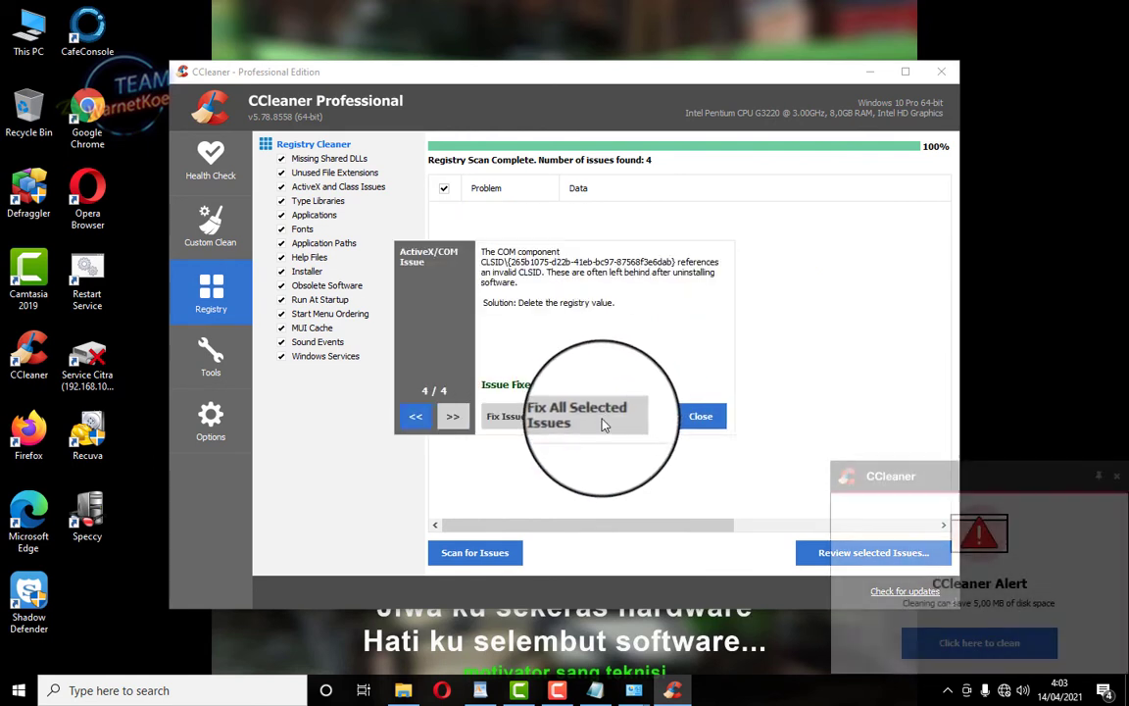
pyautogui.click(701, 416)
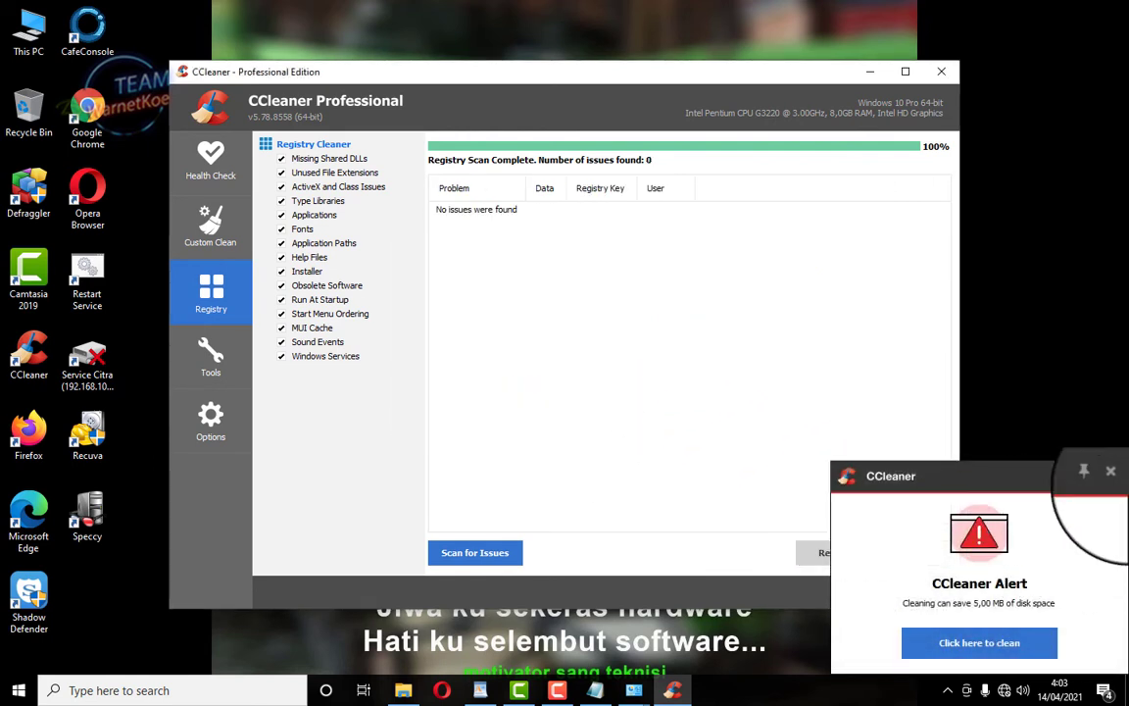
pyautogui.click(1116, 477)
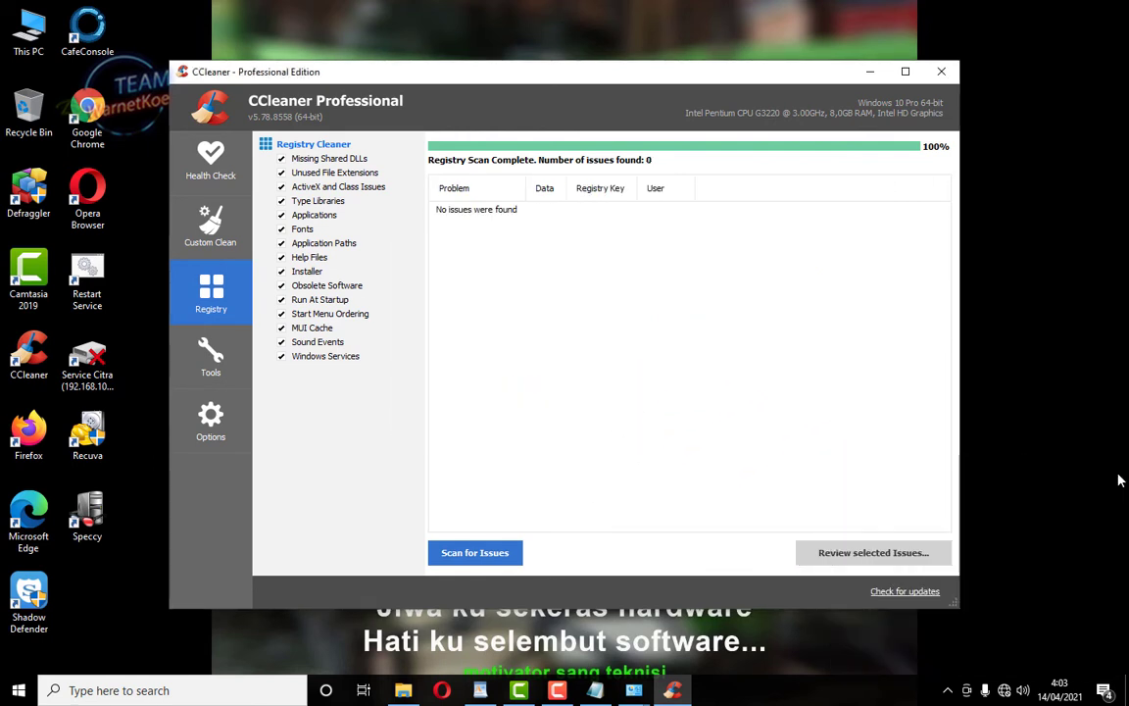
# Scan the registry again and fix the remaining ActiveX/COM issue without making a backup
pyautogui.click(480, 555)
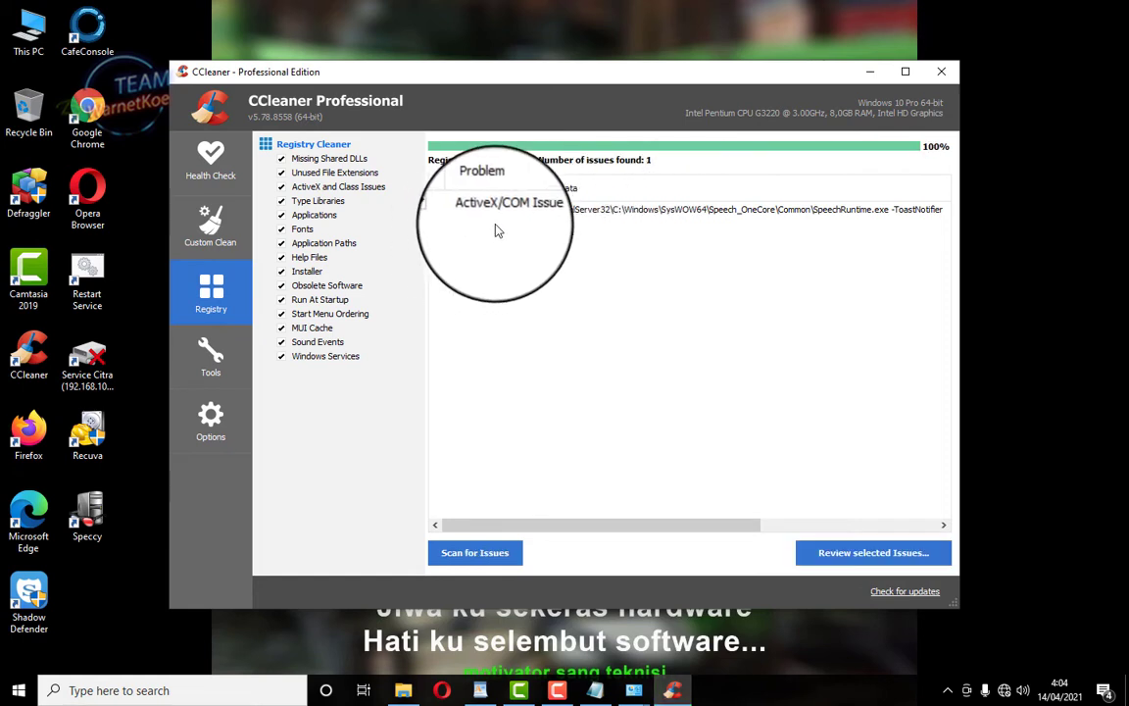
pyautogui.click(863, 552)
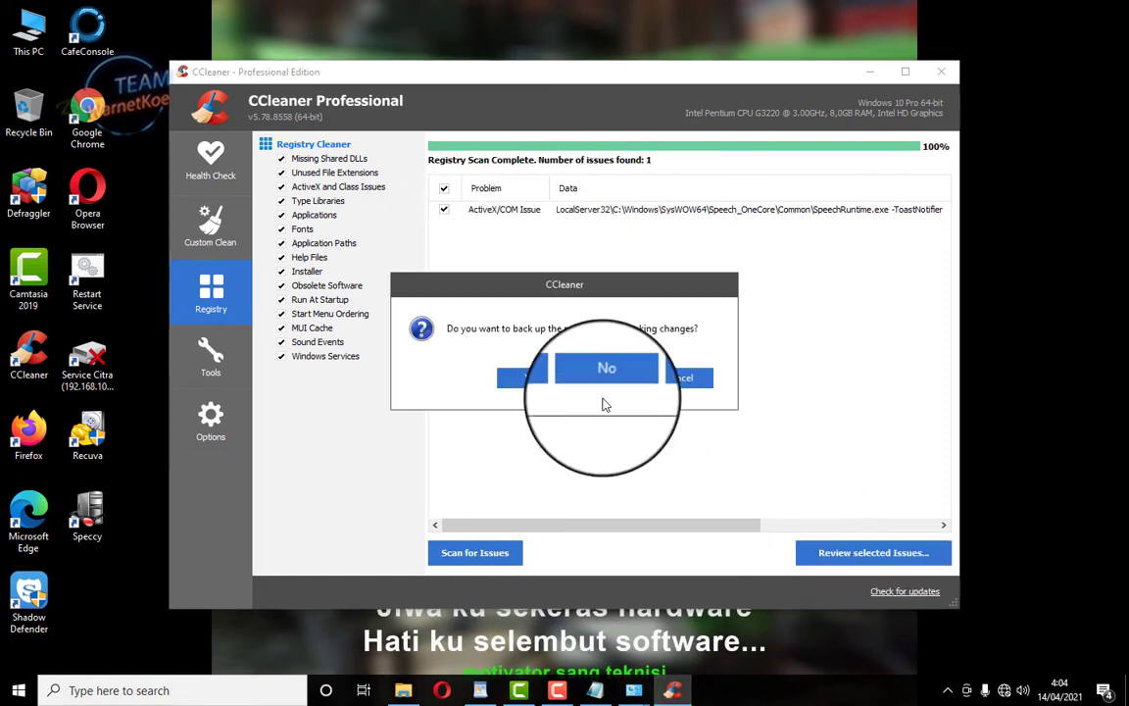
pyautogui.click(600, 377)
pyautogui.click(504, 419)
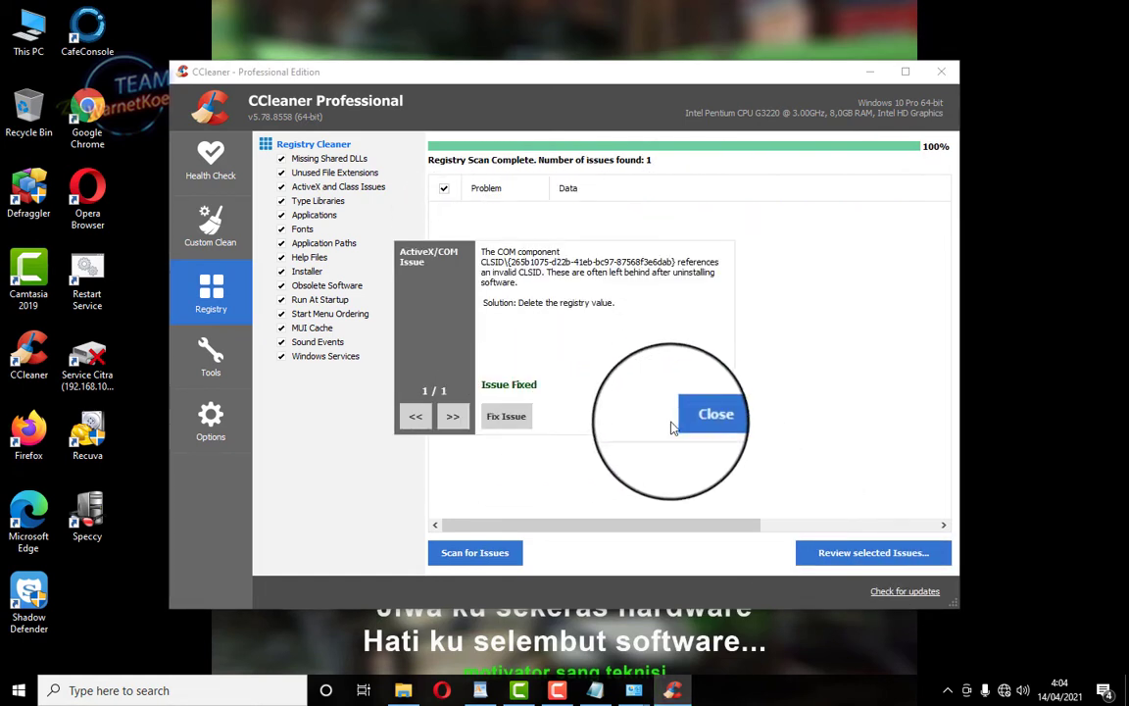
pyautogui.click(697, 419)
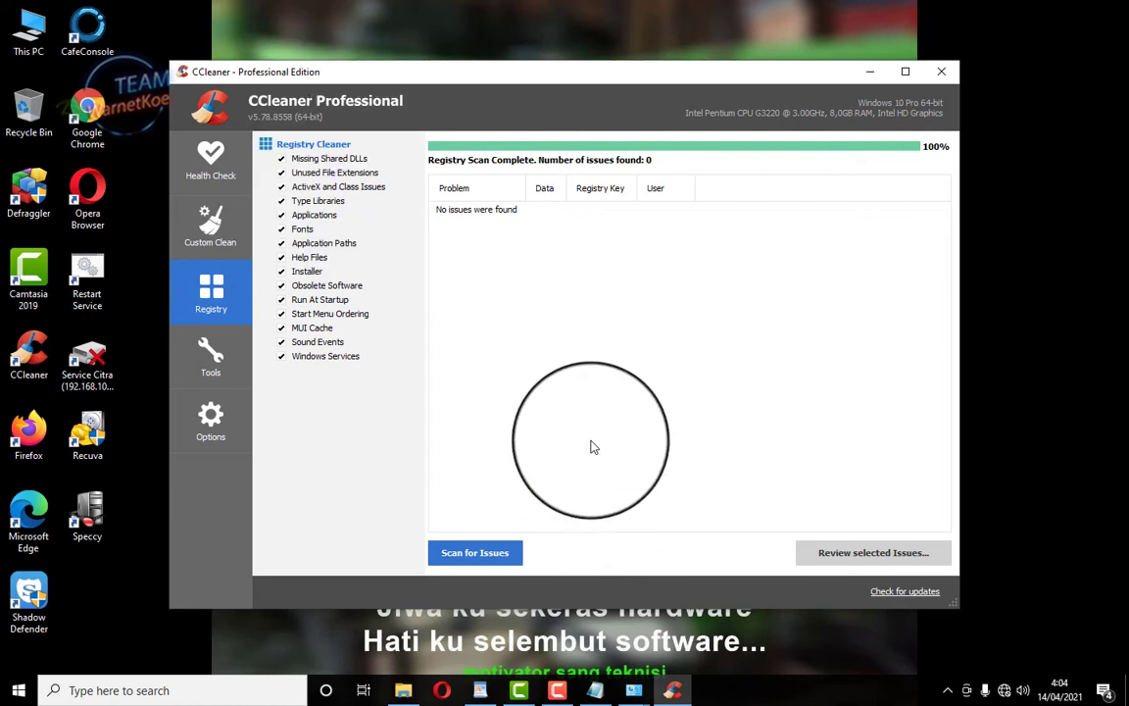
# Look through the installed programs in the Uninstall tool, select CCleaner, and view the Software Updater
pyautogui.click(208, 348)
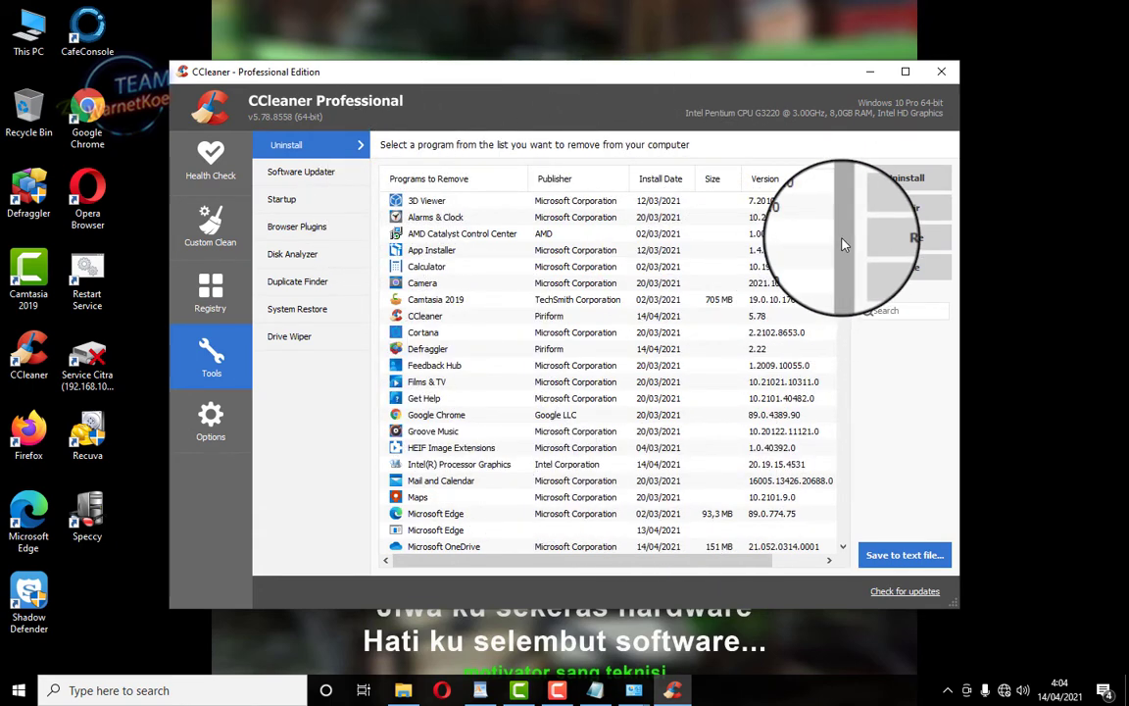
pyautogui.moveTo(843, 245); pyautogui.dragTo(840, 213)
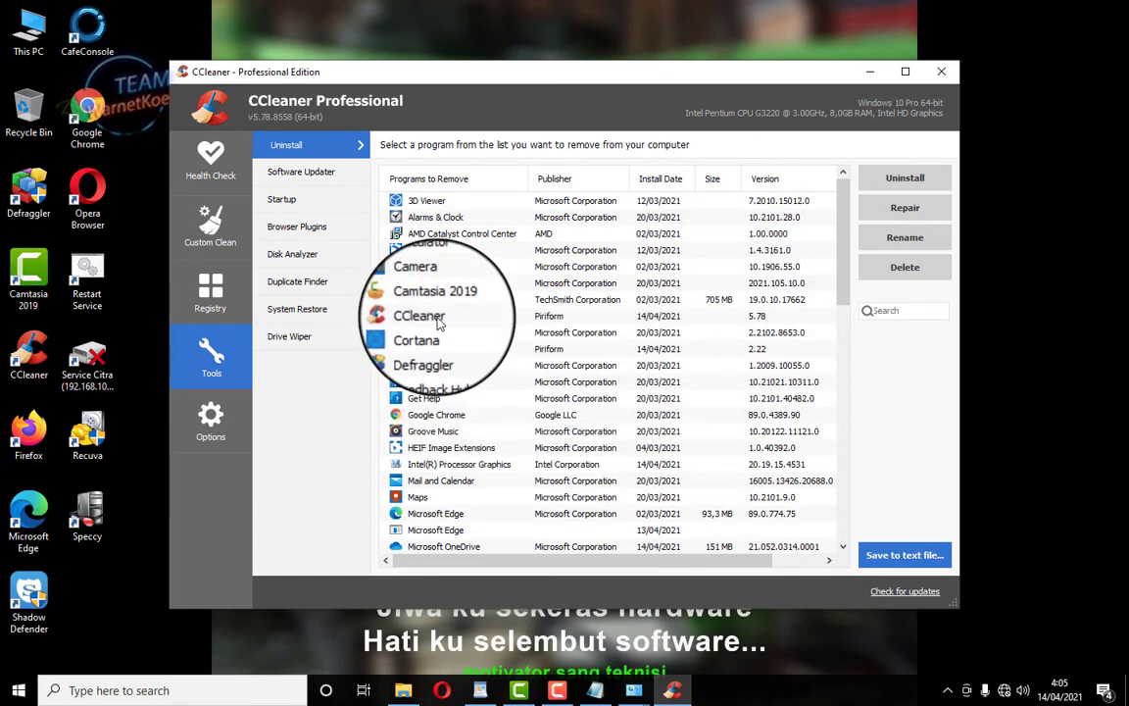
pyautogui.click(438, 318)
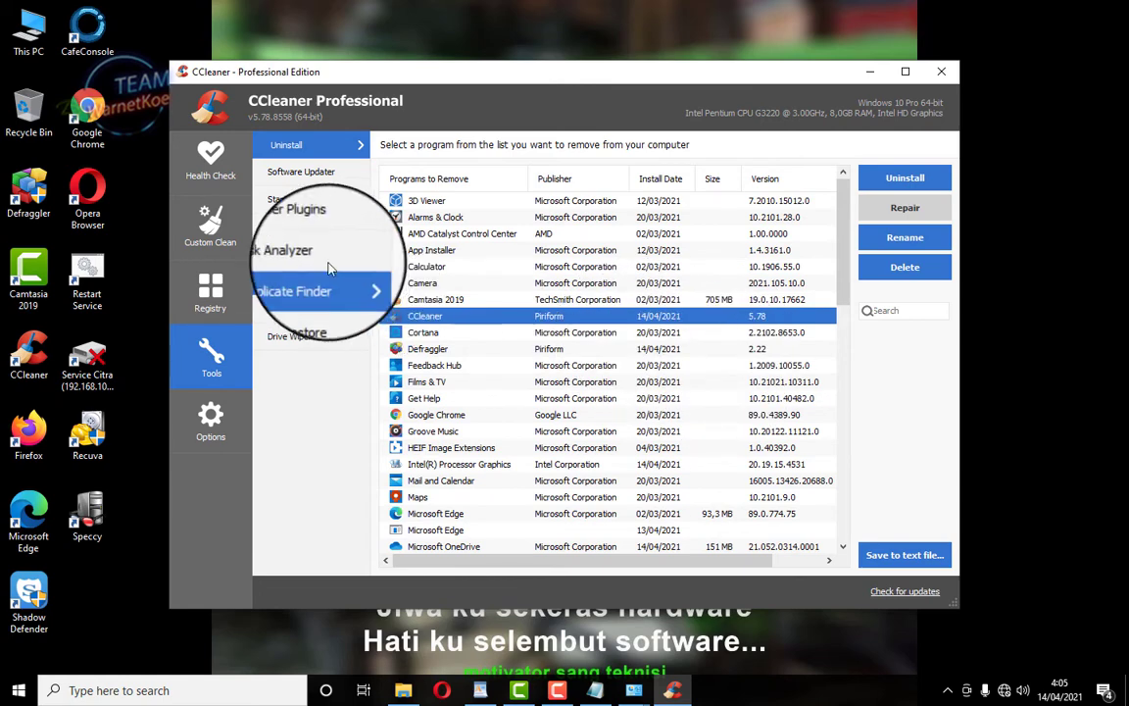
pyautogui.click(330, 174)
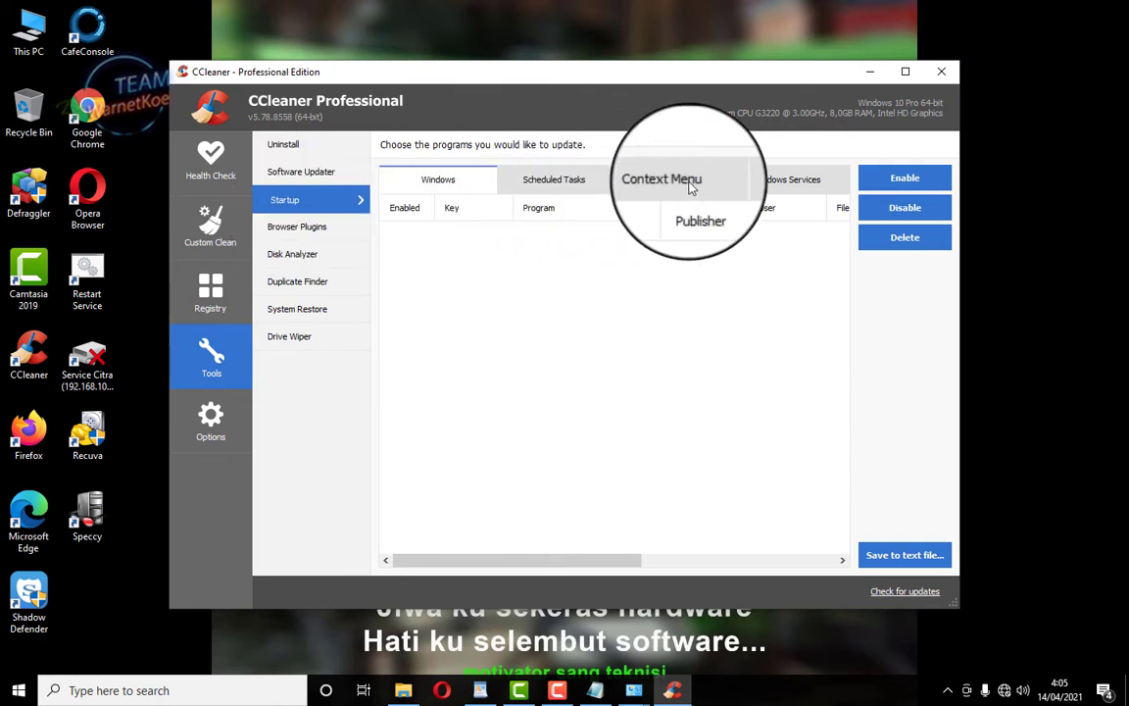
# Switch to Windows Task Manager, show its startup programs, and move its window aside to uncover CCleaner
pyautogui.rightClick(810, 692)
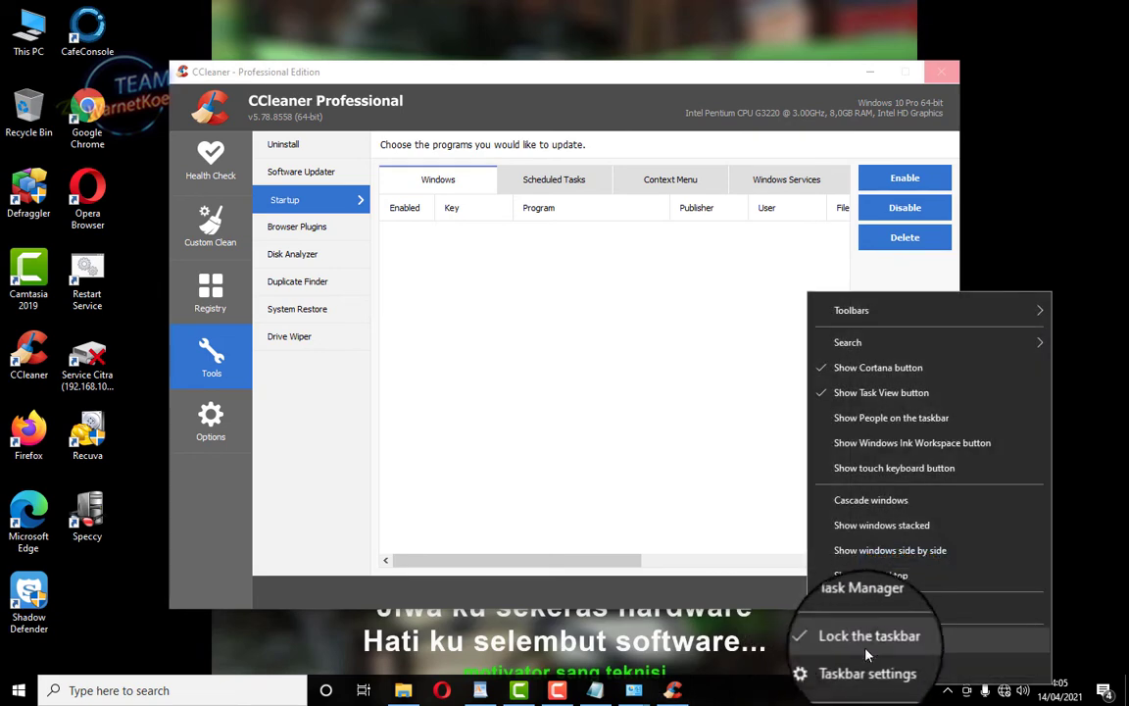
pyautogui.click(868, 600)
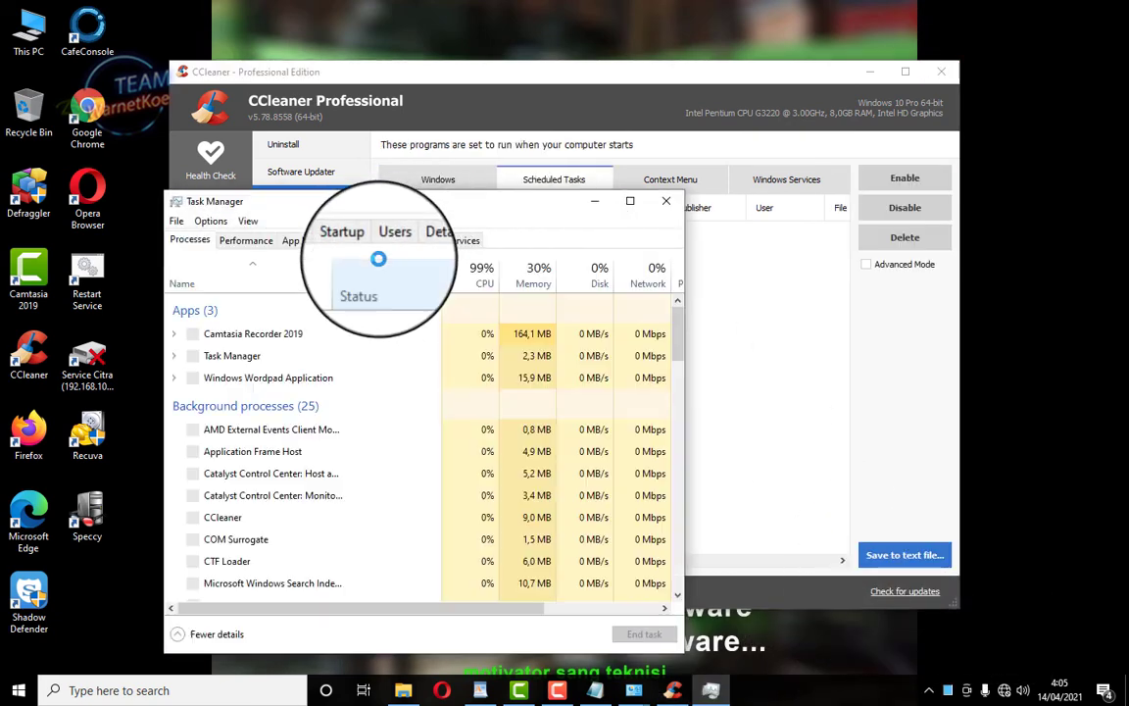
pyautogui.click(372, 248)
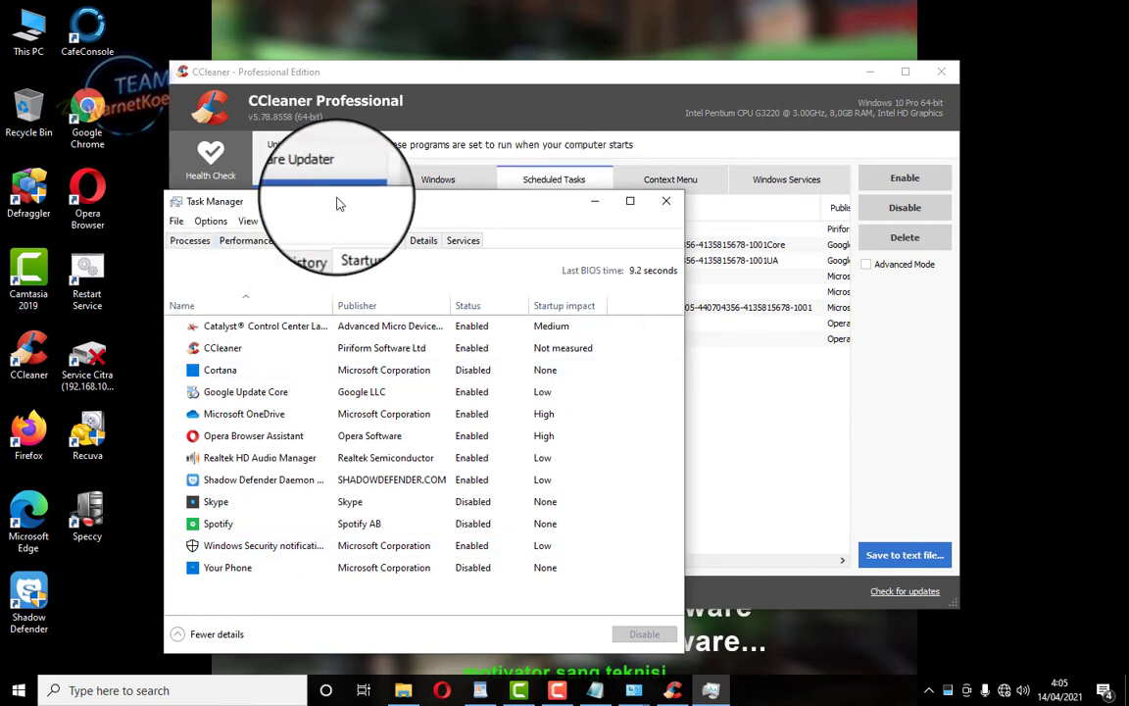
pyautogui.moveTo(402, 203); pyautogui.dragTo(763, 318)
# Compare CCleaner's Windows startup list with Task Manager's, placing the windows side by side and sorting Task Manager's entries by Status
pyautogui.click(441, 182)
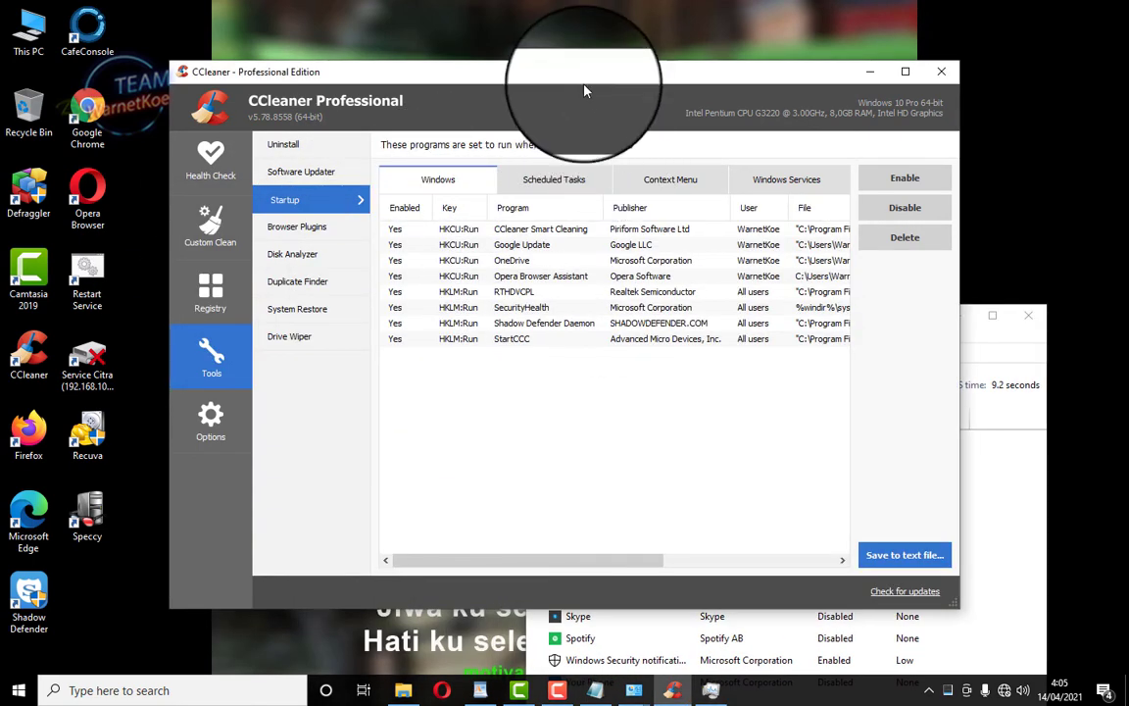
pyautogui.moveTo(525, 71); pyautogui.dragTo(367, 11)
pyautogui.moveTo(820, 321); pyautogui.dragTo(848, 150)
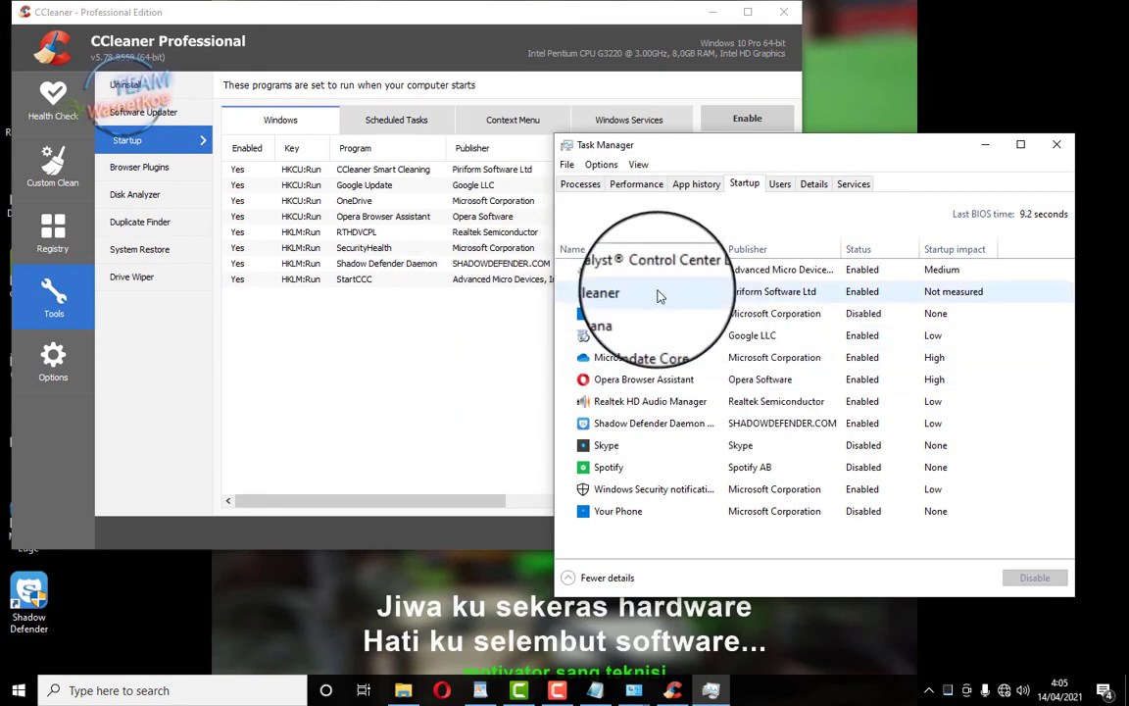
pyautogui.click(858, 249)
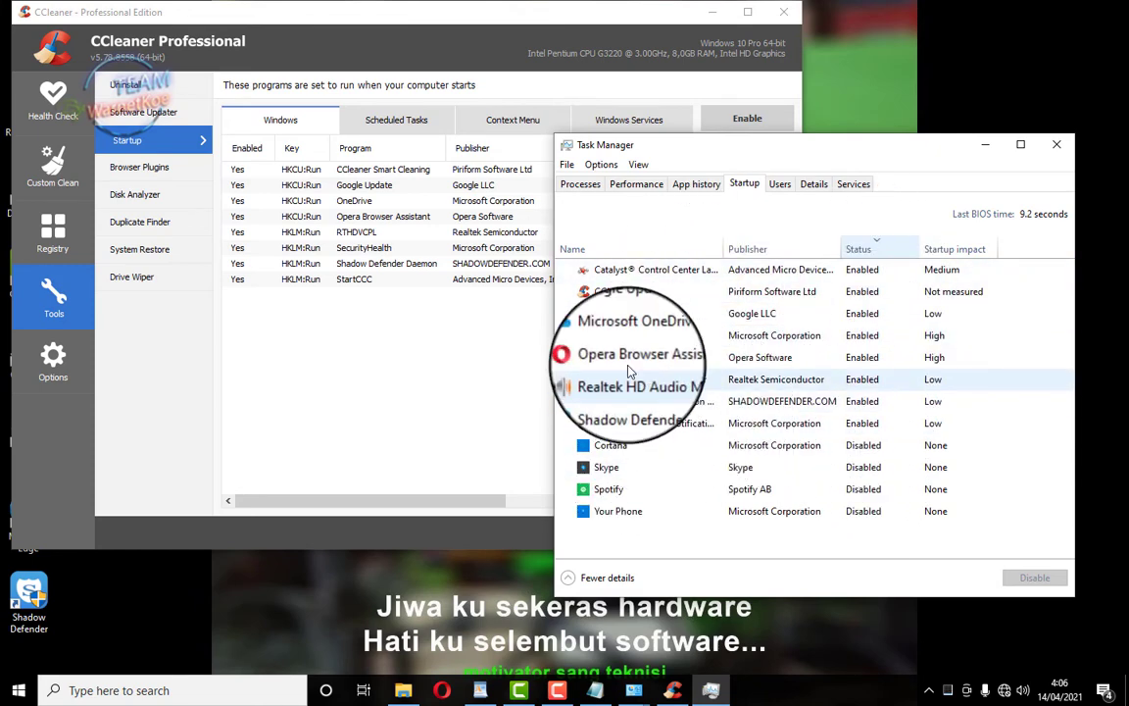
pyautogui.click(488, 340)
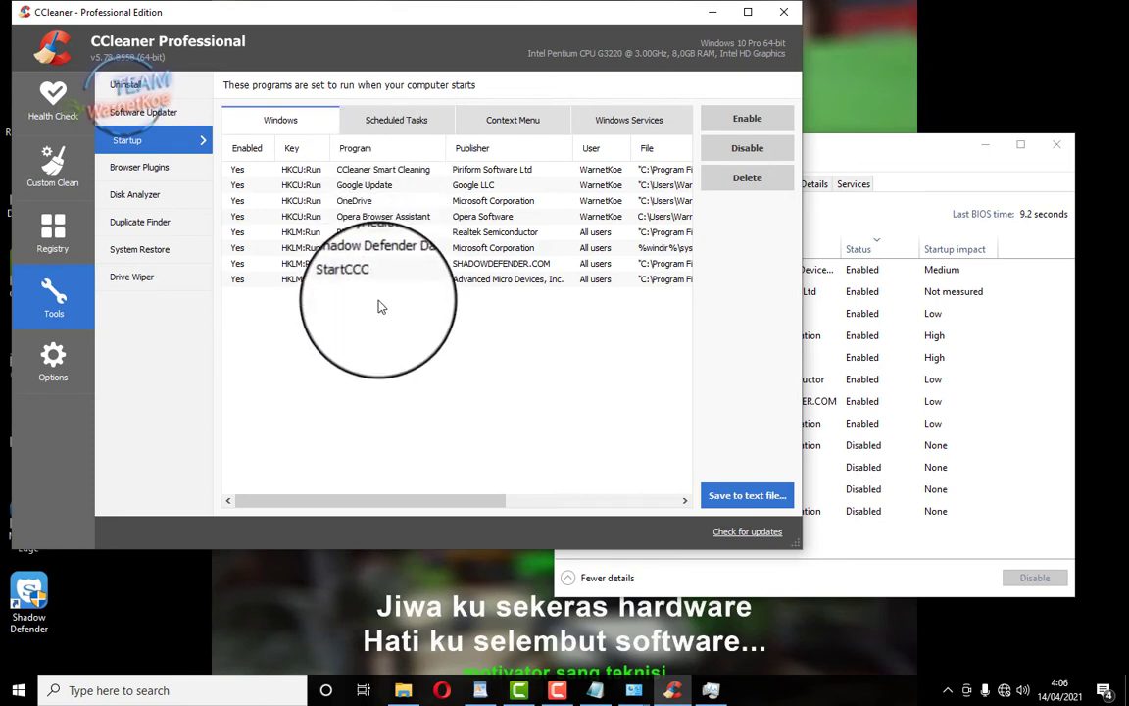
# Disable Google Update in CCleaner's Windows startup list and Opera Browser Assistant in Task Manager's startup programs, closing Task Manager
pyautogui.click(384, 185)
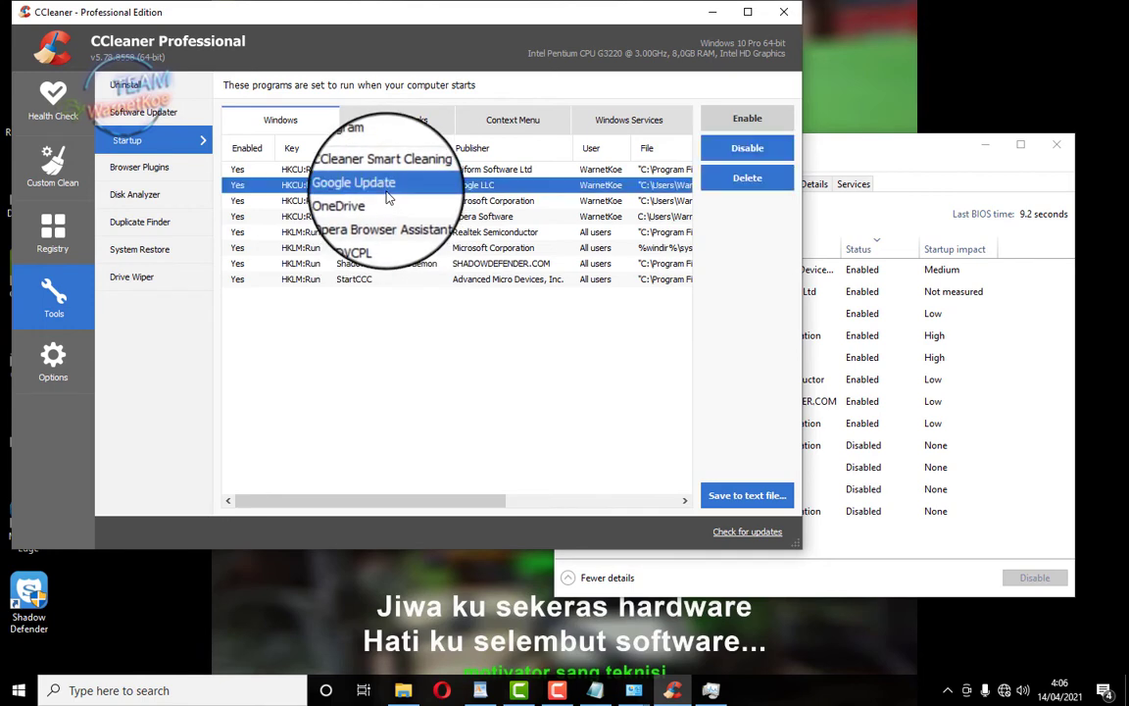
pyautogui.click(750, 148)
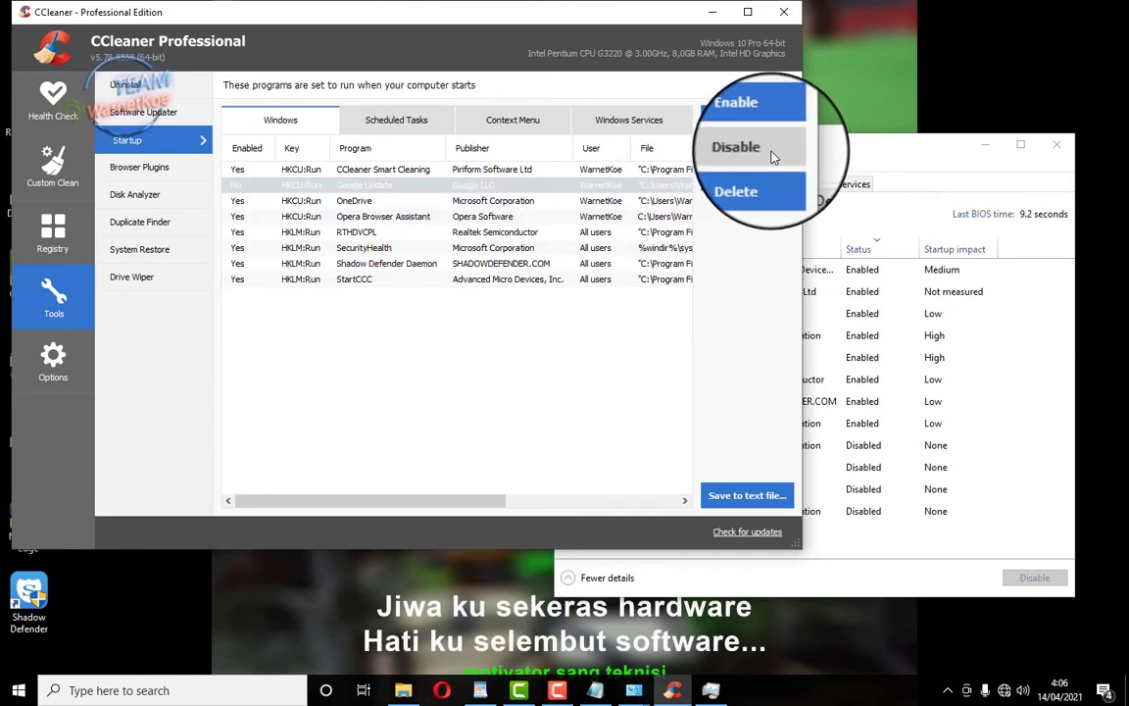
pyautogui.click(857, 157)
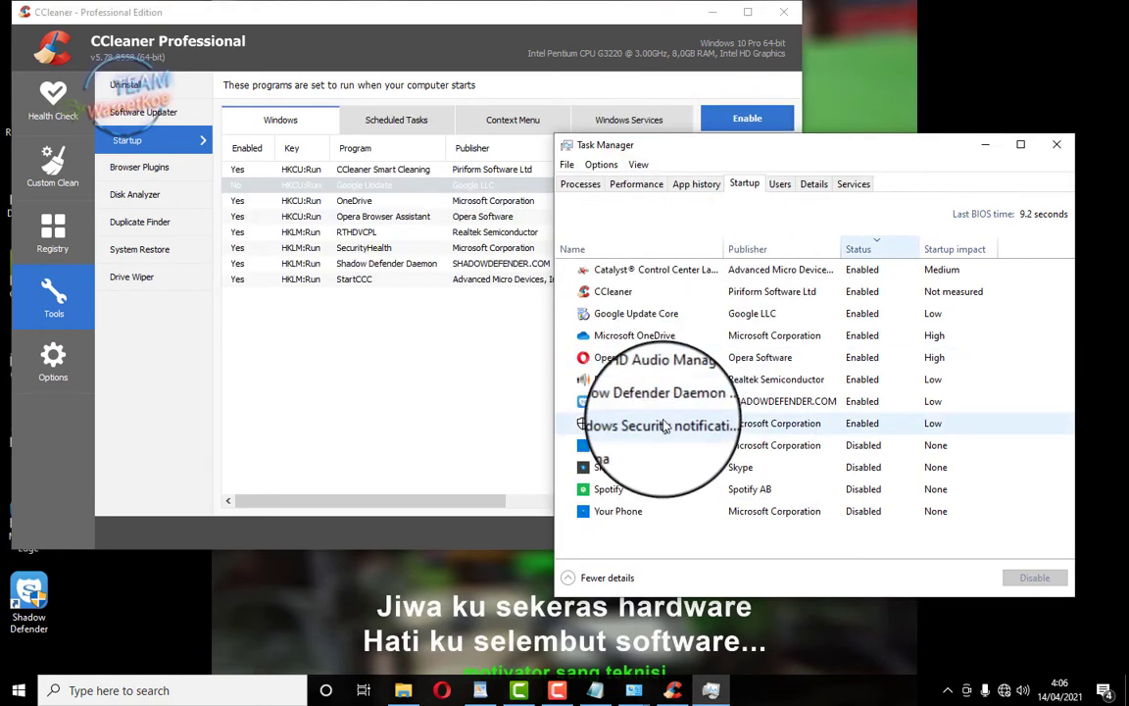
pyautogui.click(632, 365)
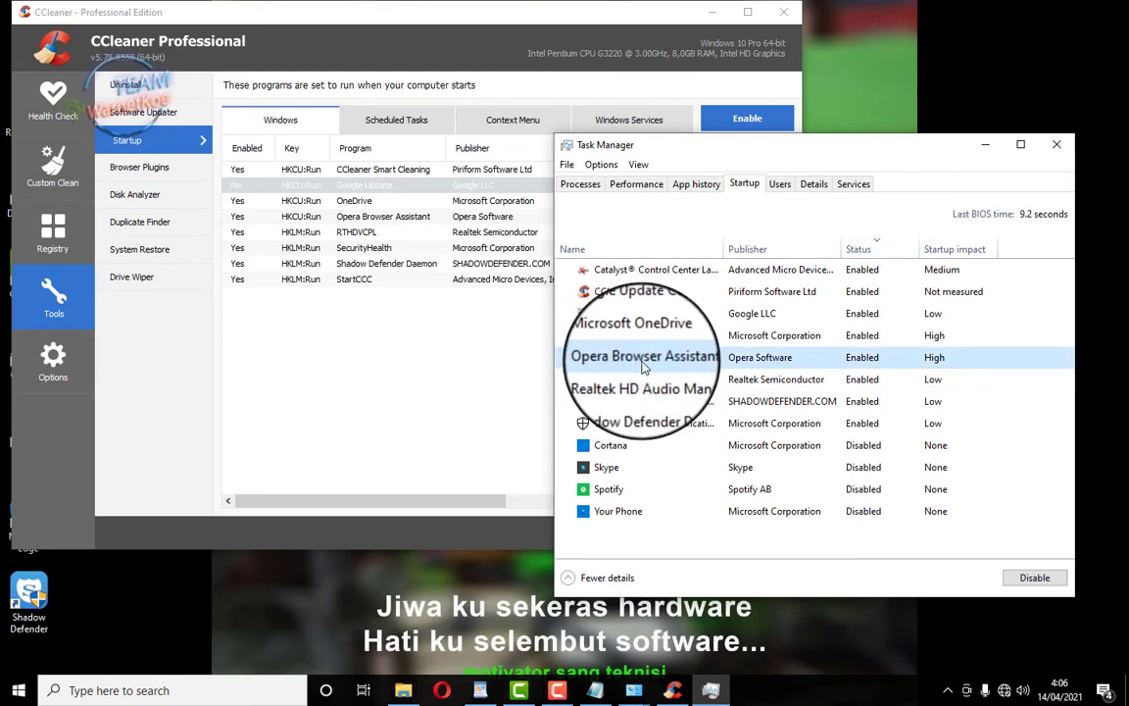
pyautogui.click(1036, 578)
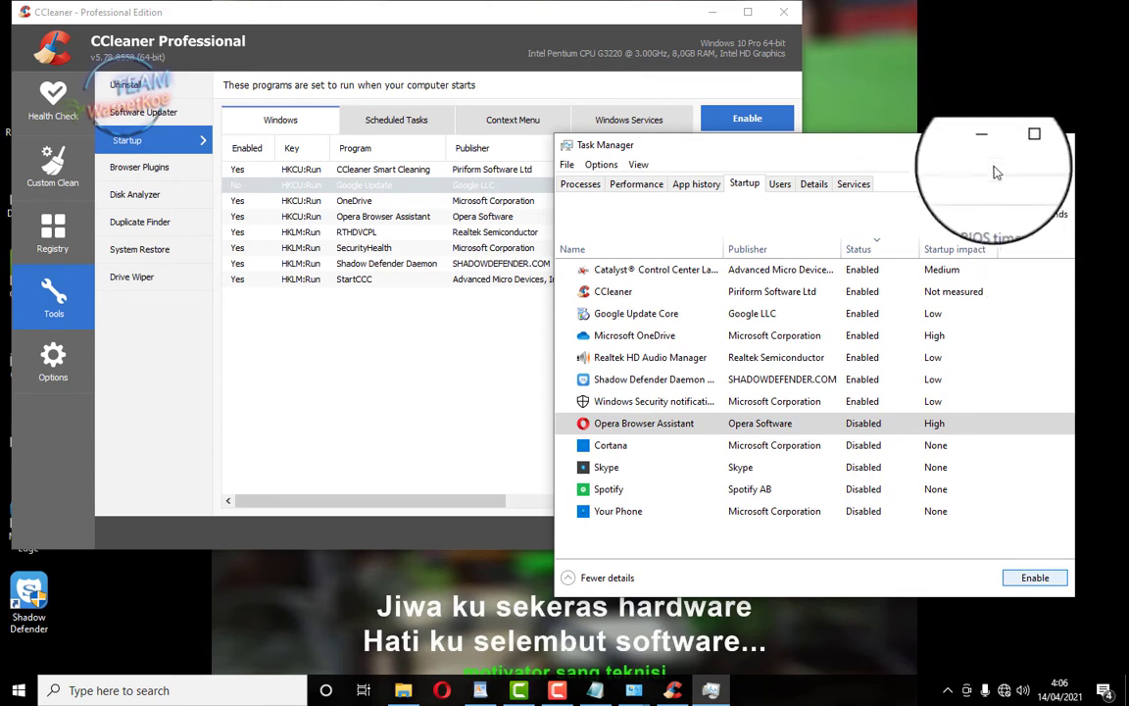
pyautogui.click(1055, 143)
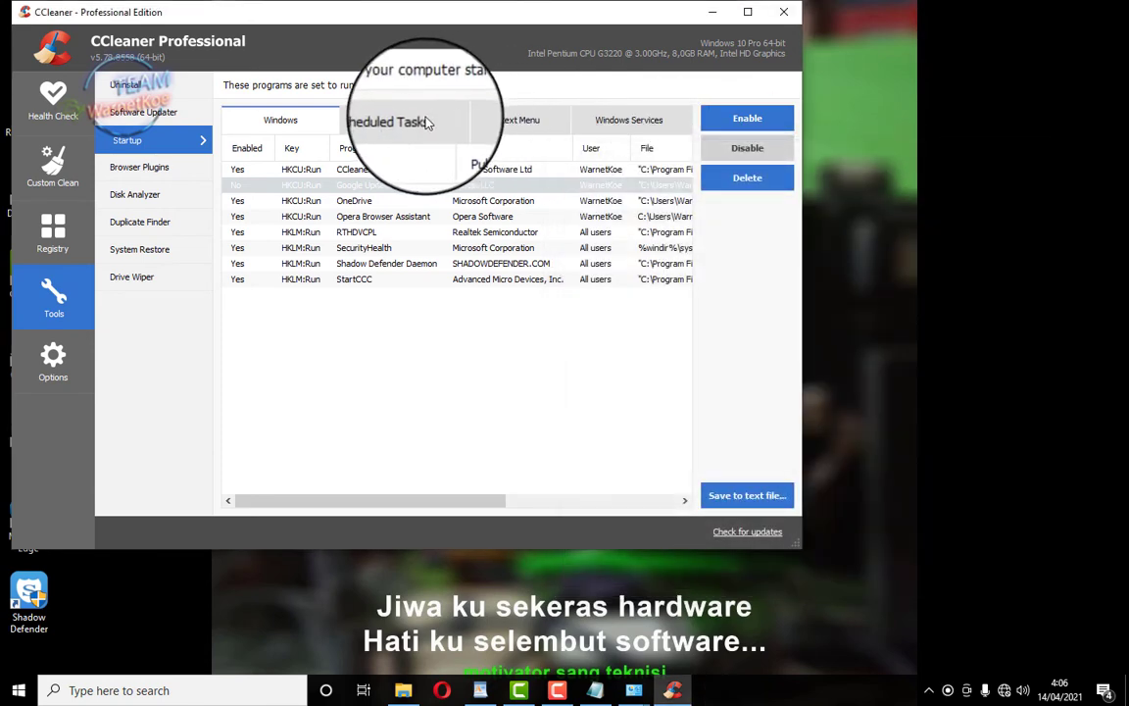
# Look through the Browser Plugins, Disk Analyzer, Duplicate Finder and System Restore tools
pyautogui.click(127, 178)
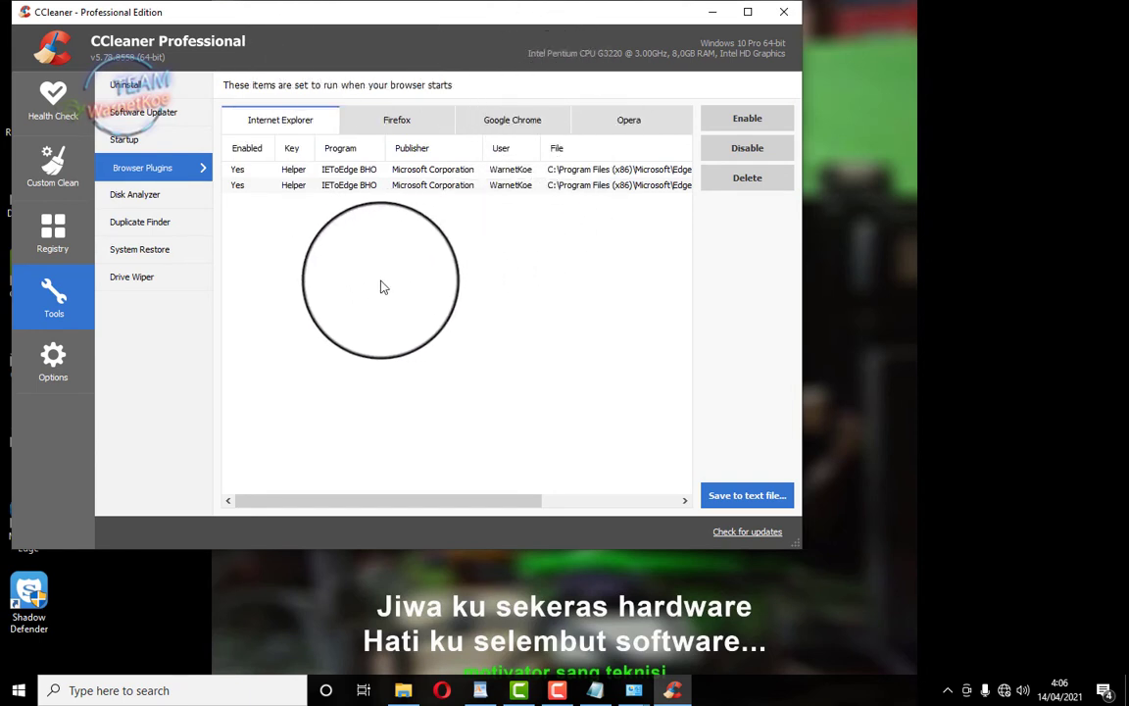
pyautogui.click(134, 194)
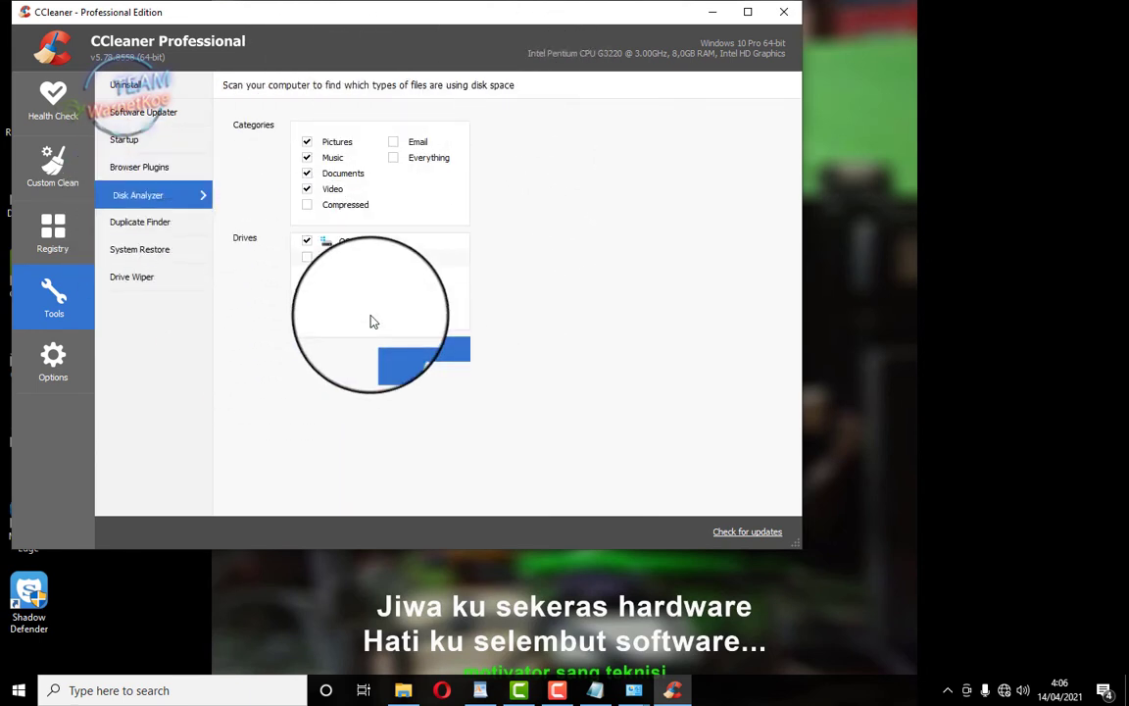
pyautogui.click(169, 221)
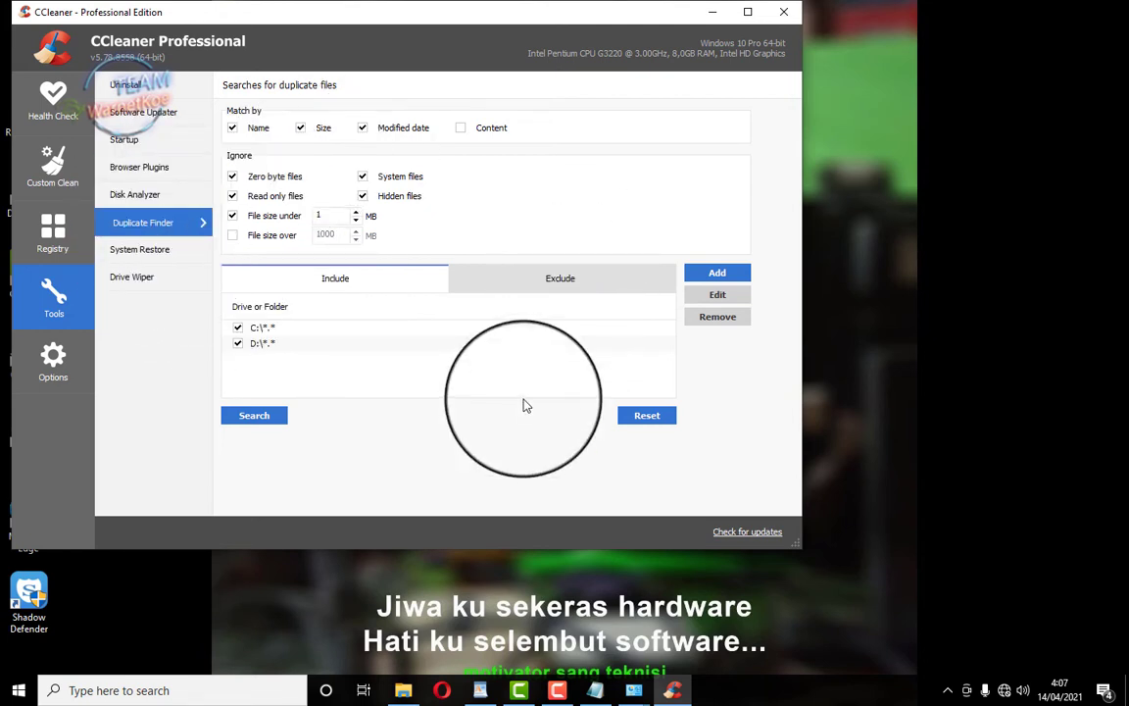
pyautogui.click(147, 249)
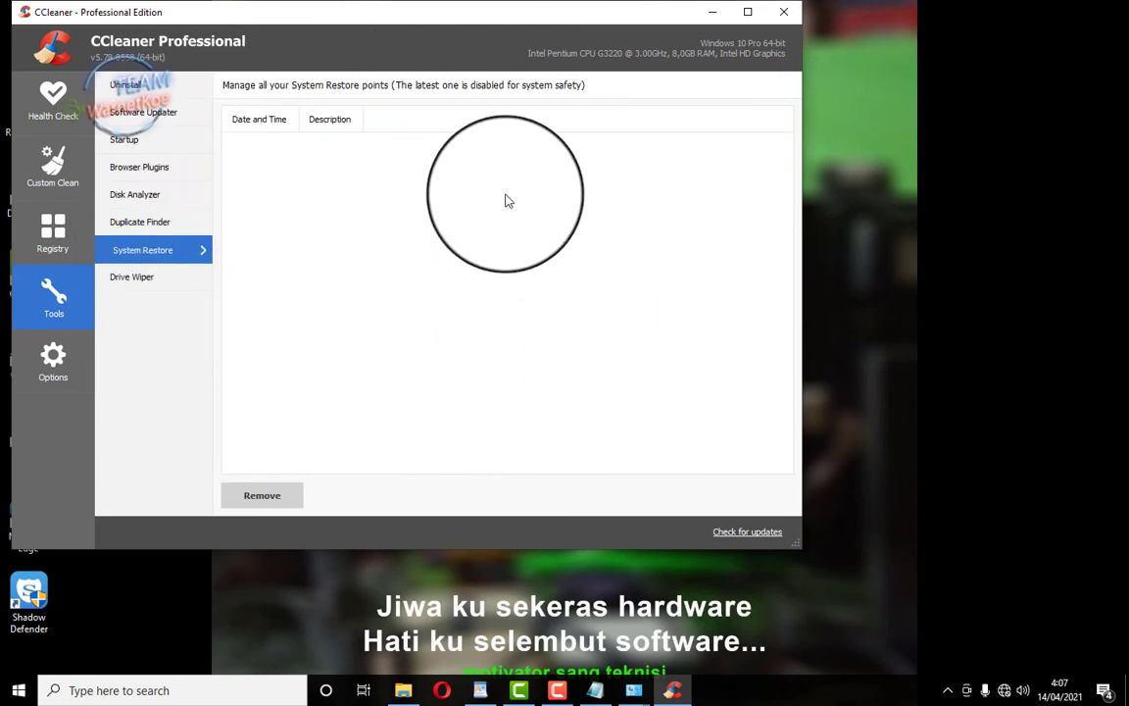
# Check the drives' System Protection settings in This PC's system properties and return to CCleaner without changing anything
pyautogui.moveTo(422, 29); pyautogui.dragTo(540, 45)
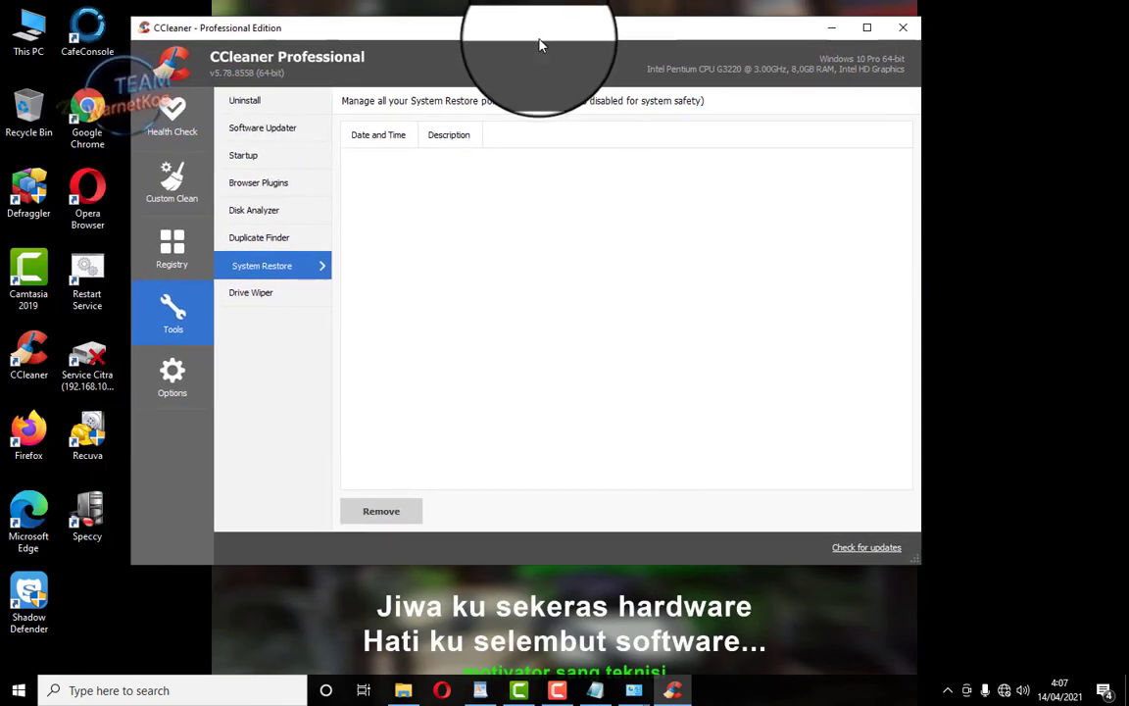
pyautogui.rightClick(45, 41)
pyautogui.click(156, 221)
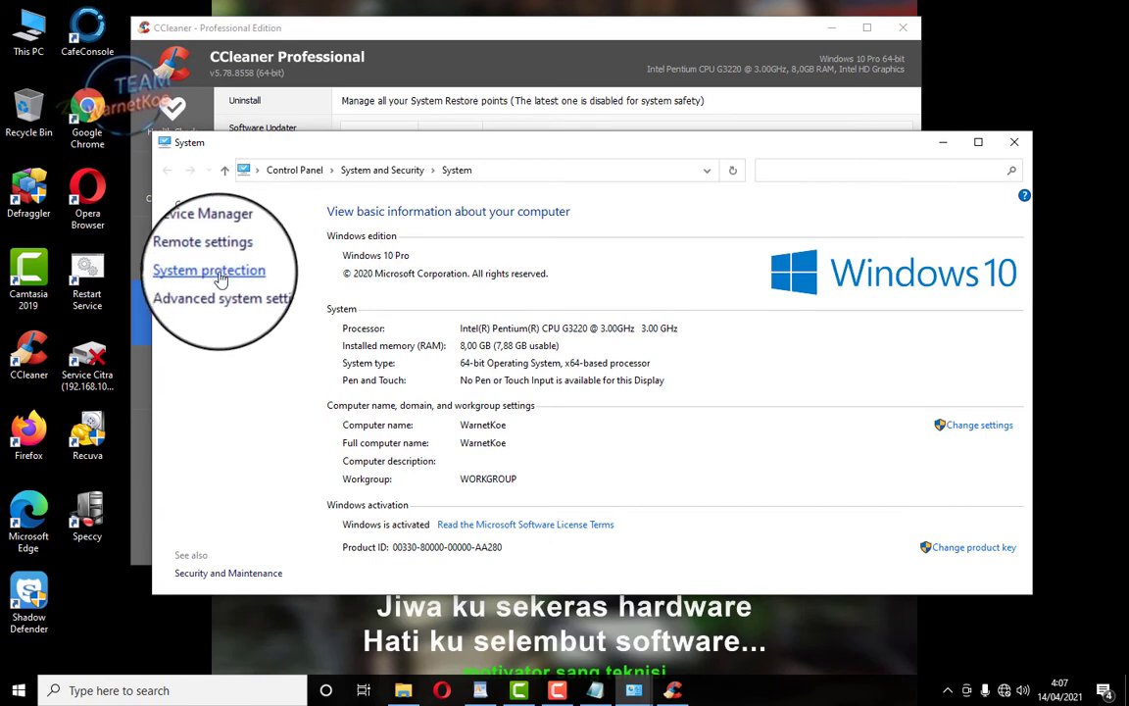
pyautogui.click(218, 273)
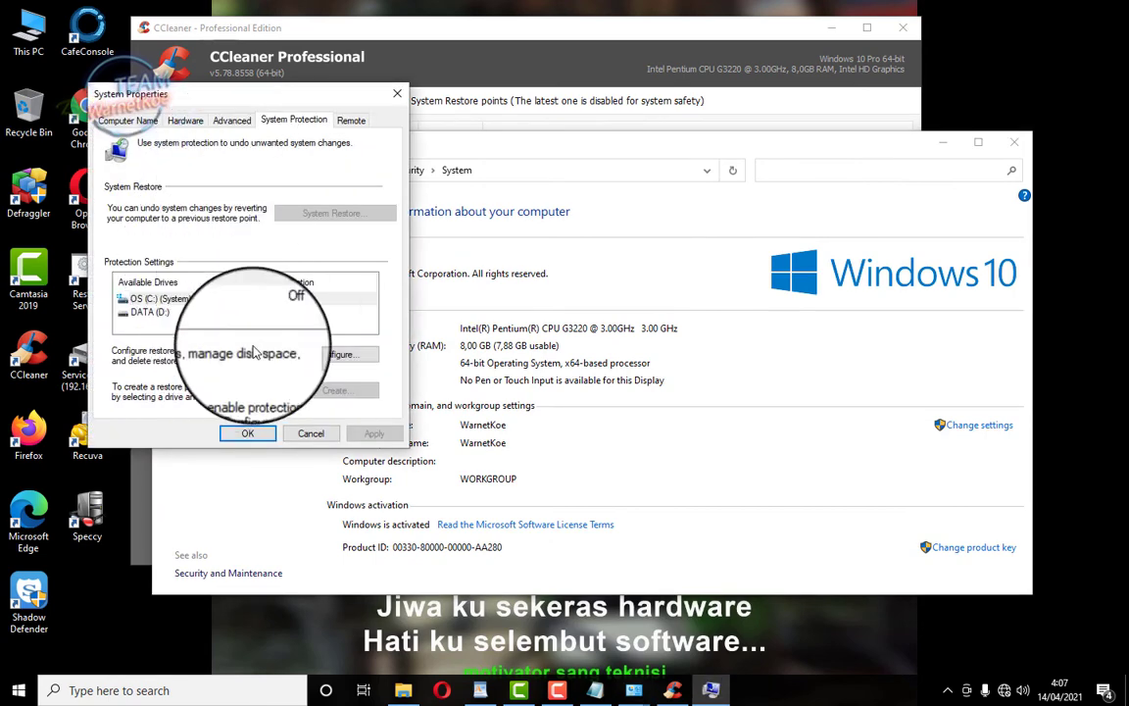
pyautogui.click(313, 437)
pyautogui.click(1013, 142)
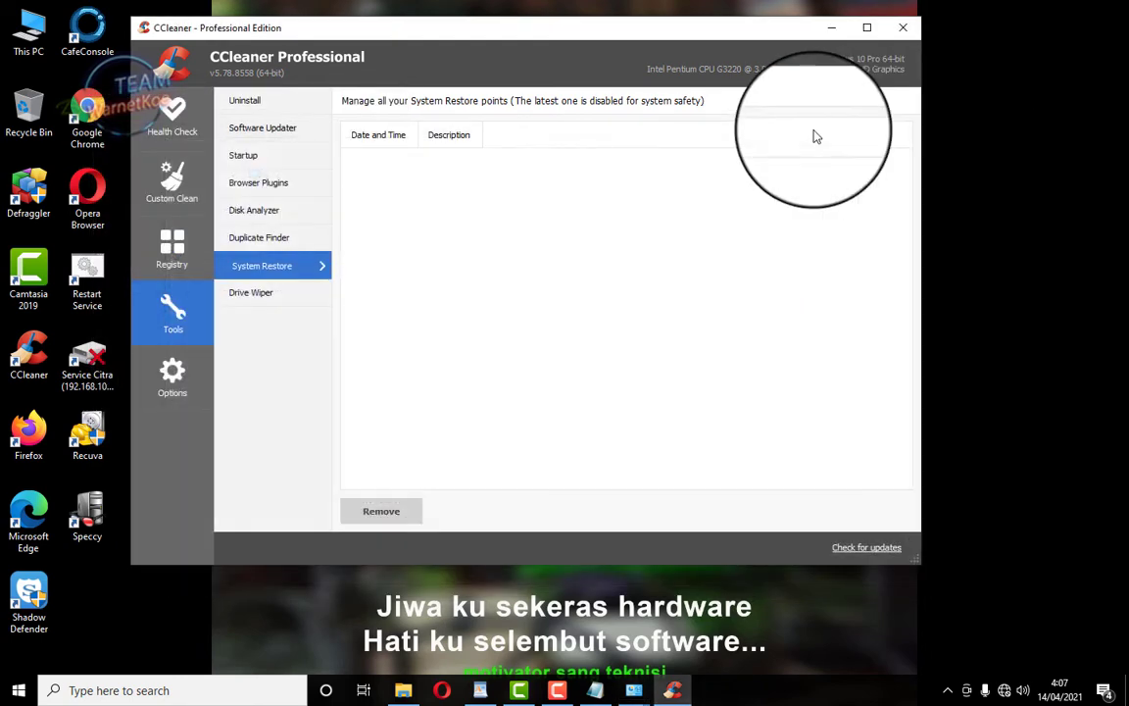
# View the Drive Wiper tool and look through the About, Settings, Cookies, Include and Exclude pages of the options
pyautogui.click(263, 294)
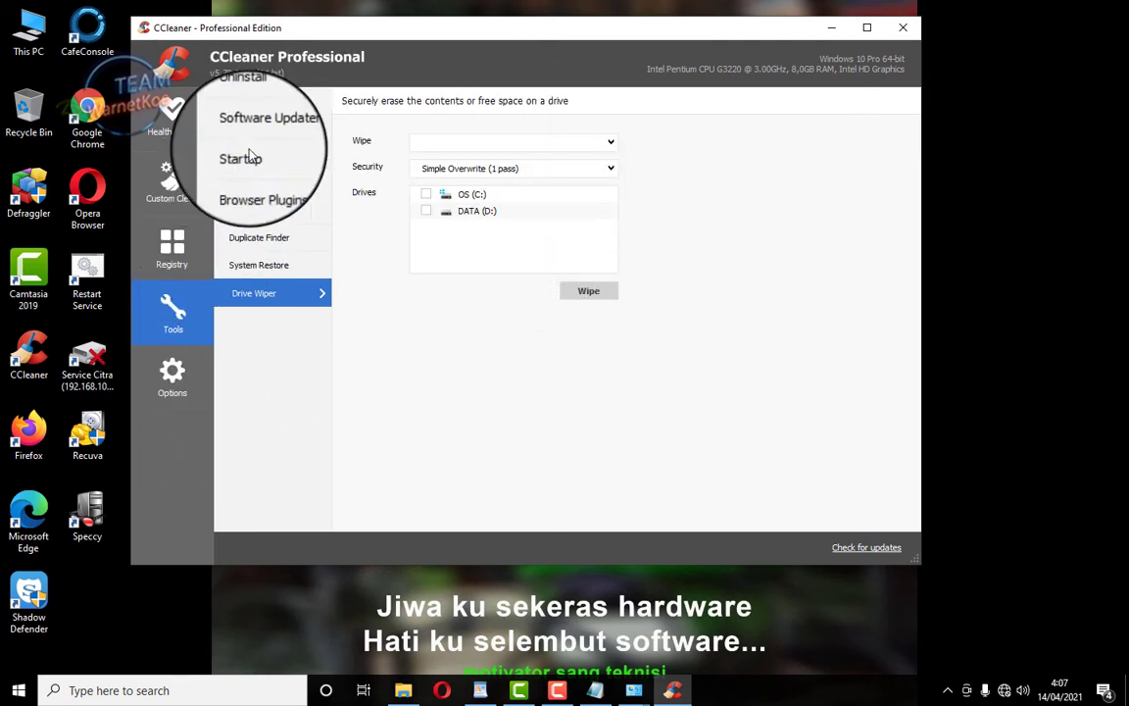
pyautogui.click(168, 374)
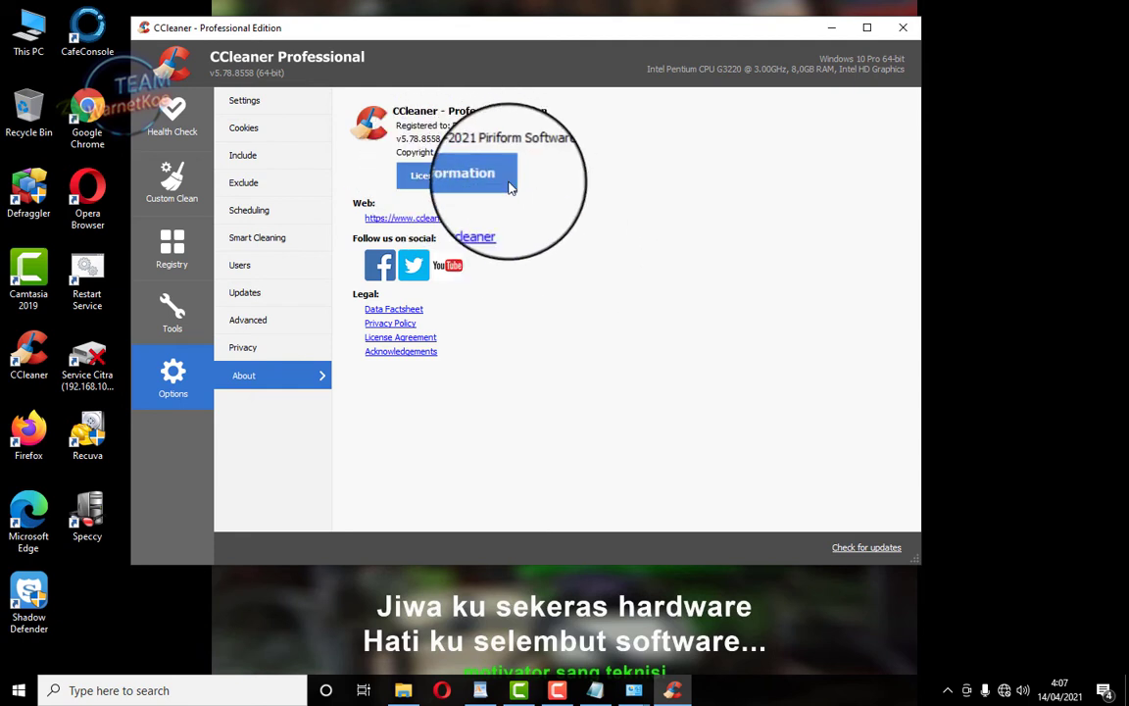
pyautogui.click(265, 103)
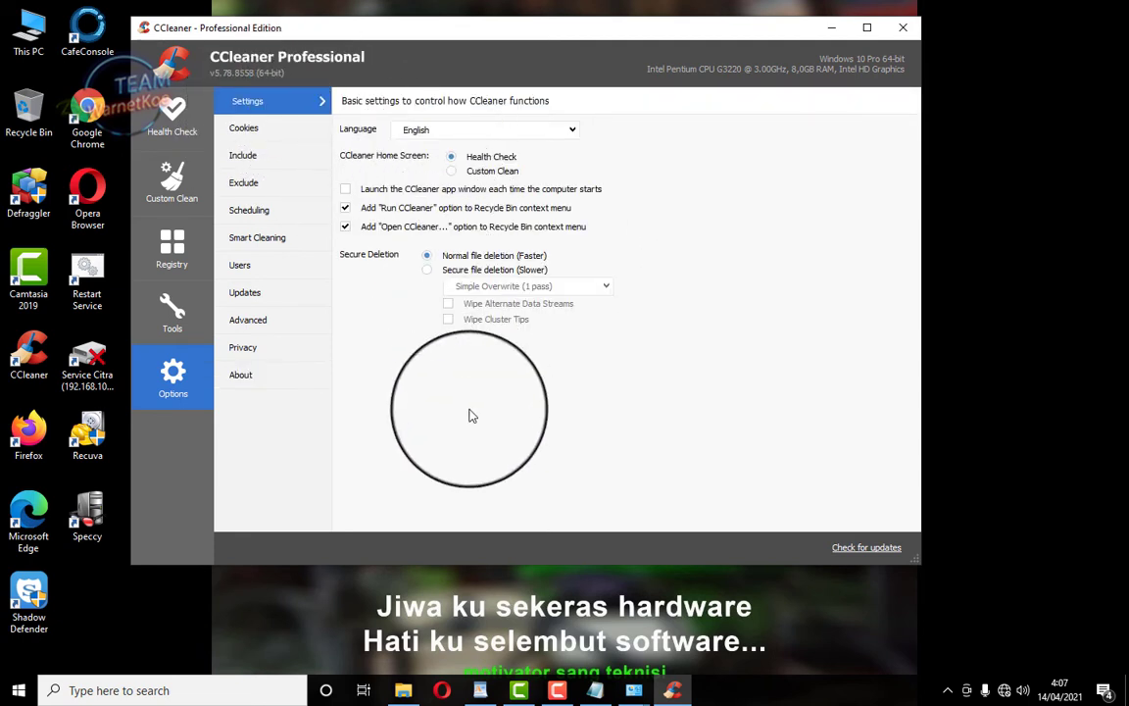
pyautogui.click(243, 127)
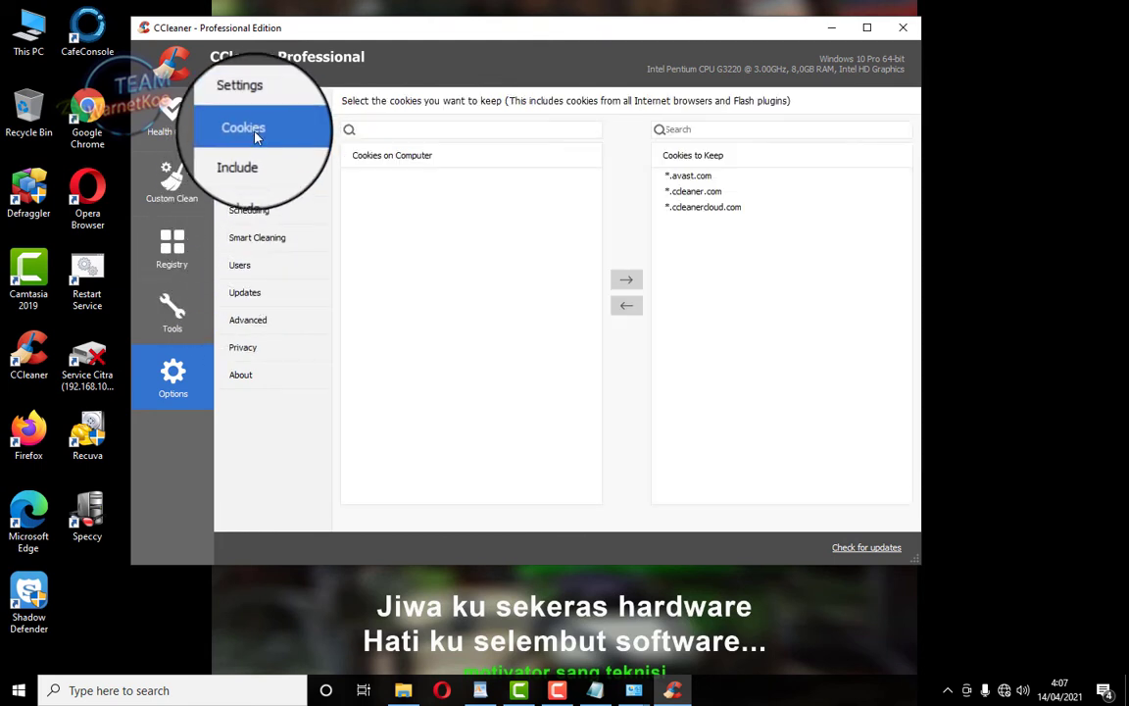
pyautogui.click(279, 156)
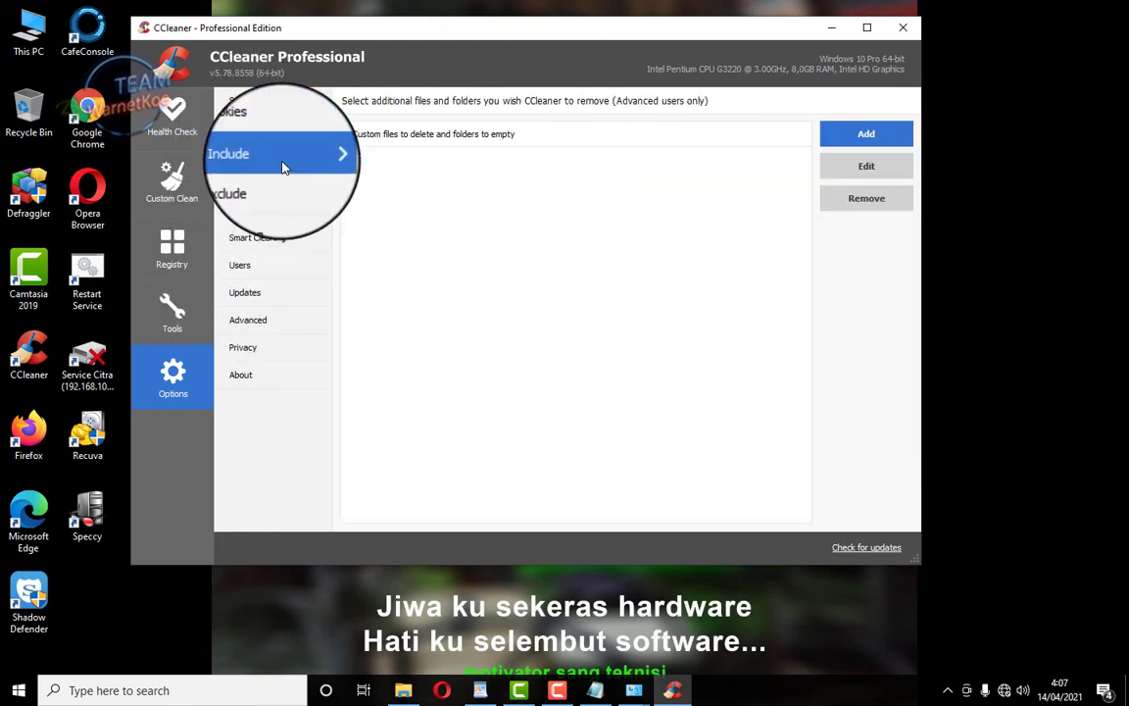
pyautogui.click(270, 195)
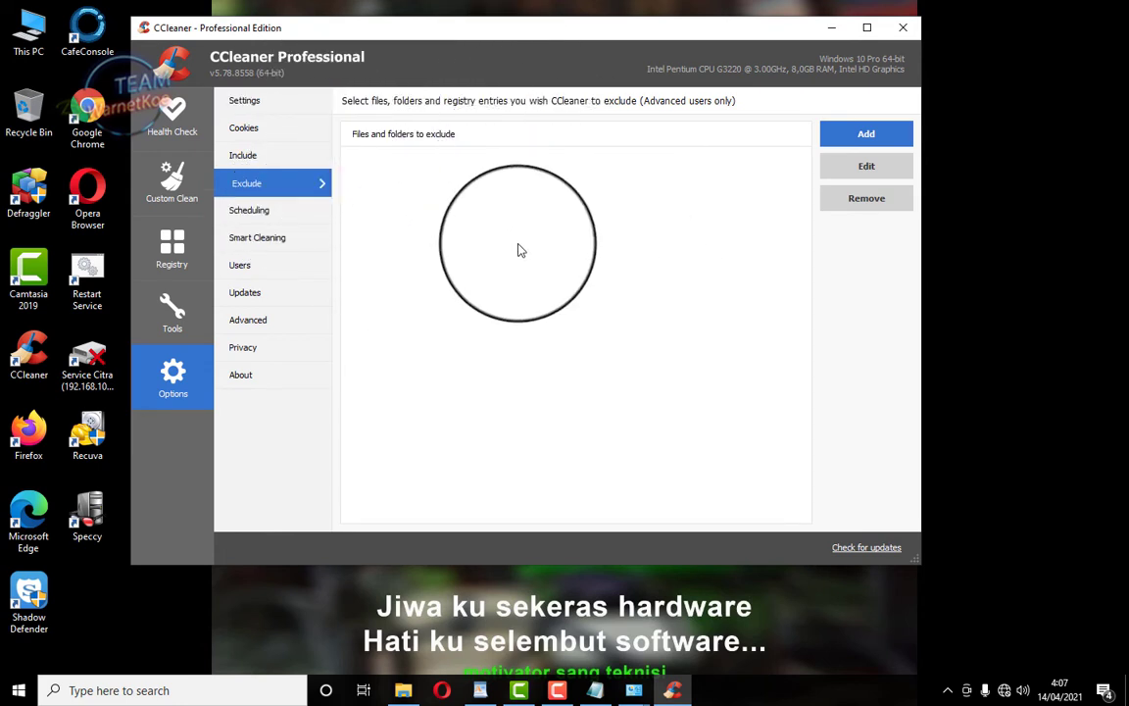
# Enable scheduled monthly cleaning on day 14 of every month, set the start time to 12:08:00, and apply the schedule
pyautogui.click(277, 211)
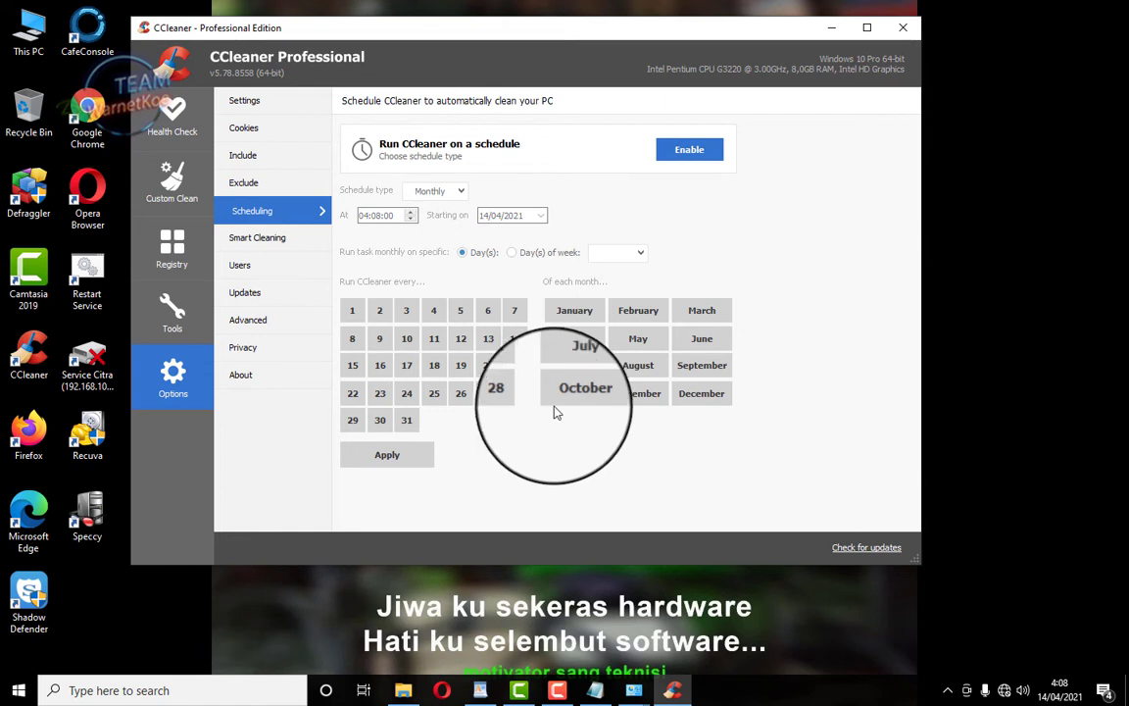
pyautogui.click(688, 149)
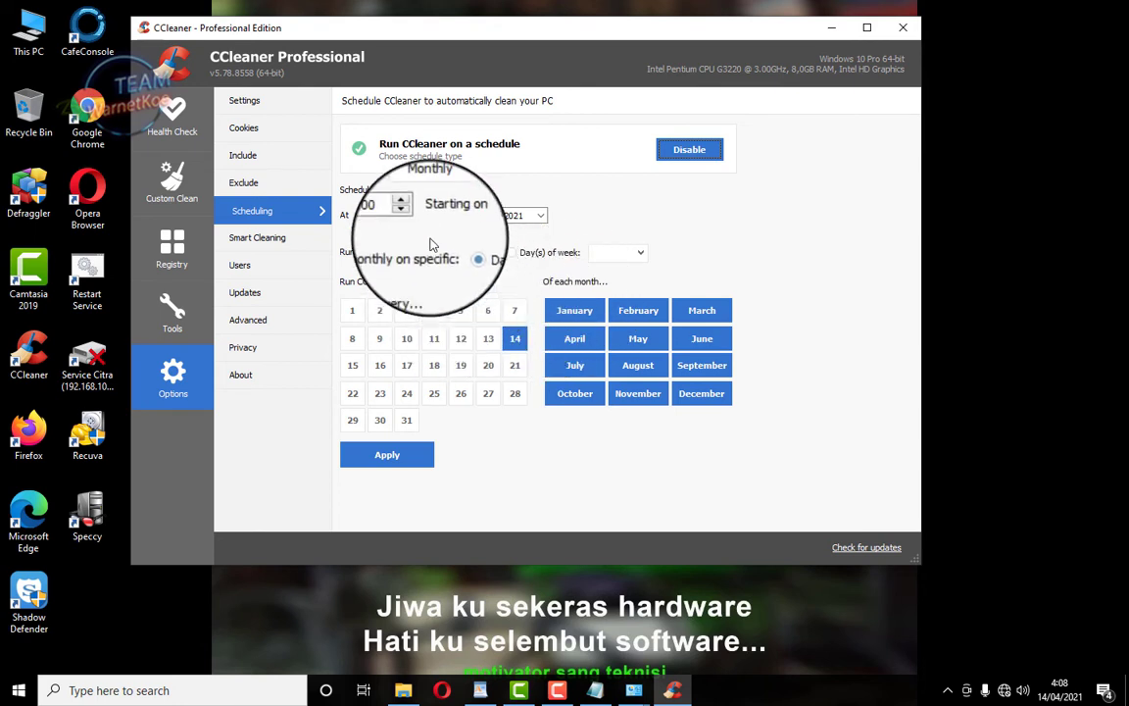
pyautogui.click(364, 223)
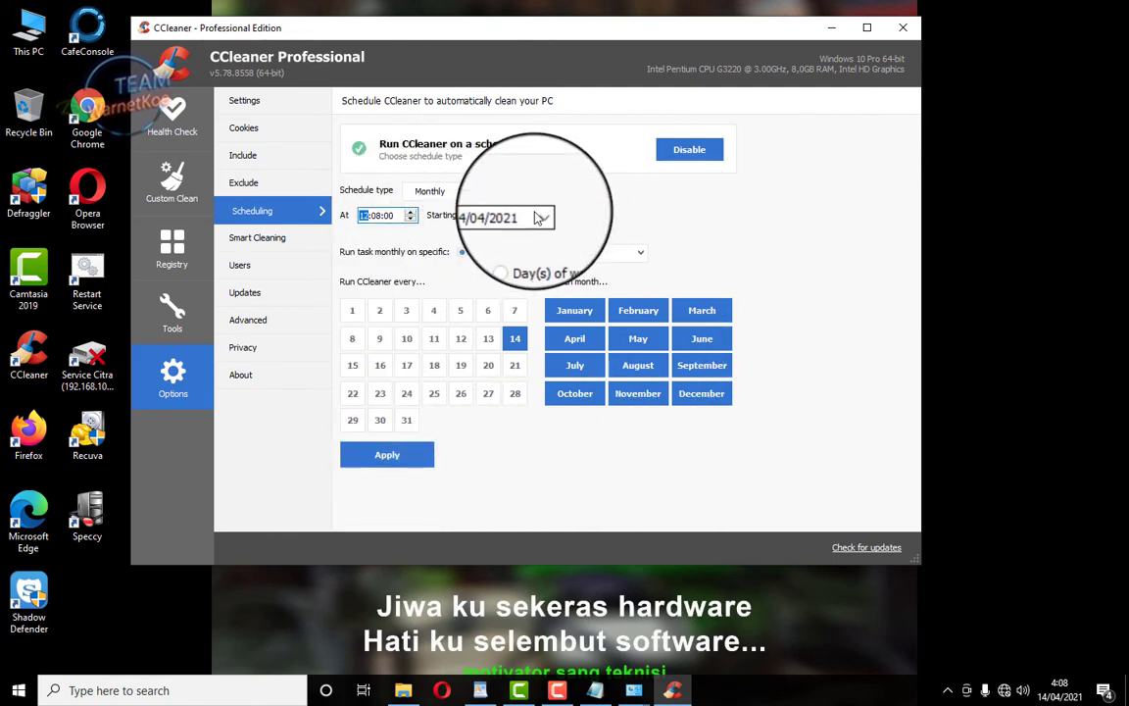
pyautogui.click(397, 456)
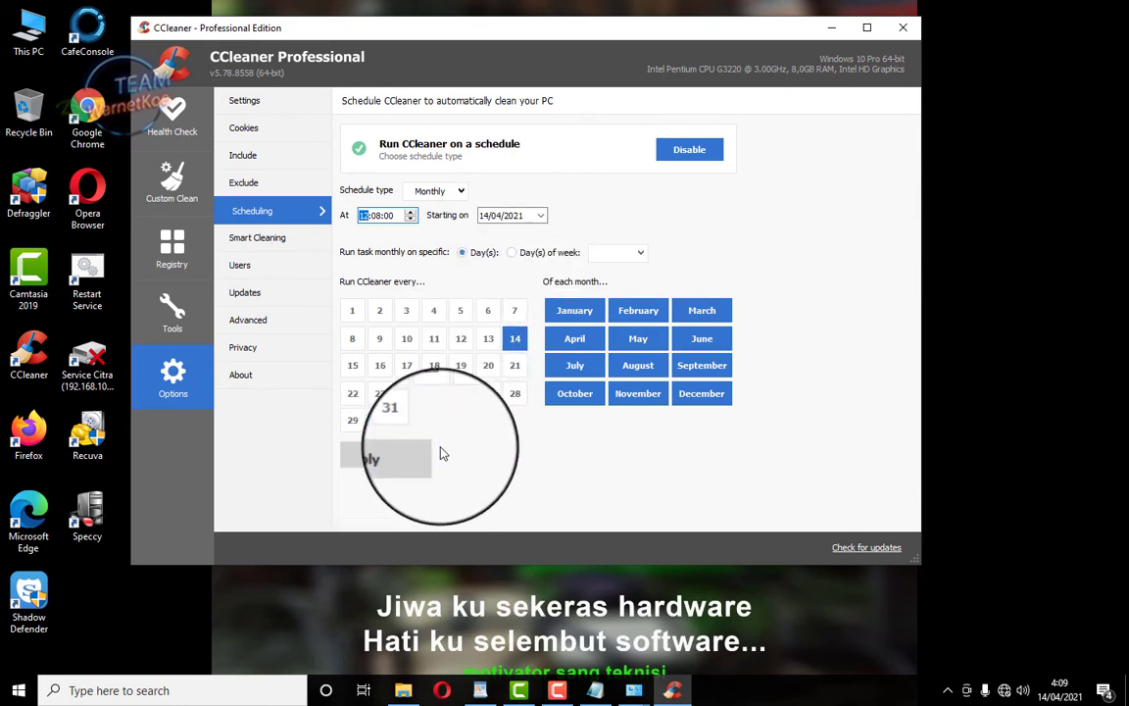
# View the Smart Cleaning and Updates options, and revisit the Custom Clean, Health Check and Registry results
pyautogui.click(278, 247)
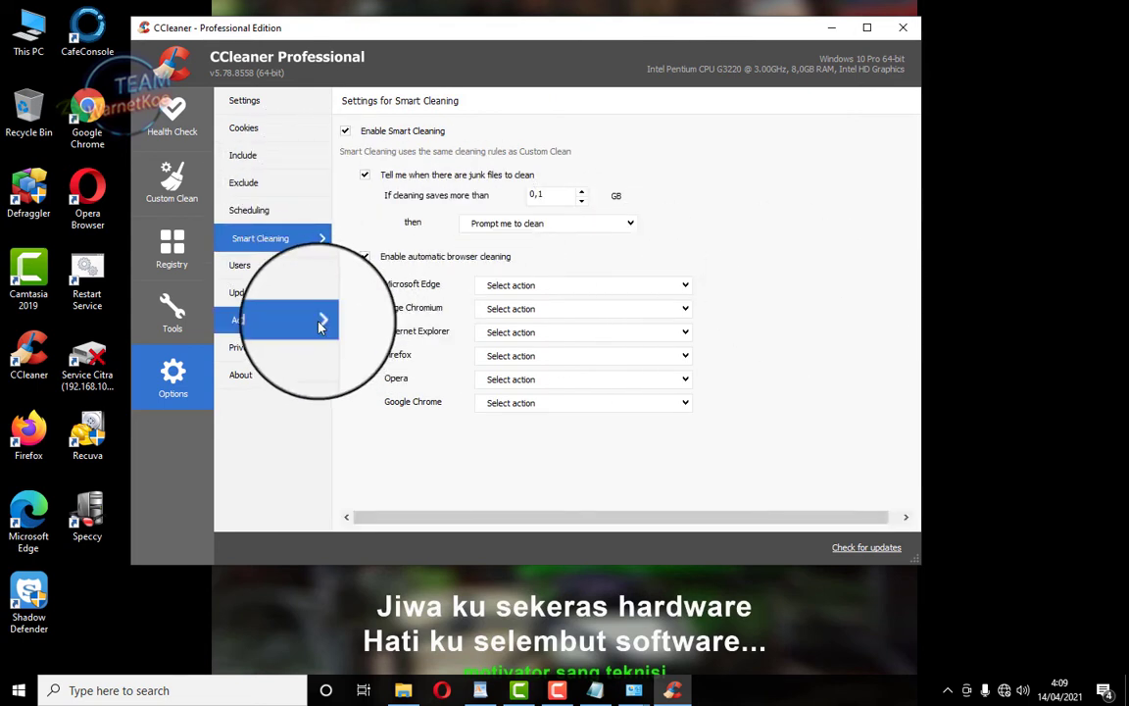
pyautogui.click(250, 293)
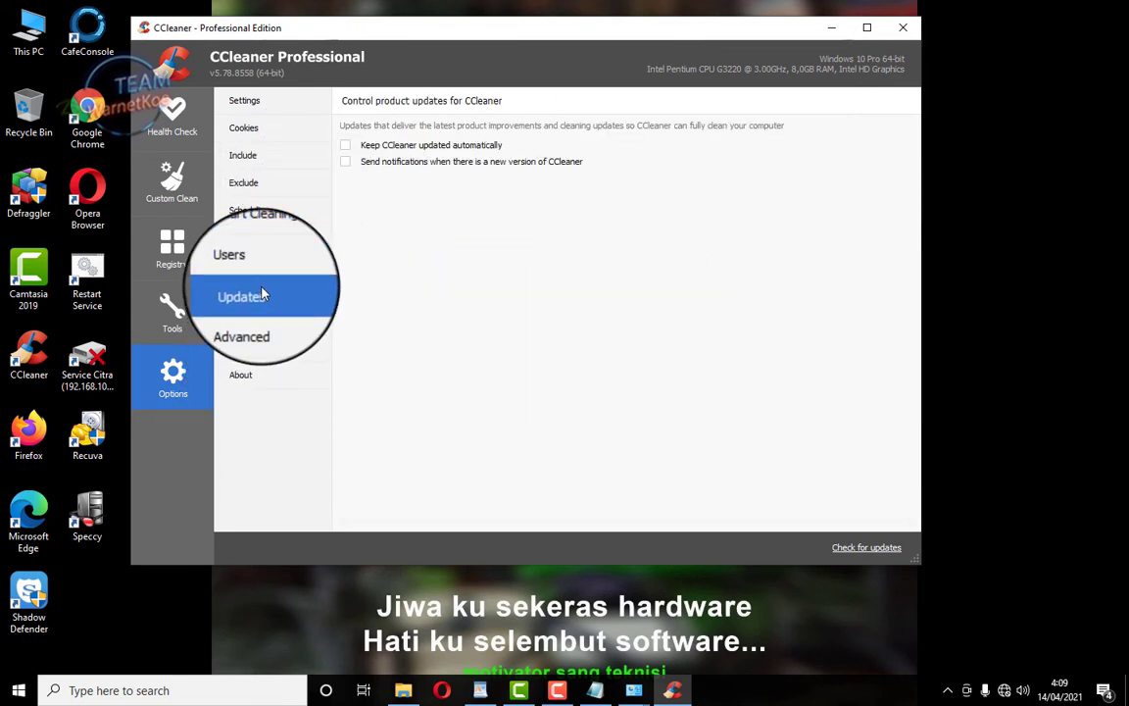
pyautogui.click(173, 182)
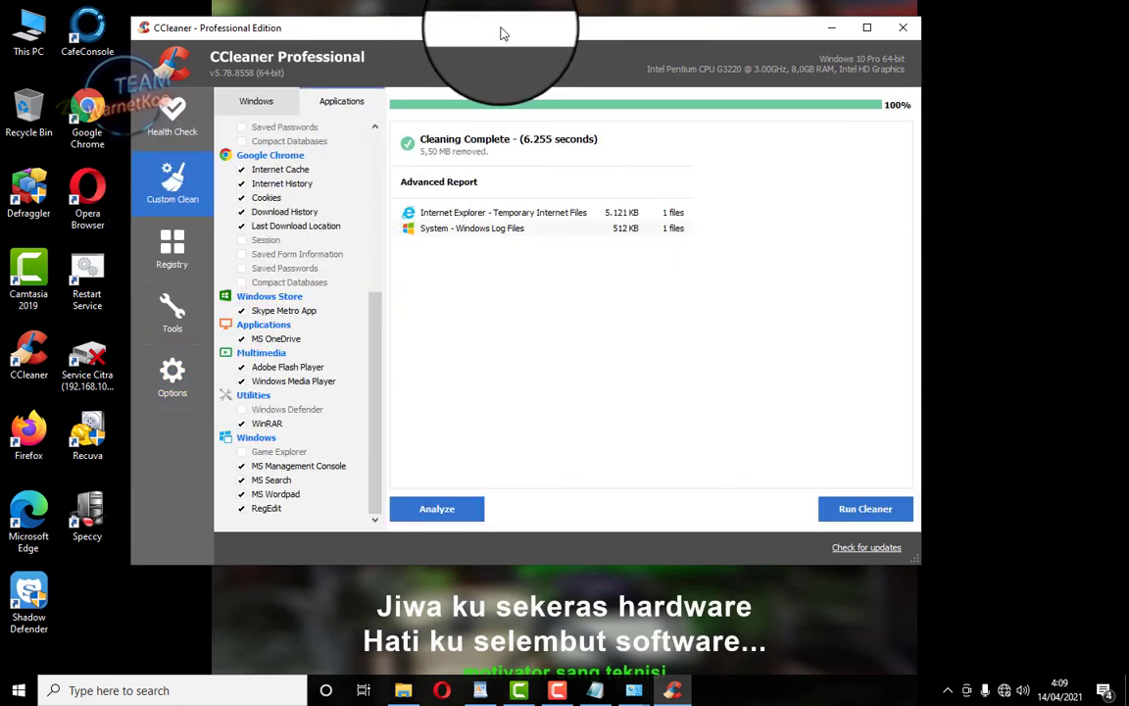
pyautogui.moveTo(503, 32); pyautogui.dragTo(542, 56)
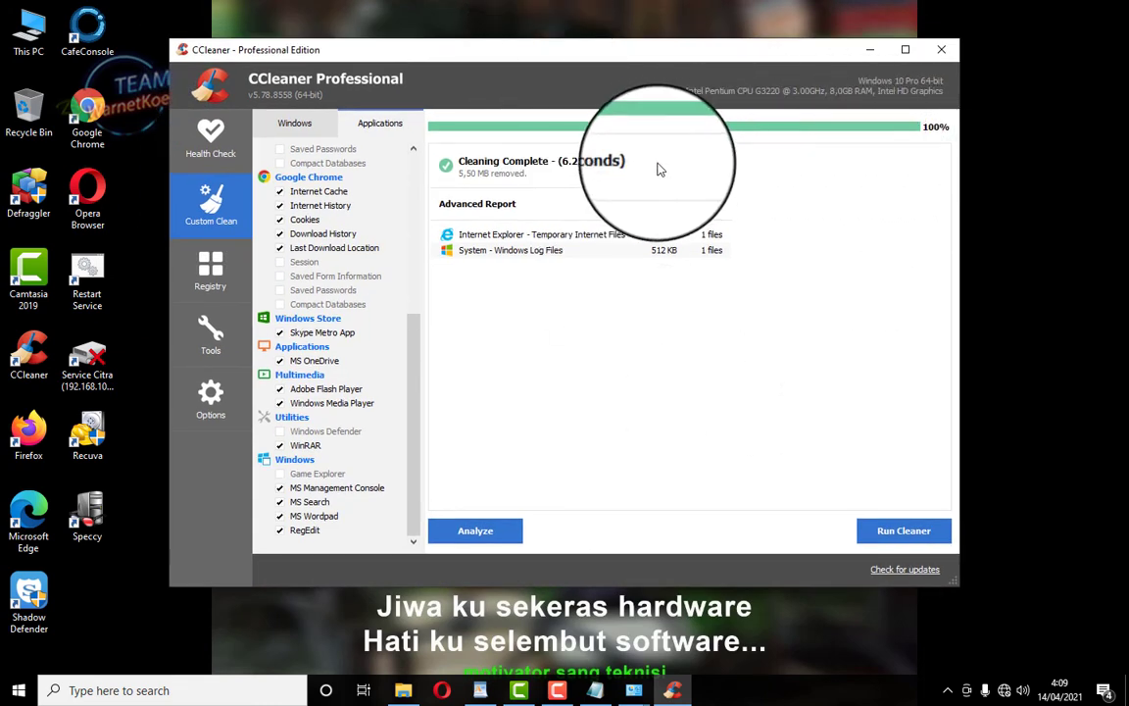
pyautogui.click(209, 134)
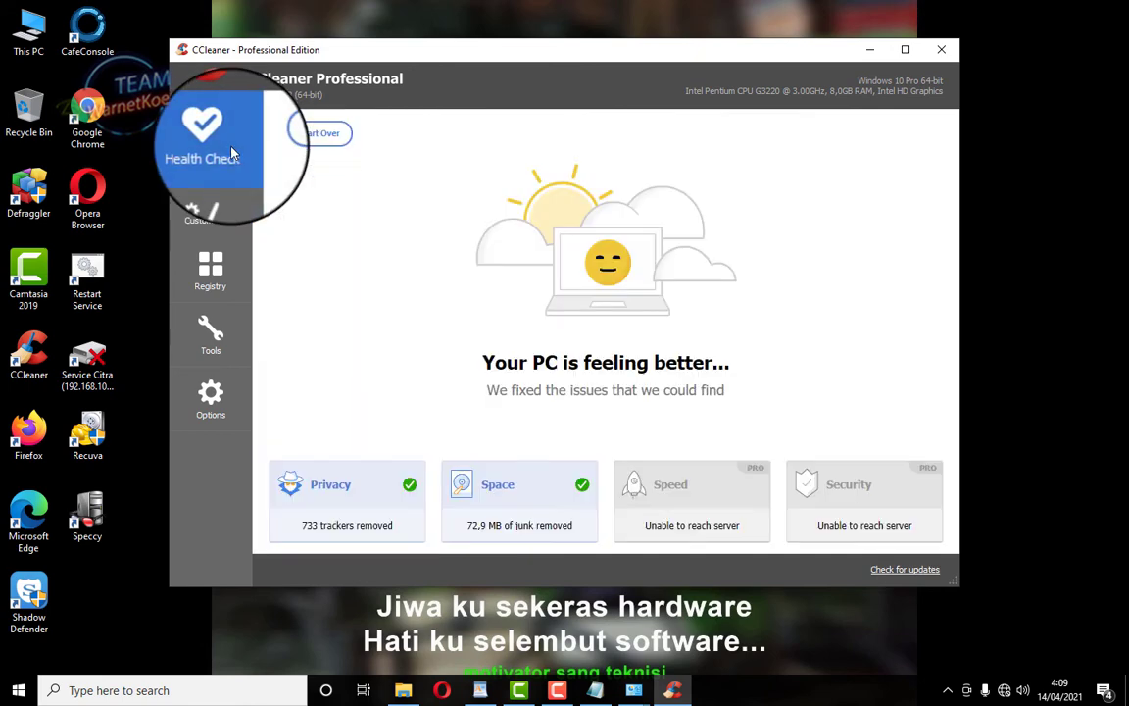
pyautogui.click(210, 201)
pyautogui.click(211, 269)
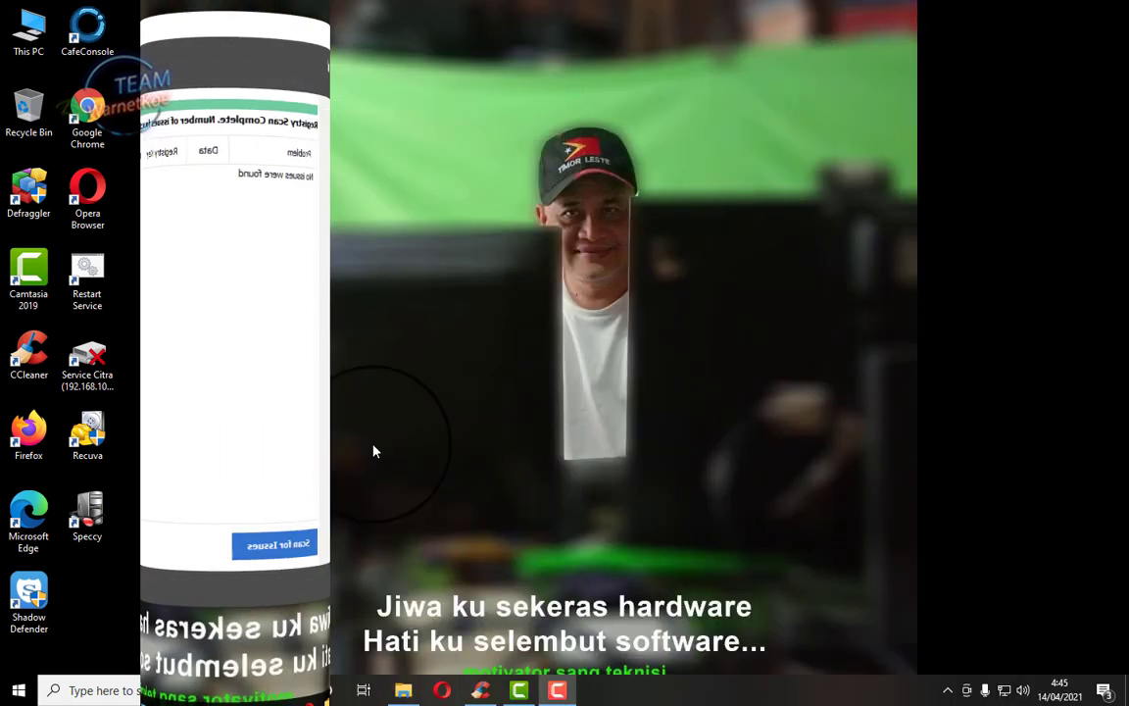
# Bring CCleaner back up and view its license information from the About page of the options
pyautogui.click(480, 688)
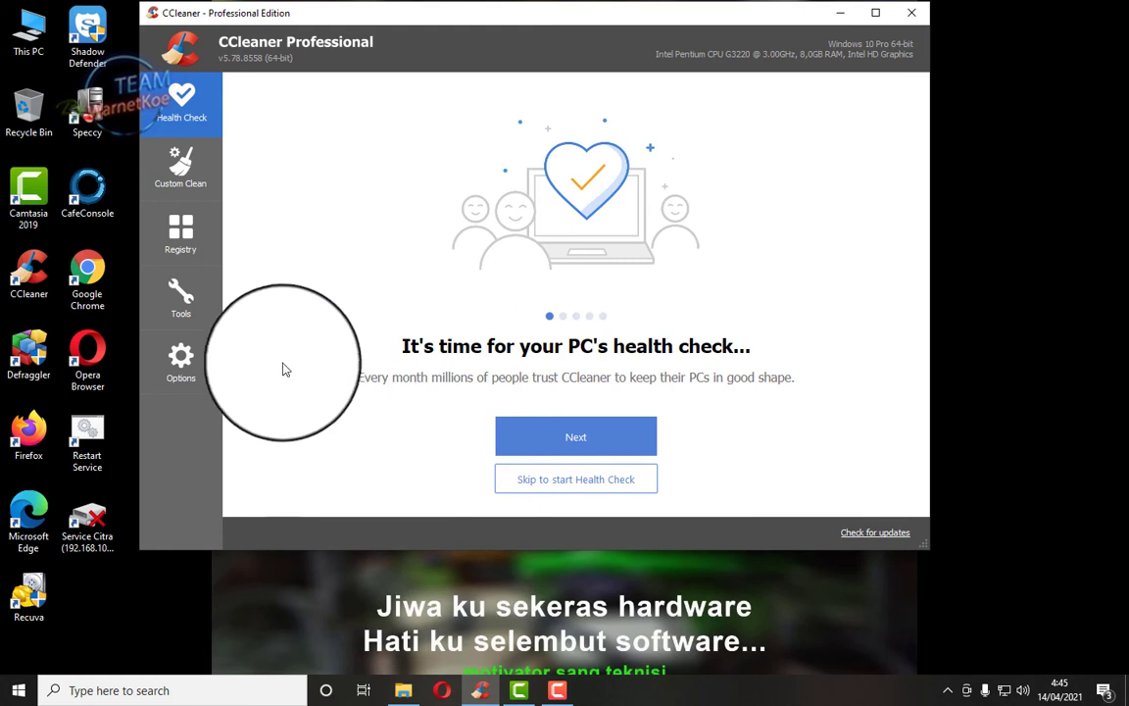
pyautogui.click(203, 360)
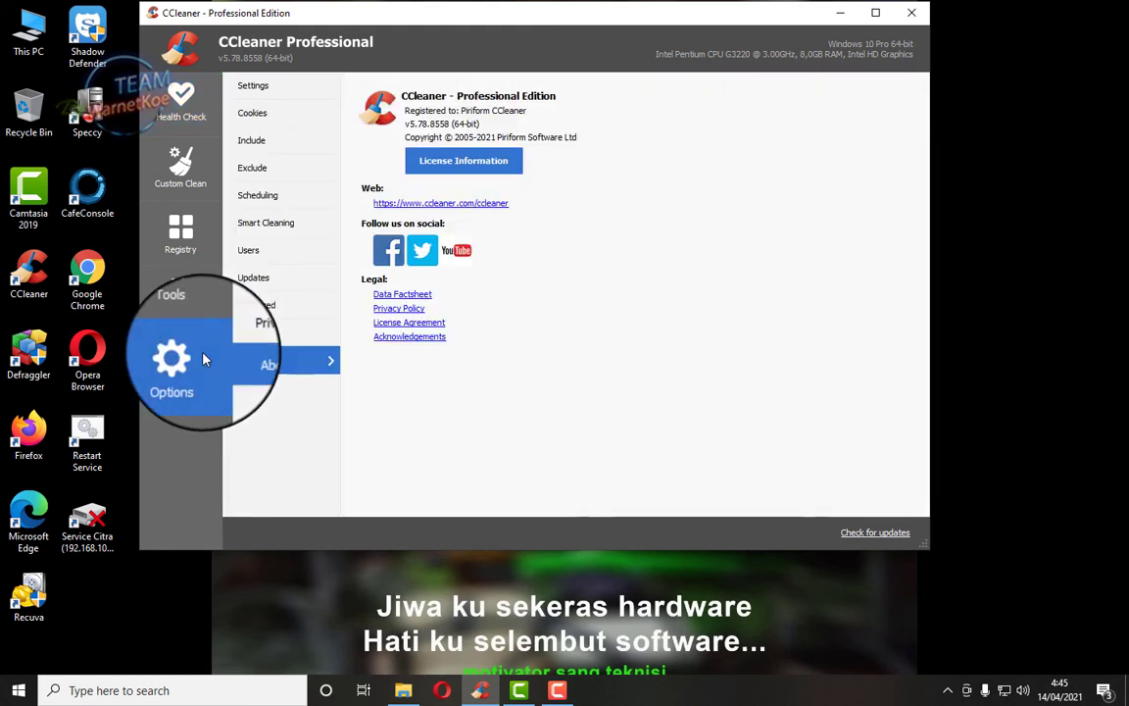
pyautogui.click(464, 160)
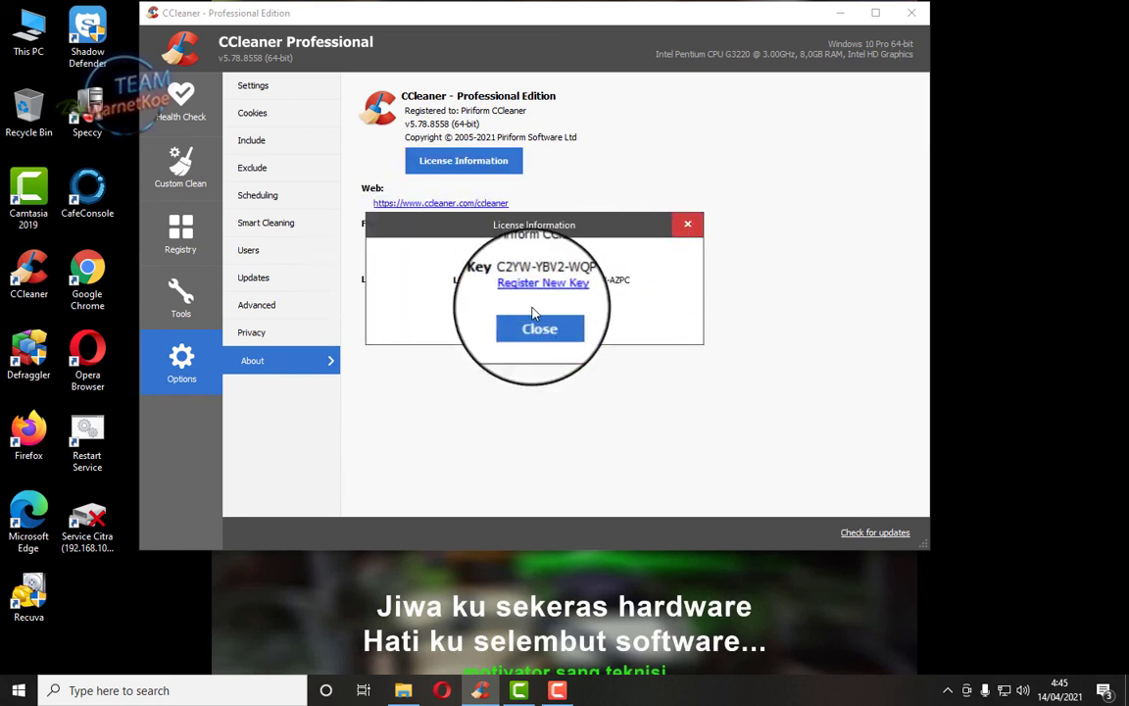
pyautogui.click(685, 225)
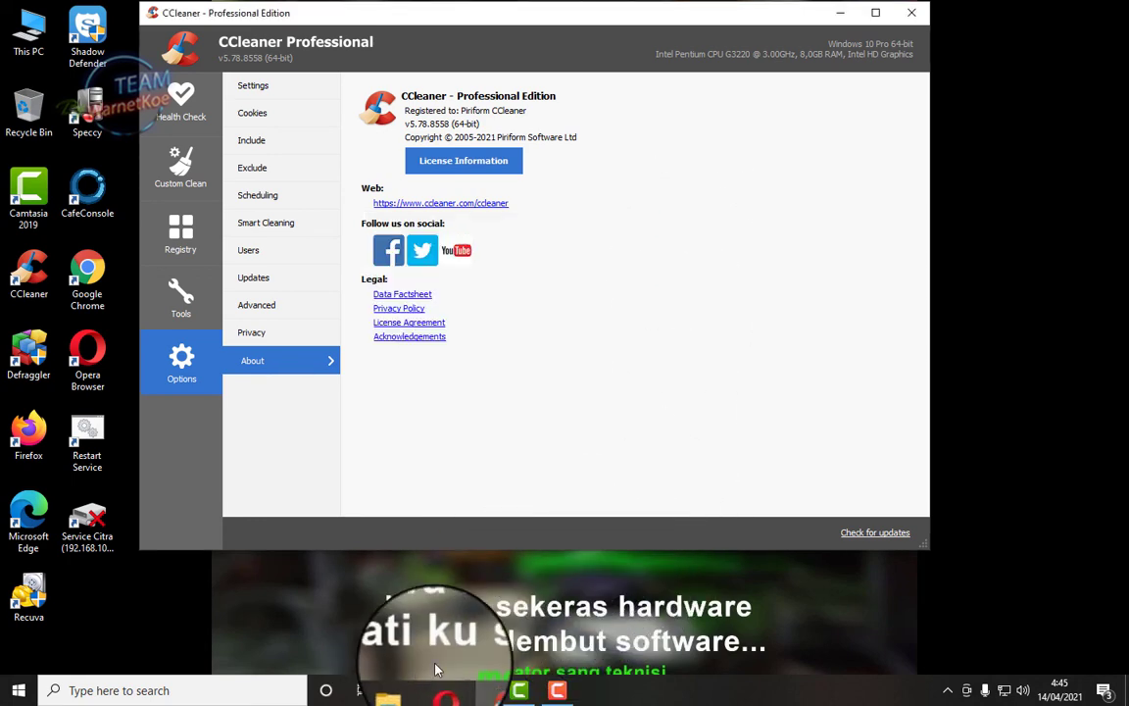
# Switch to File Explorer and open the Keys text file from the Key Fix folder inside the extracted CCleaner Professional Plus v5.78.kuyhAa folder
pyautogui.click(403, 690)
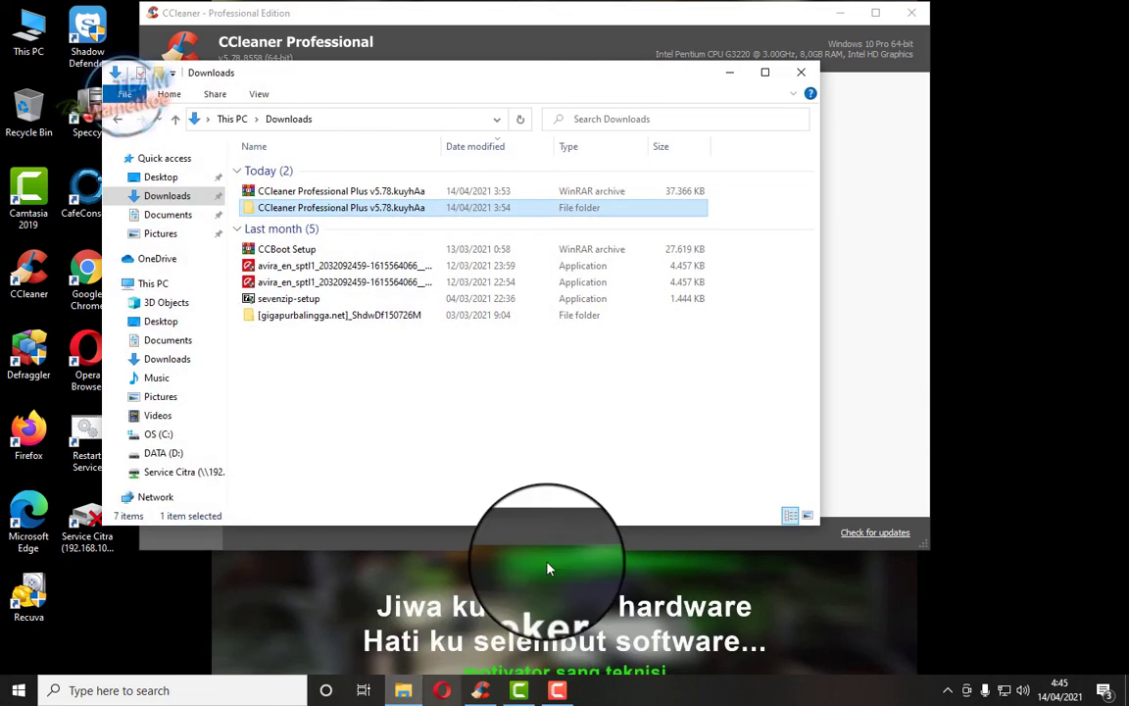
pyautogui.doubleClick(323, 217)
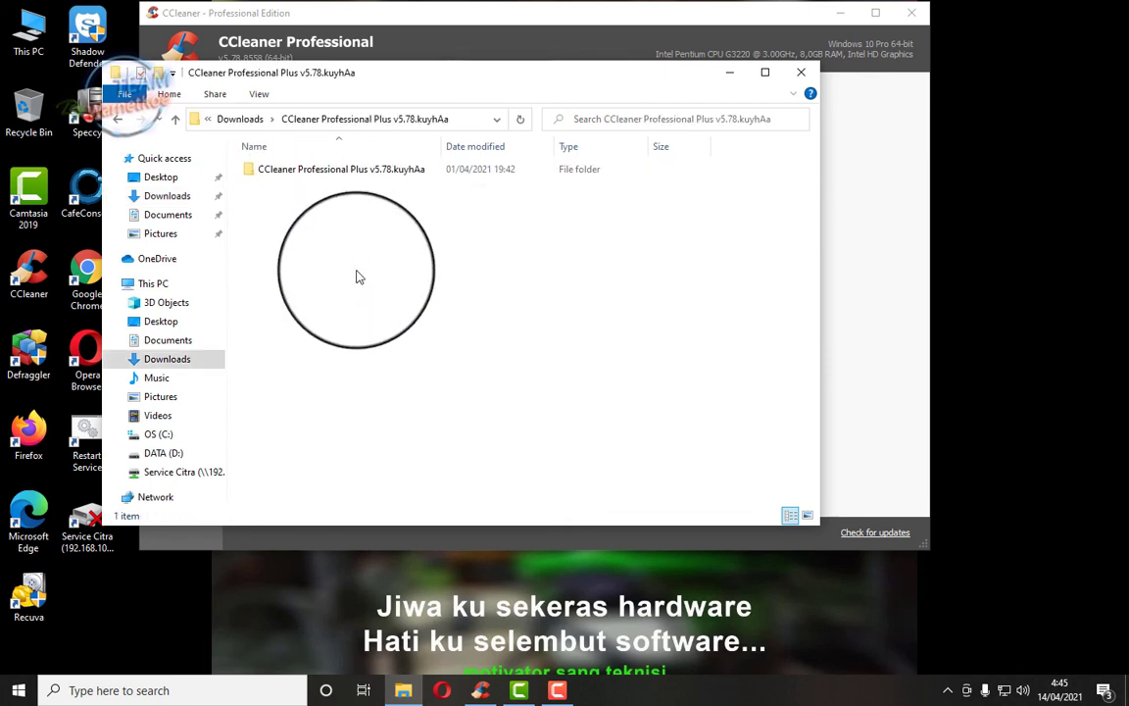
pyautogui.doubleClick(299, 170)
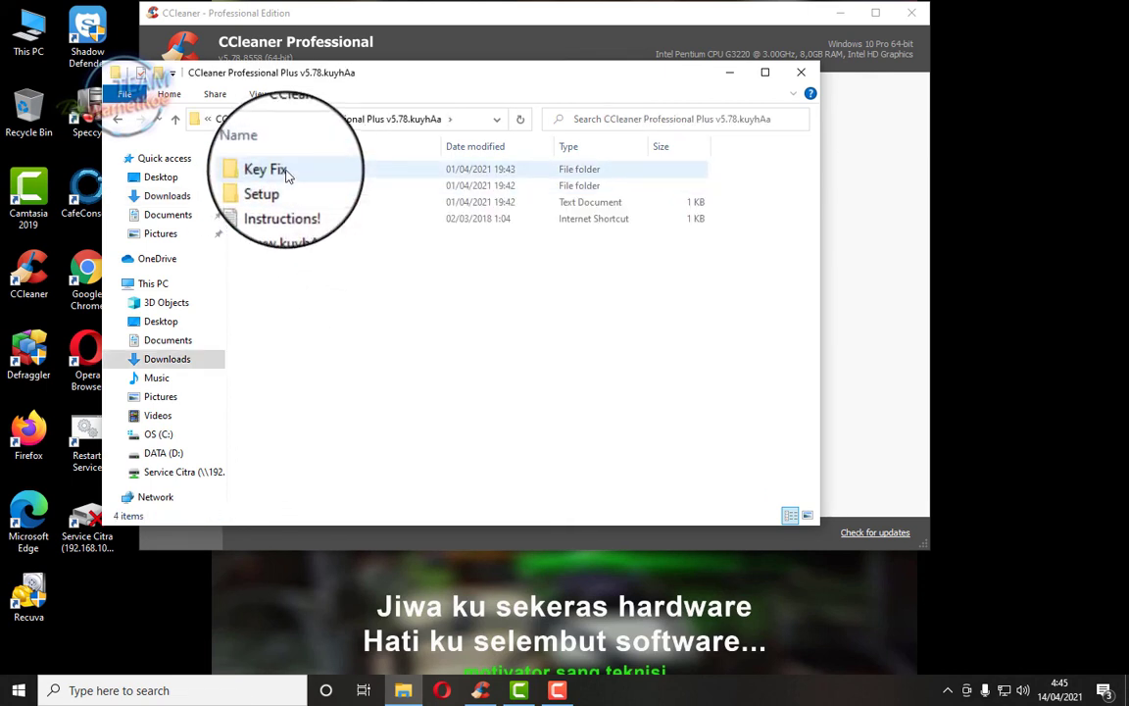
pyautogui.doubleClick(287, 174)
pyautogui.doubleClick(262, 177)
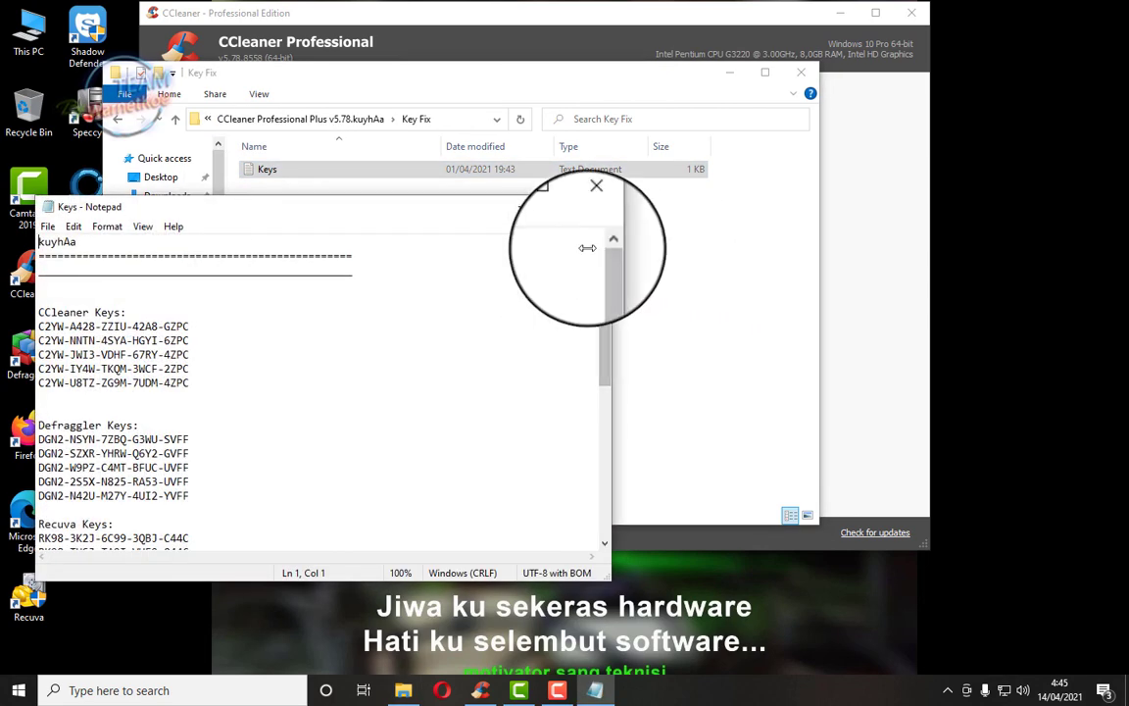
# Look through the CCleaner, Defraggler, Recuva and Speccy sections of the Keys file, and minimize the Key Fix folder window
pyautogui.moveTo(243, 216); pyautogui.dragTo(481, 159)
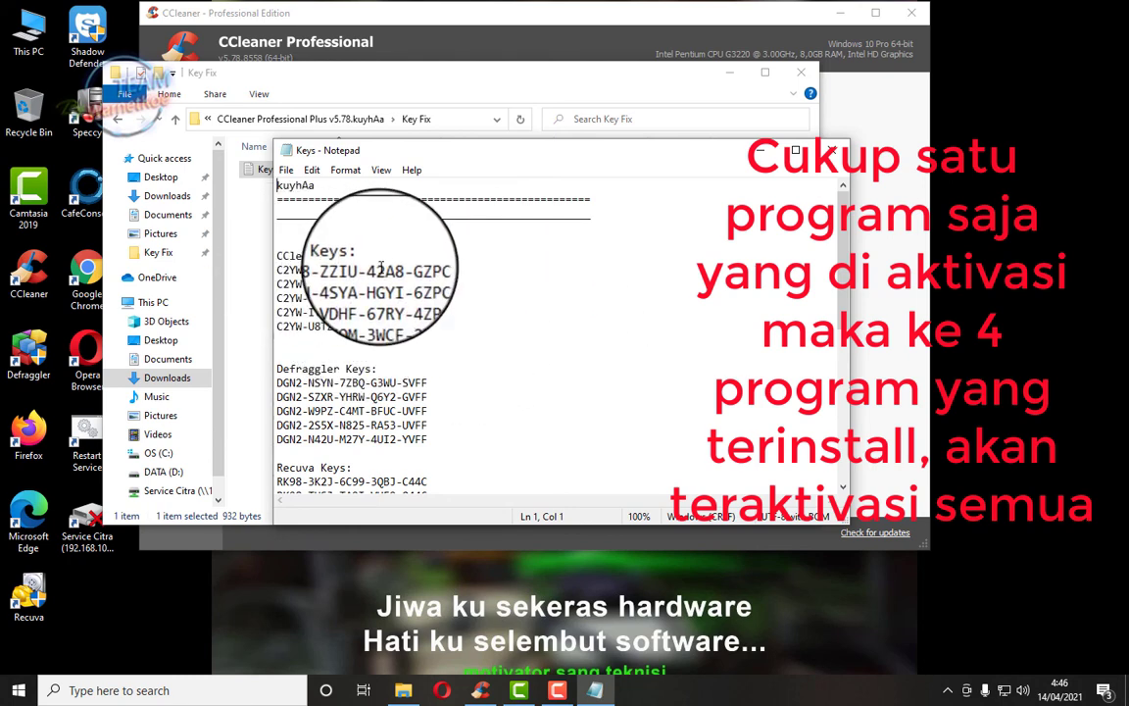
pyautogui.scroll(-2, 353, 343)
pyautogui.scroll(-3, 346, 366)
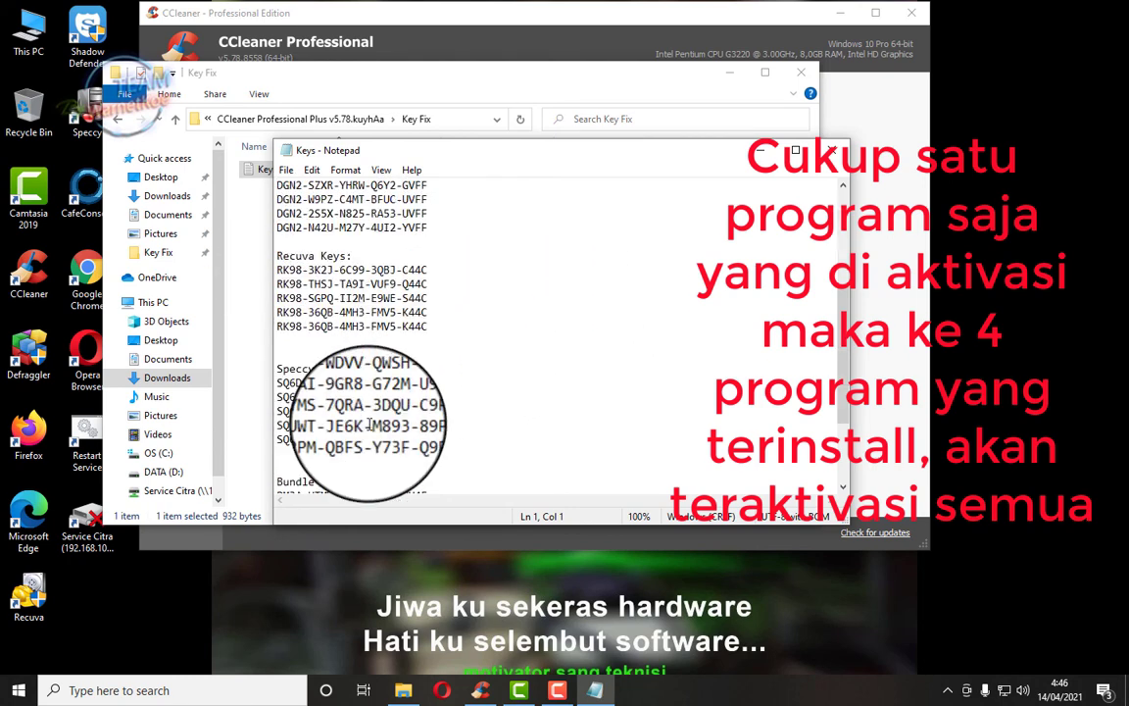
pyautogui.scroll(4, 350, 389)
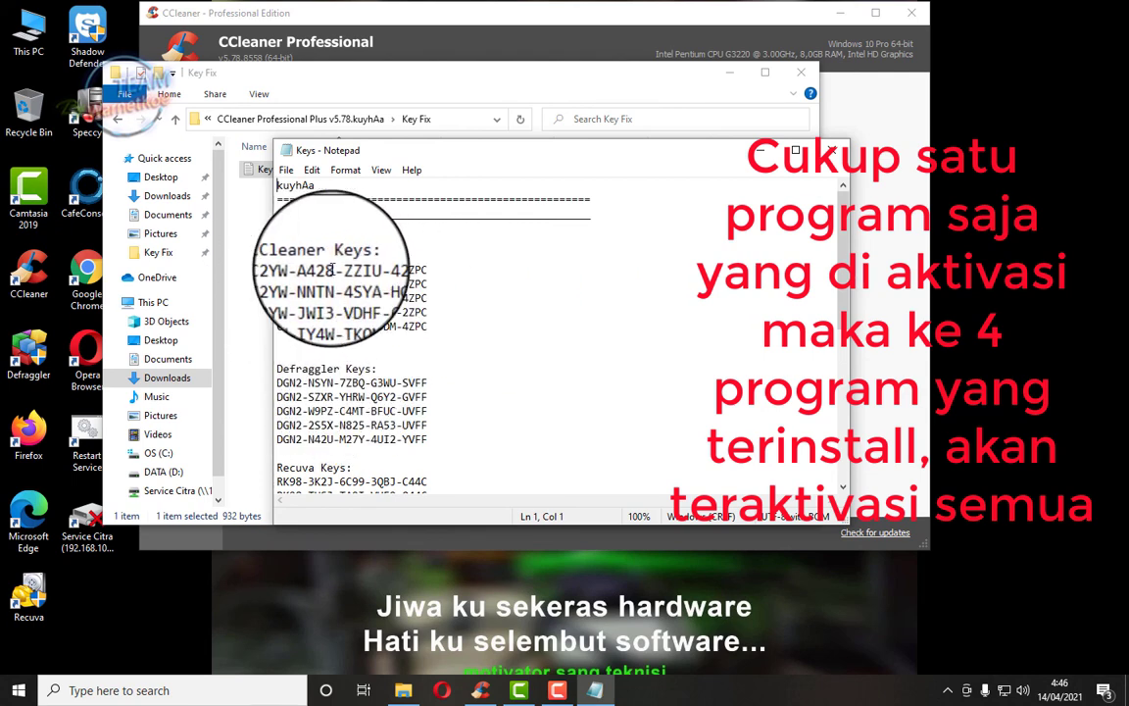
pyautogui.click(741, 83)
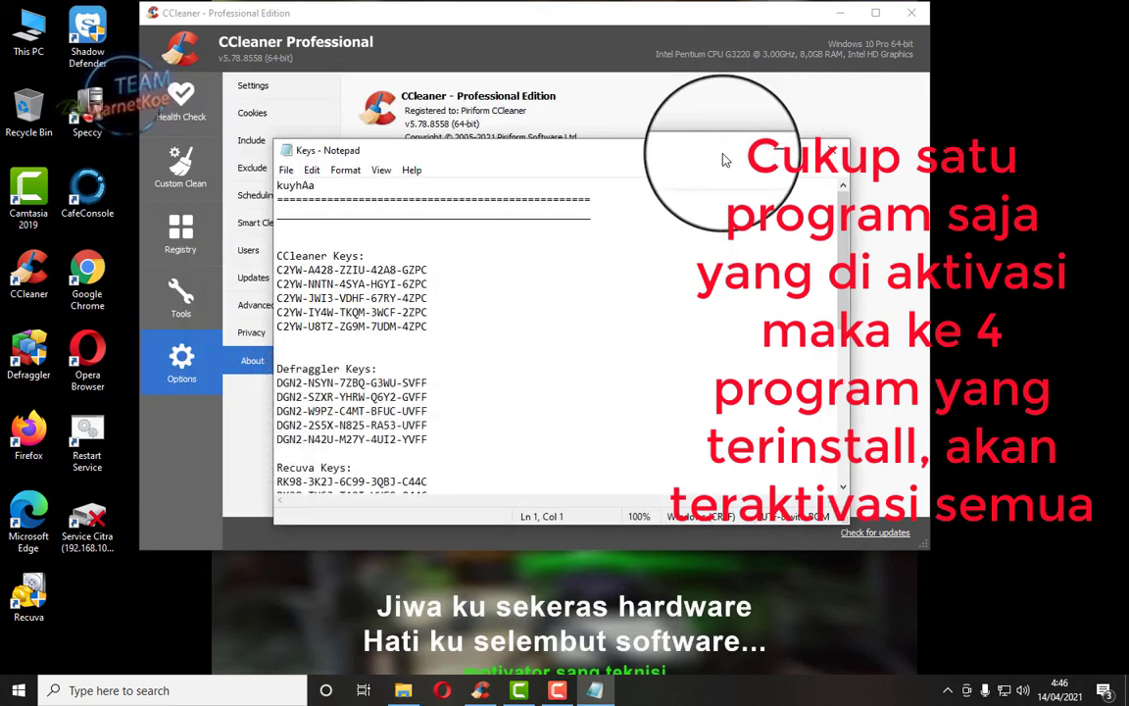